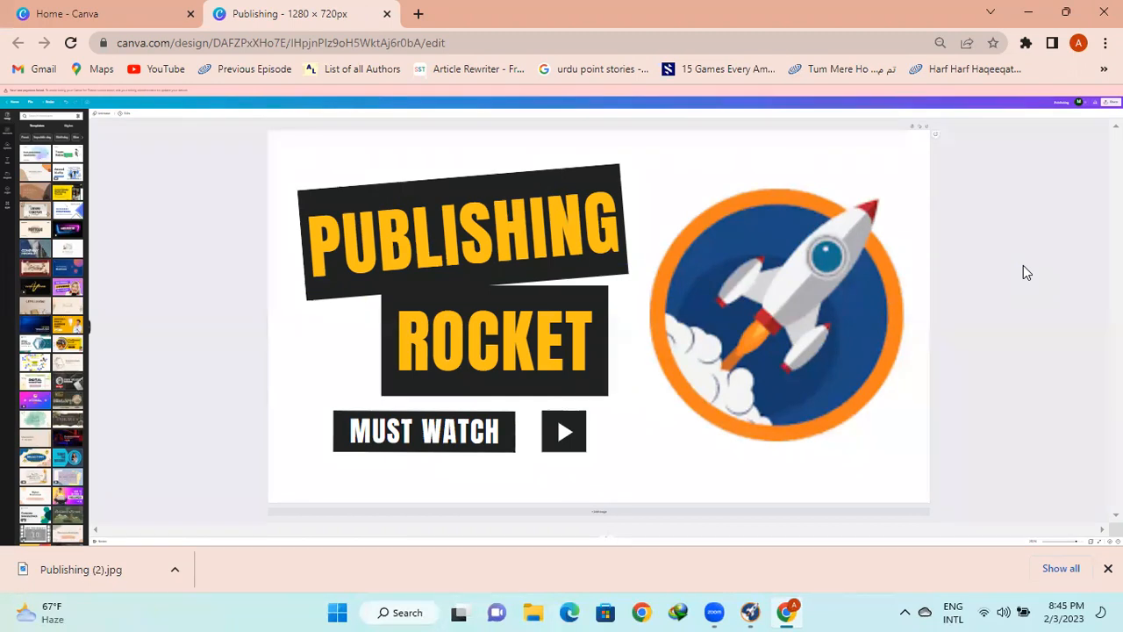
# - Open the AMAZON KINDLE PUBLISHING MASTERY document from the desktop in Word and dismiss the Office activation wizard
pyautogui.click(750, 612)
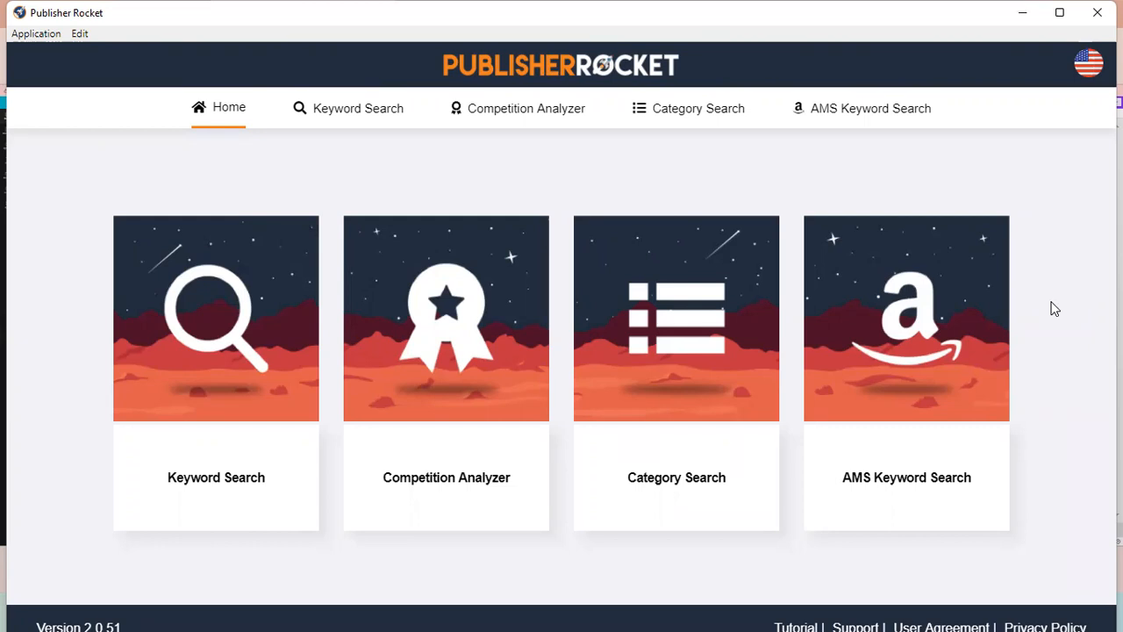
pyautogui.click(1022, 12)
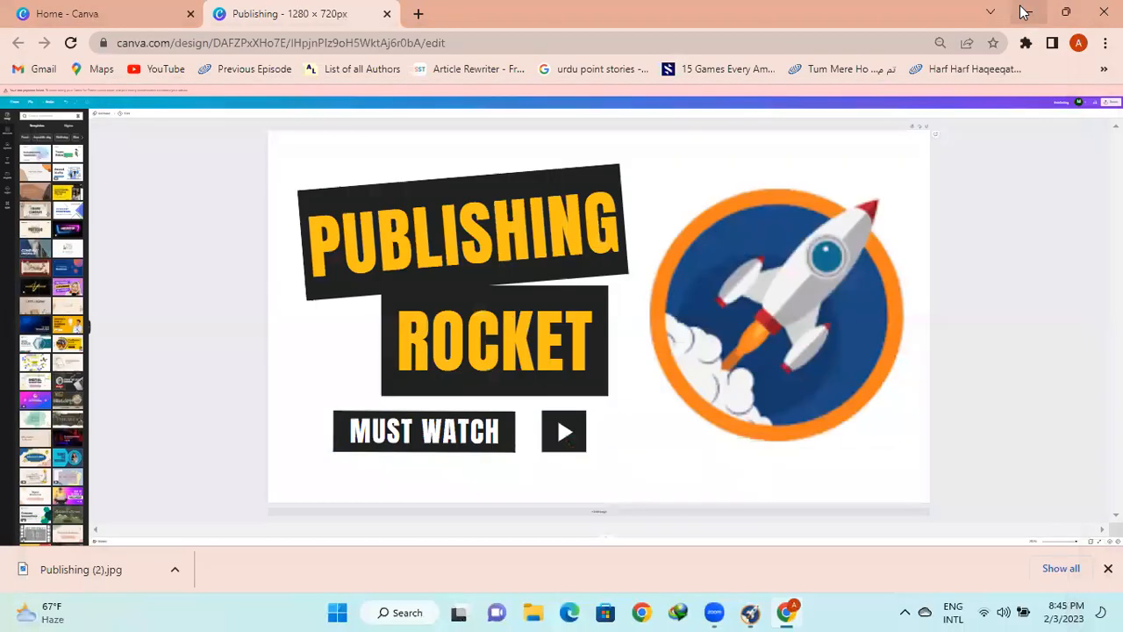
pyautogui.click(1022, 11)
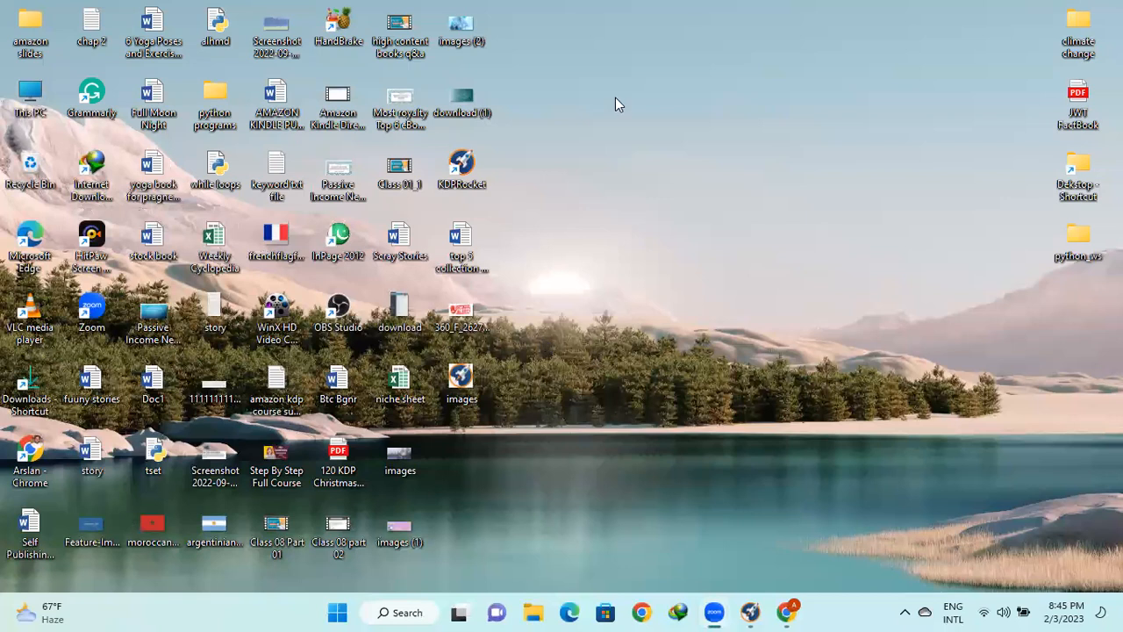
pyautogui.doubleClick(277, 113)
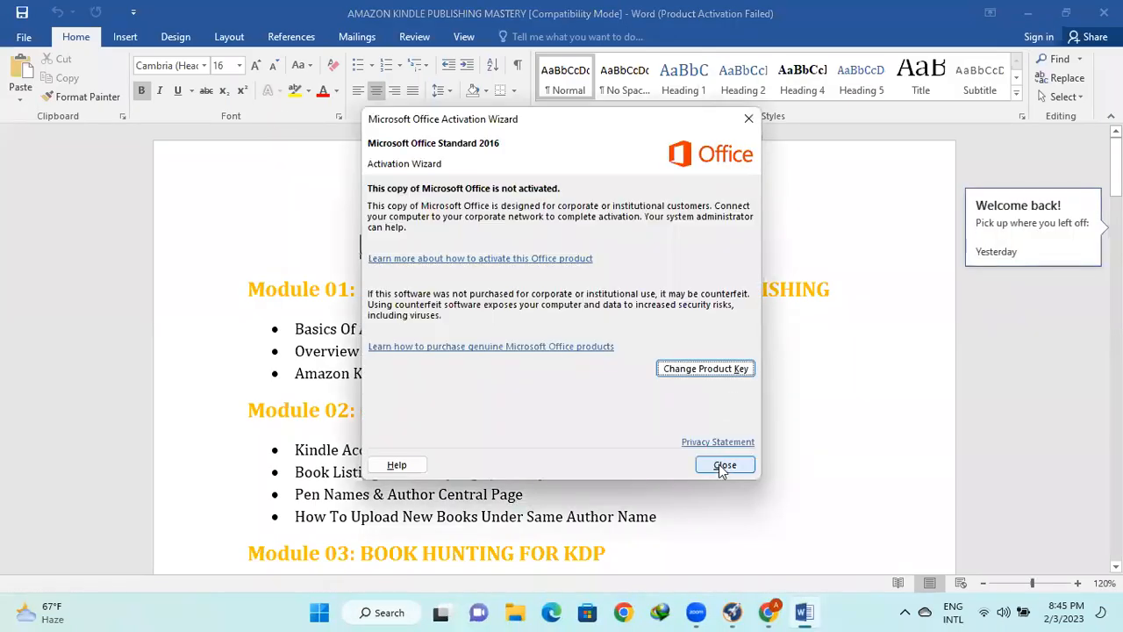
pyautogui.click(725, 465)
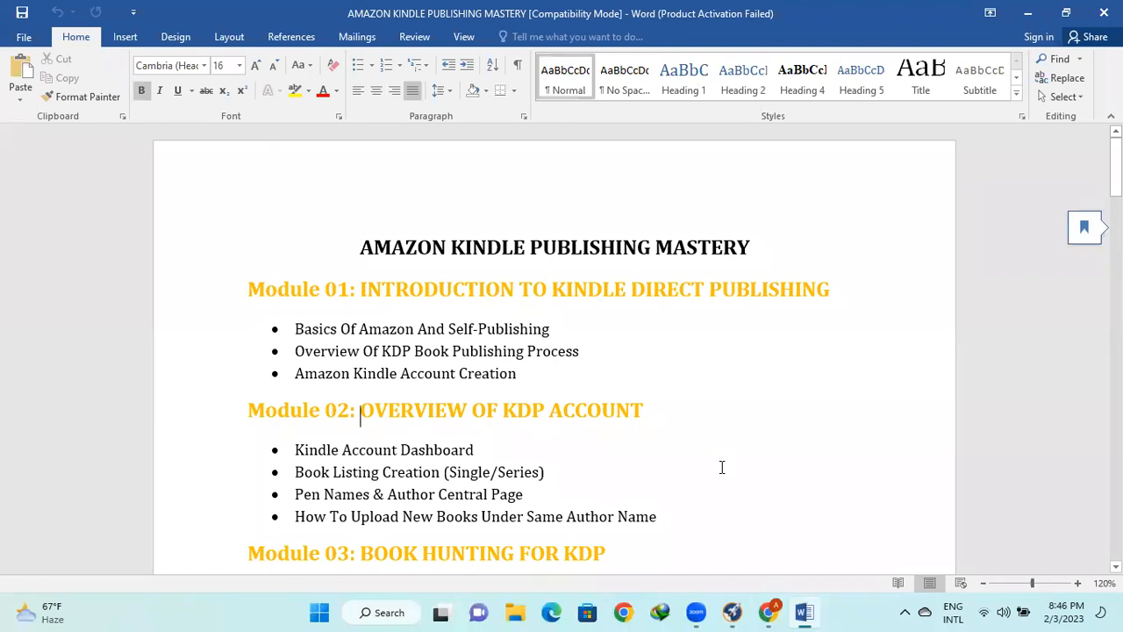
# - Read through the course outline from Module 02 to the Book Planning heading of Module 04
pyautogui.press('Down')
pyautogui.press('Down')
pyautogui.press('Down')
pyautogui.press('Down')
pyautogui.press('Down')
pyautogui.press('Down')
pyautogui.press('Down')
pyautogui.press('Down')
pyautogui.press('Down')
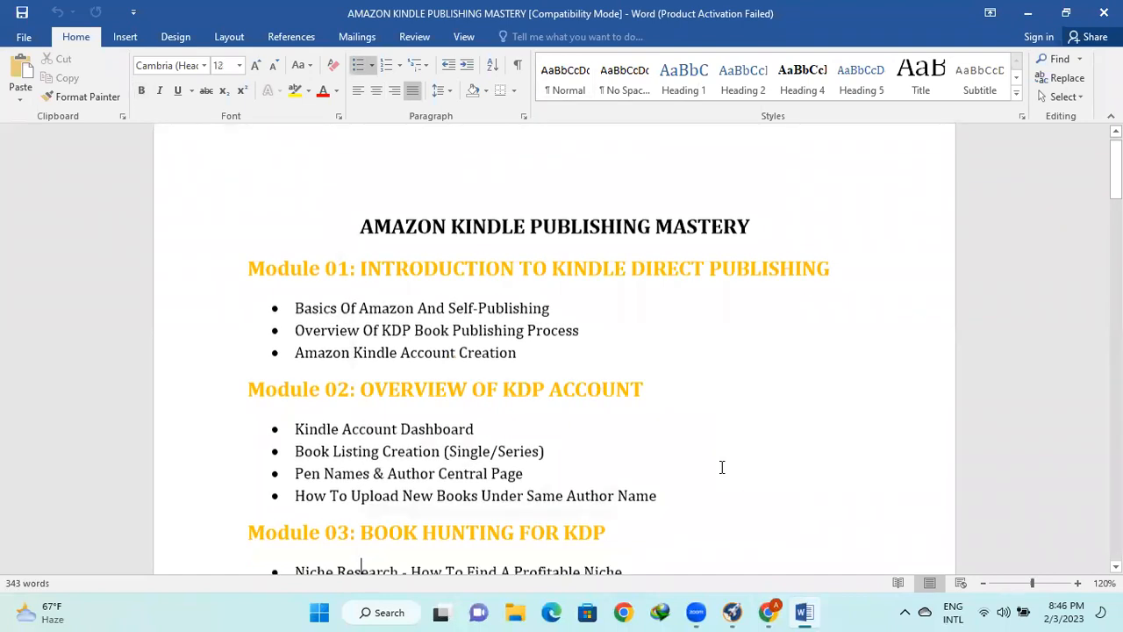
pyautogui.press('Down')
pyautogui.press('Down')
pyautogui.press('Down')
pyautogui.press('Down')
pyautogui.press('Down')
pyautogui.press('Down')
pyautogui.press('Down')
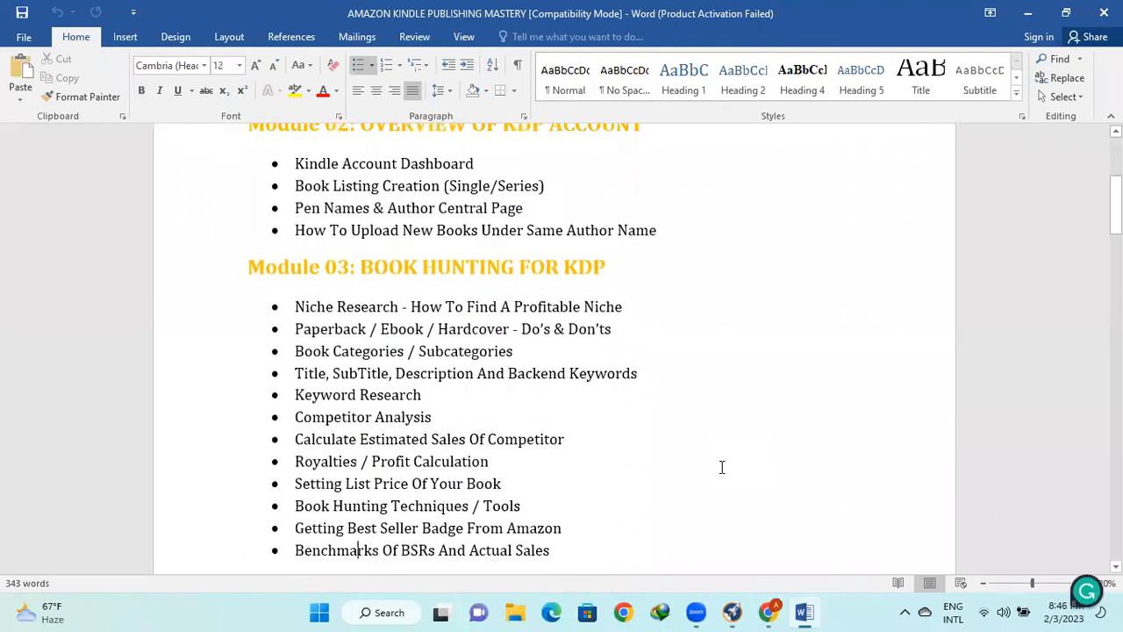
pyautogui.press('Down')
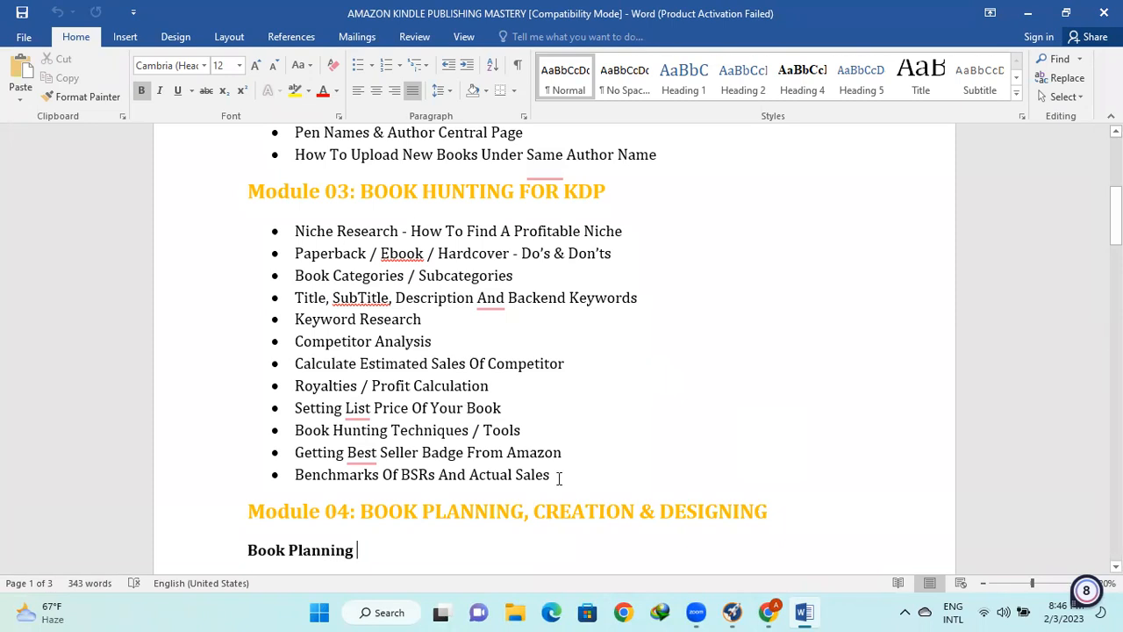
# - Switch to Publisher Rocket and run a keyword search for "yoga" with the eBook type
pyautogui.click(735, 612)
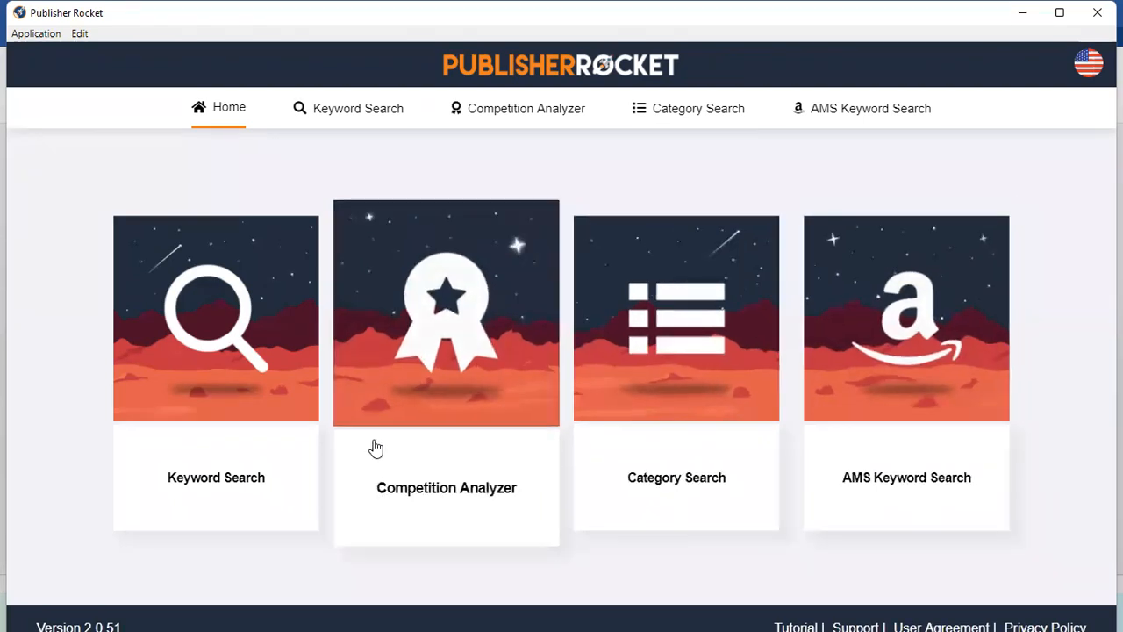
pyautogui.click(246, 428)
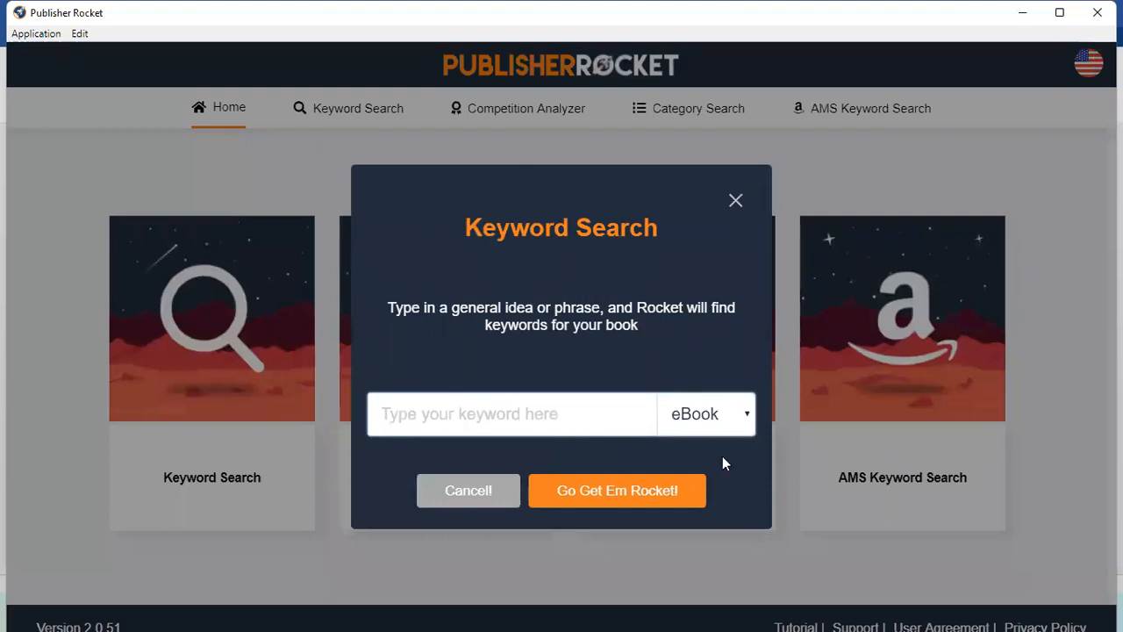
pyautogui.click(718, 420)
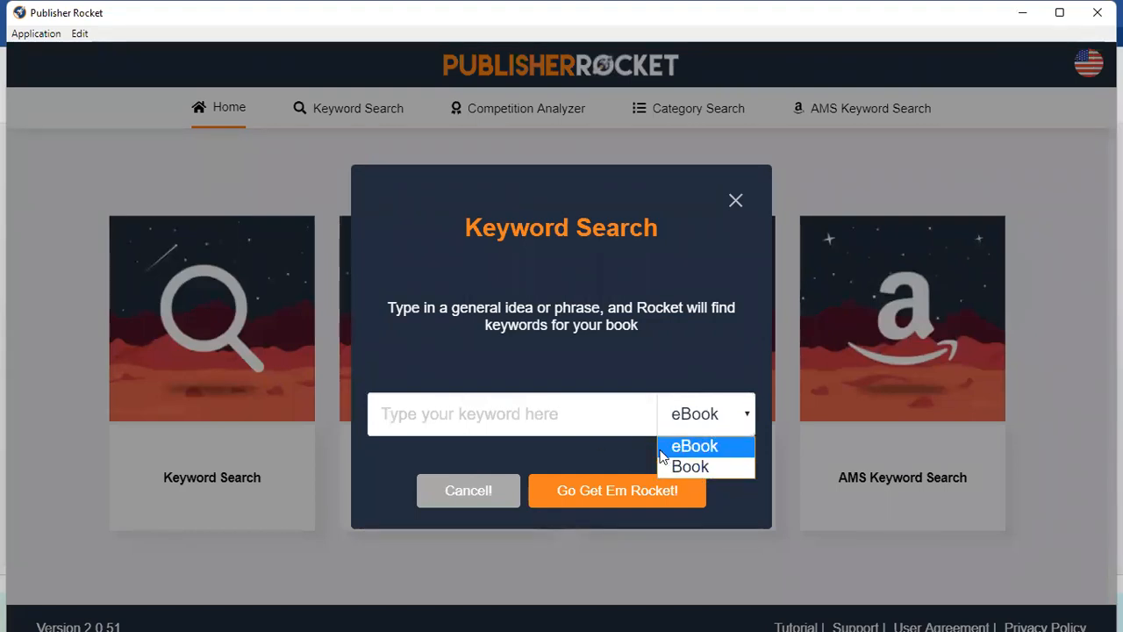
pyautogui.click(585, 417)
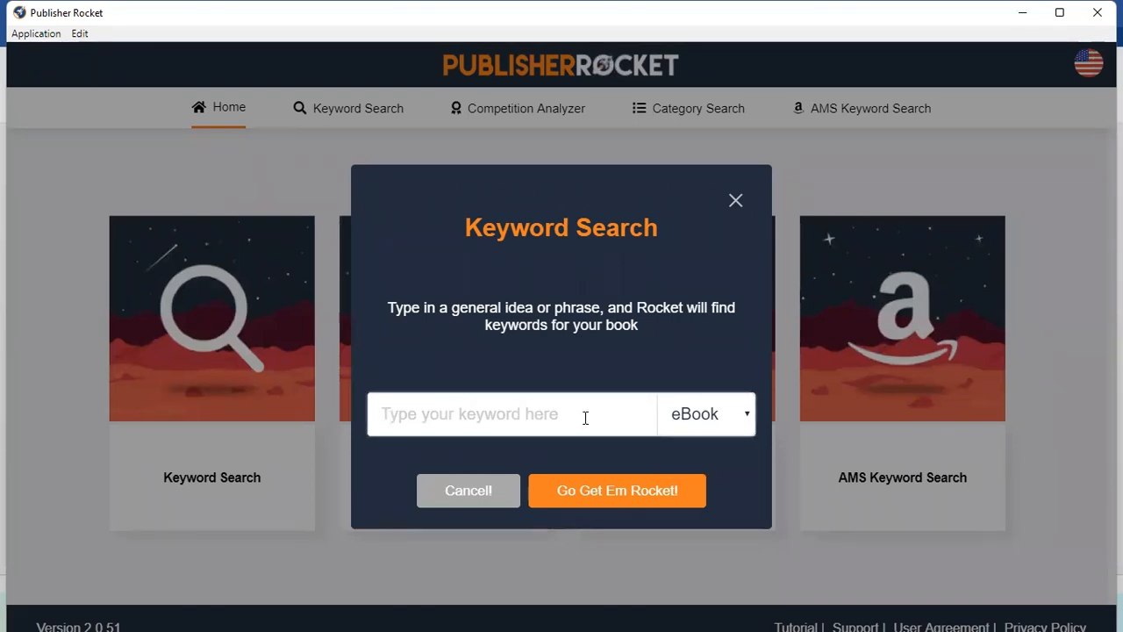
pyautogui.write('y')
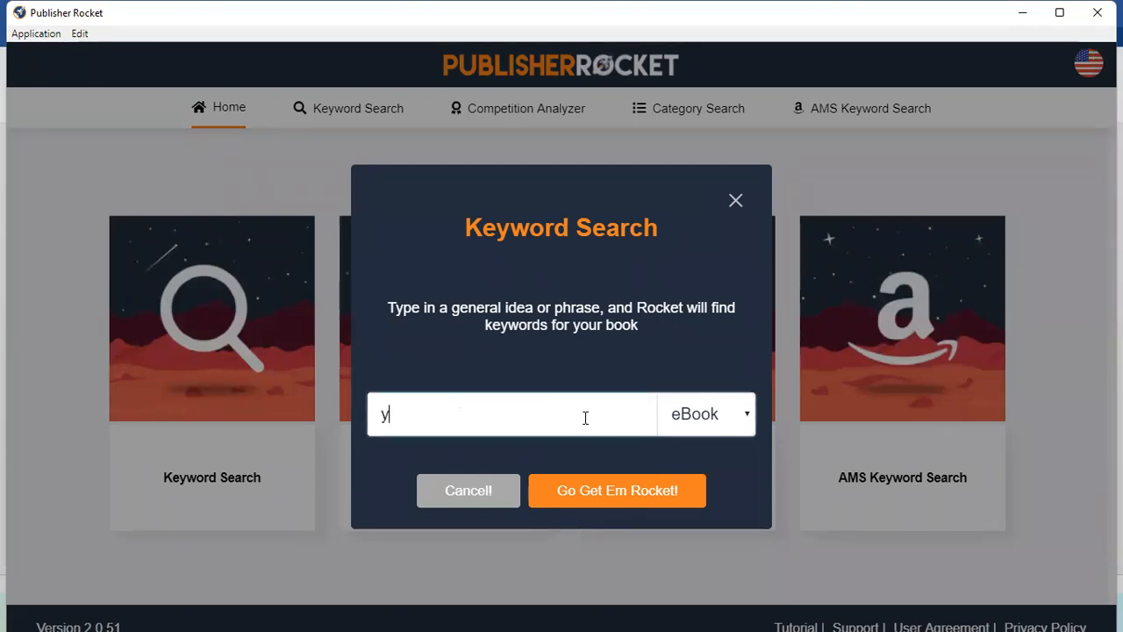
pyautogui.write('oga')
pyautogui.click(641, 489)
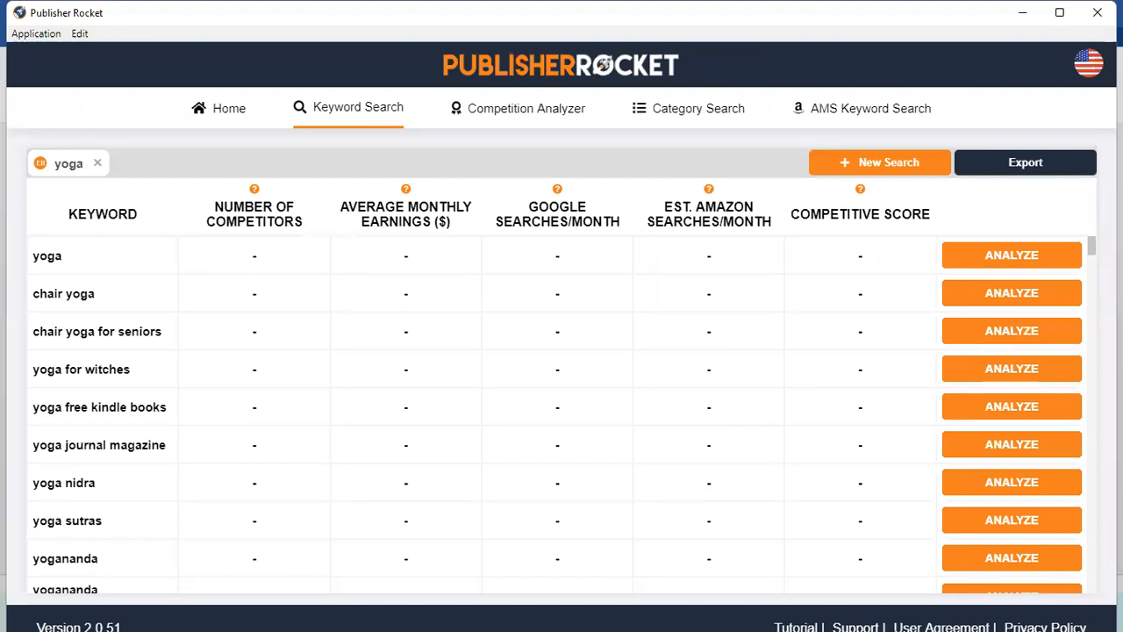
# - Analyze the keywords "yoga", "chair yoga" and "yoga free kindle books" in the search results
pyautogui.click(1021, 258)
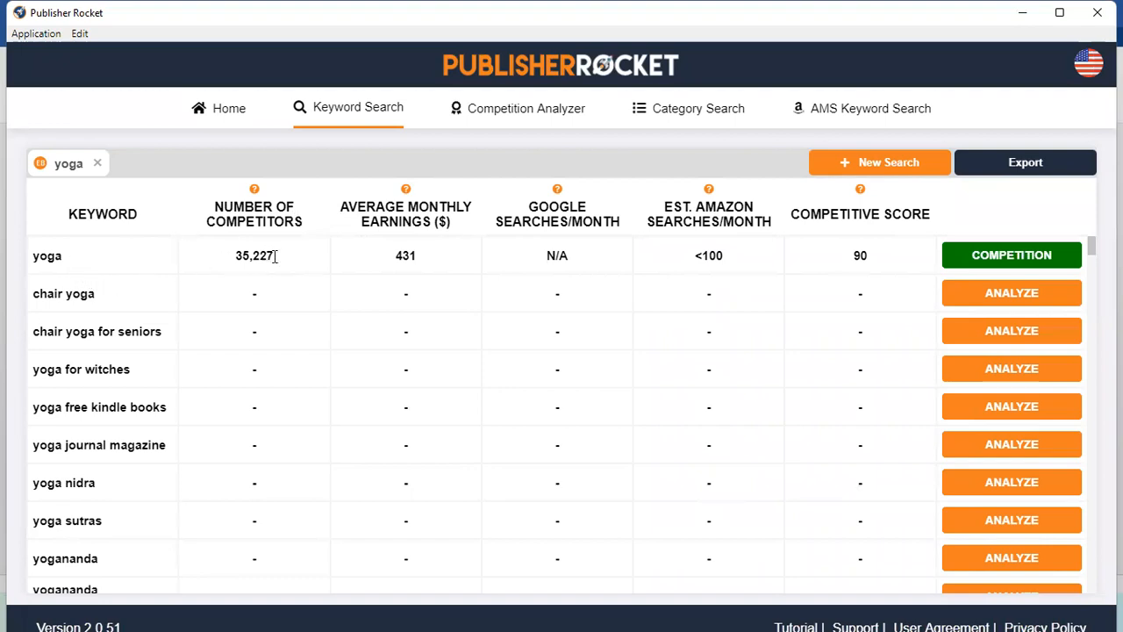
pyautogui.moveTo(274, 255); pyautogui.dragTo(235, 256)
pyautogui.click(299, 264)
pyautogui.click(1015, 296)
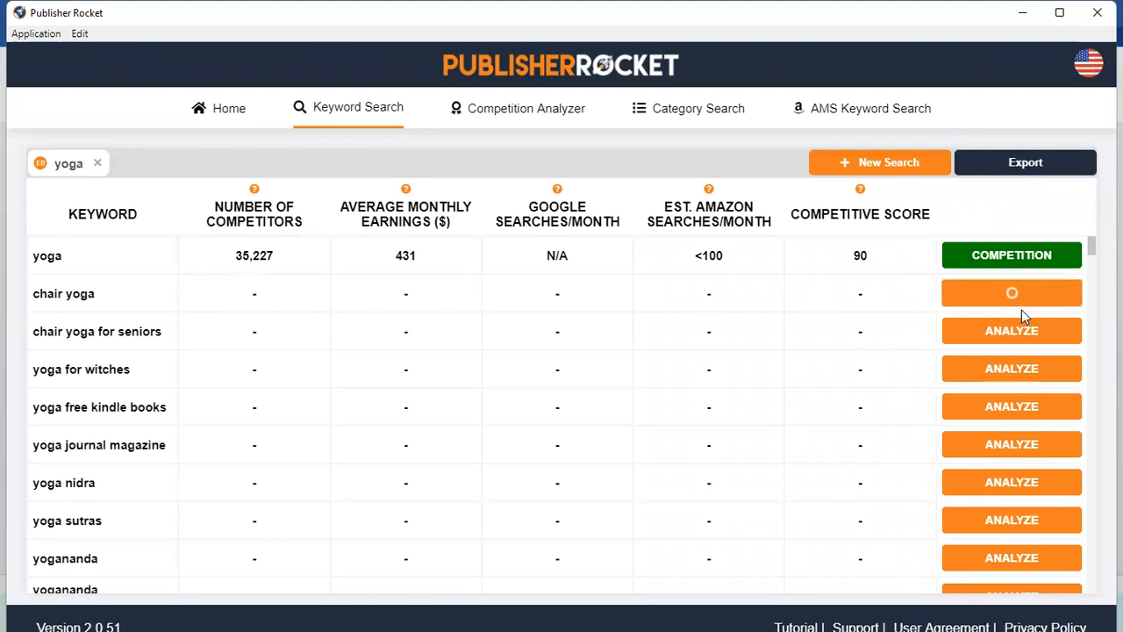
pyautogui.click(1013, 409)
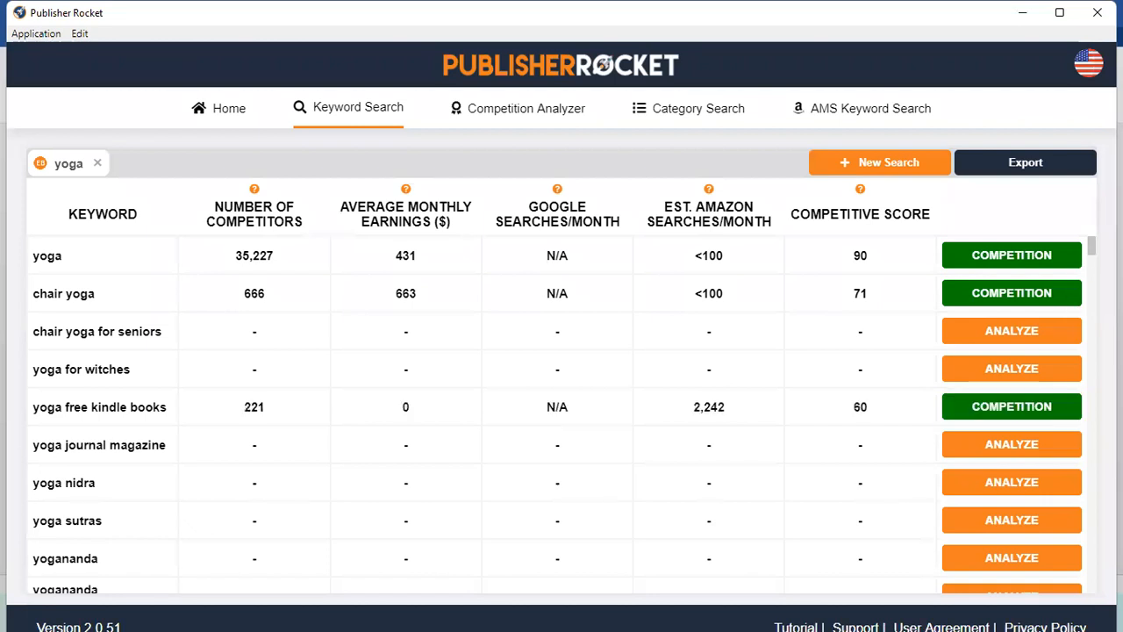
# - Analyze the keywords "yogananda paramahansa books" and "yoga calisthenics" further down the results, and check the number of competitors for the latter
pyautogui.scroll(-3, 561, 412)
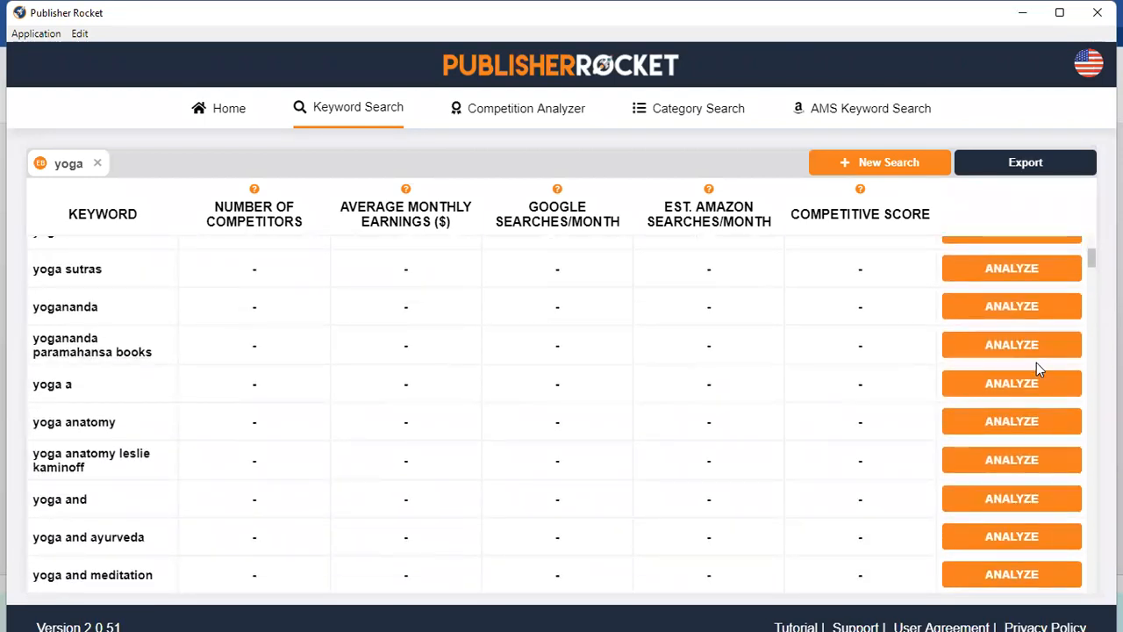
pyautogui.click(999, 353)
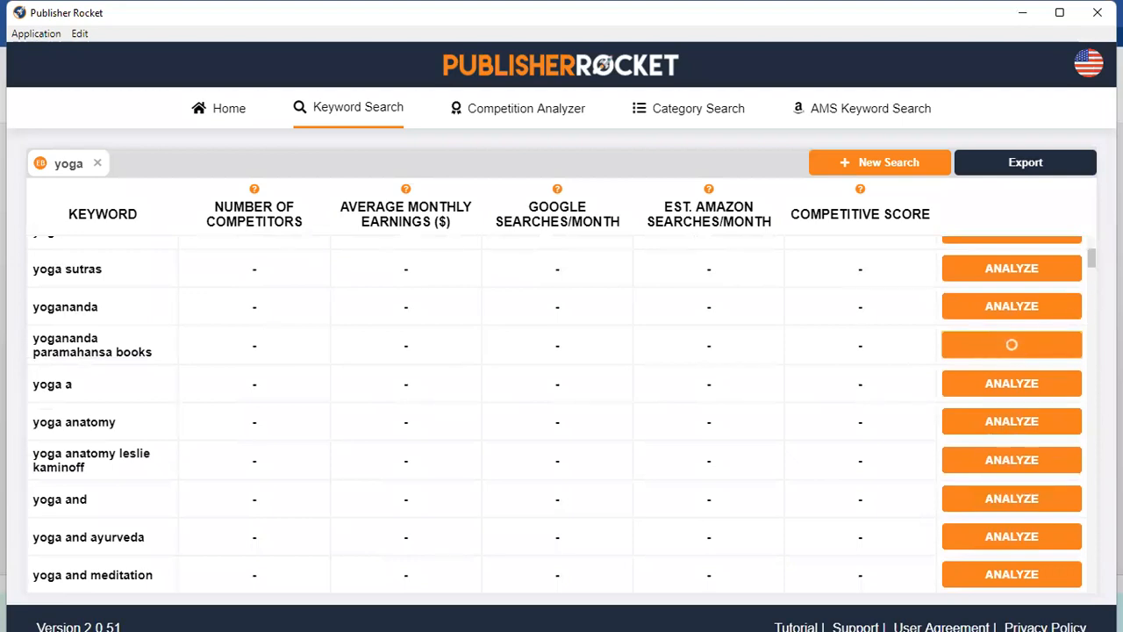
pyautogui.moveTo(1093, 271); pyautogui.dragTo(1088, 311)
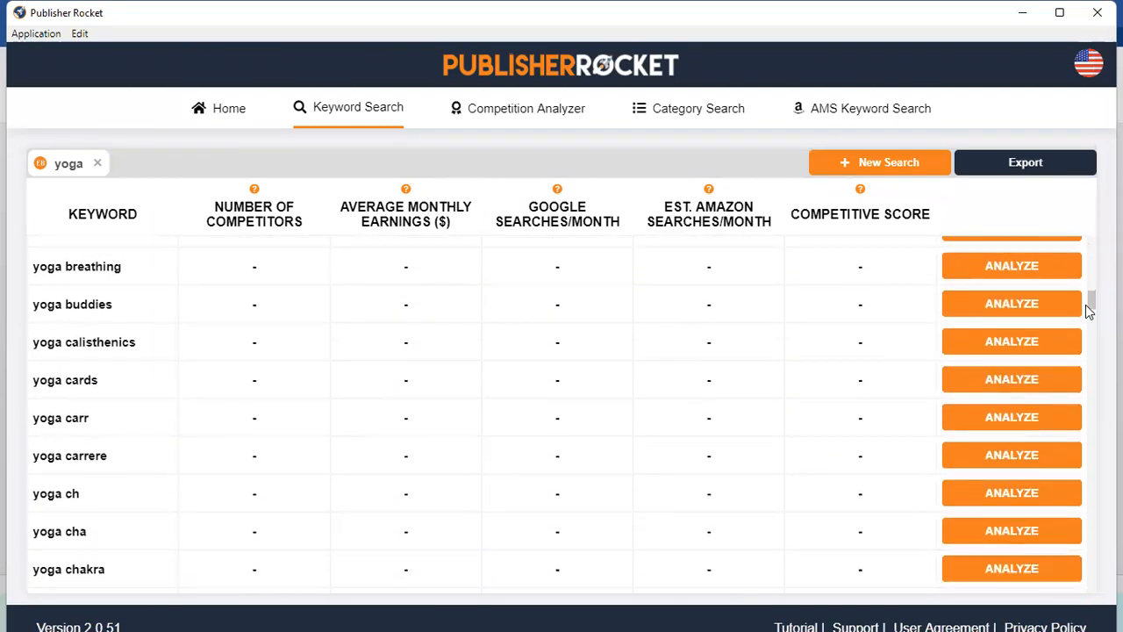
pyautogui.click(1042, 344)
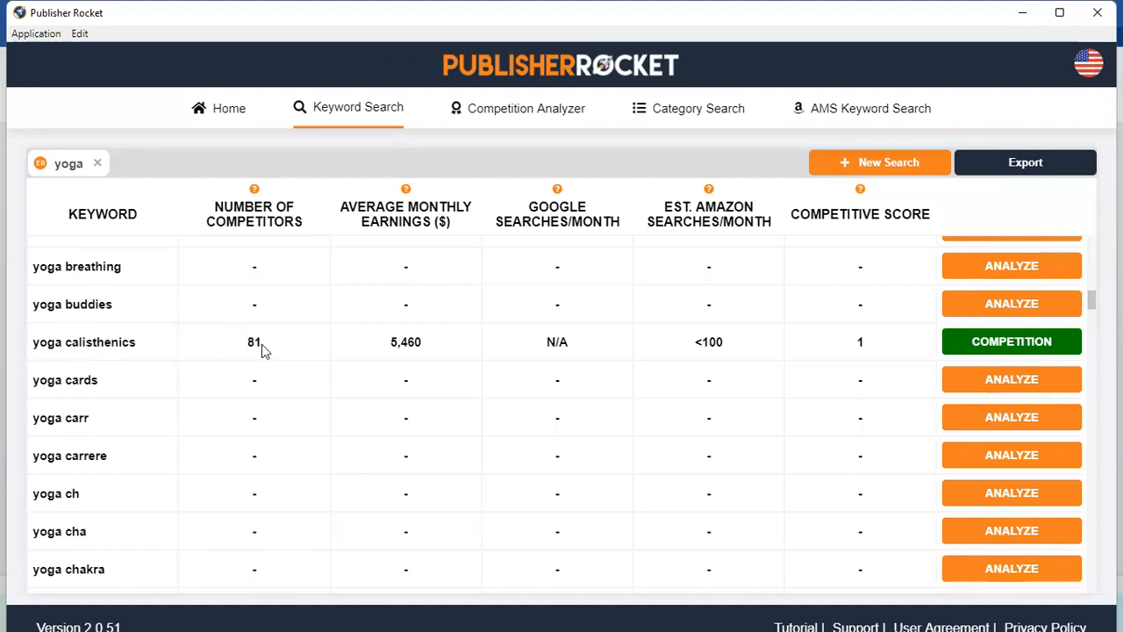
pyautogui.moveTo(261, 342); pyautogui.dragTo(237, 344)
pyautogui.click(281, 348)
# - Analyze the keywords "chair yoga for seniors" and "yoga for witches" near the start of the results
pyautogui.scroll(5, 1093, 303)
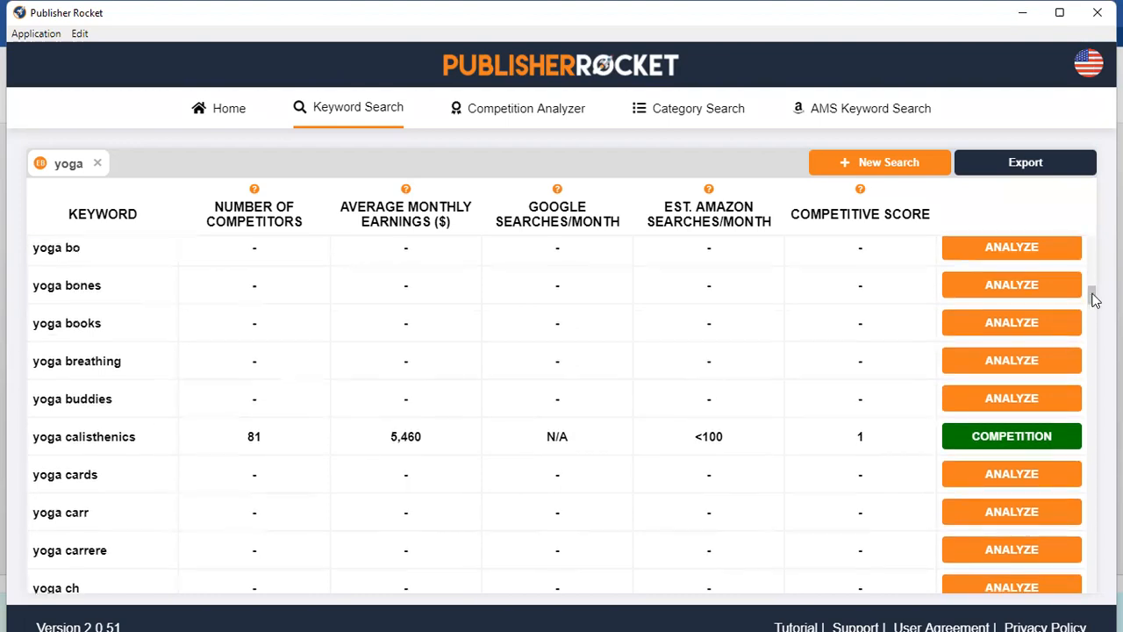
pyautogui.scroll(6, 1093, 289)
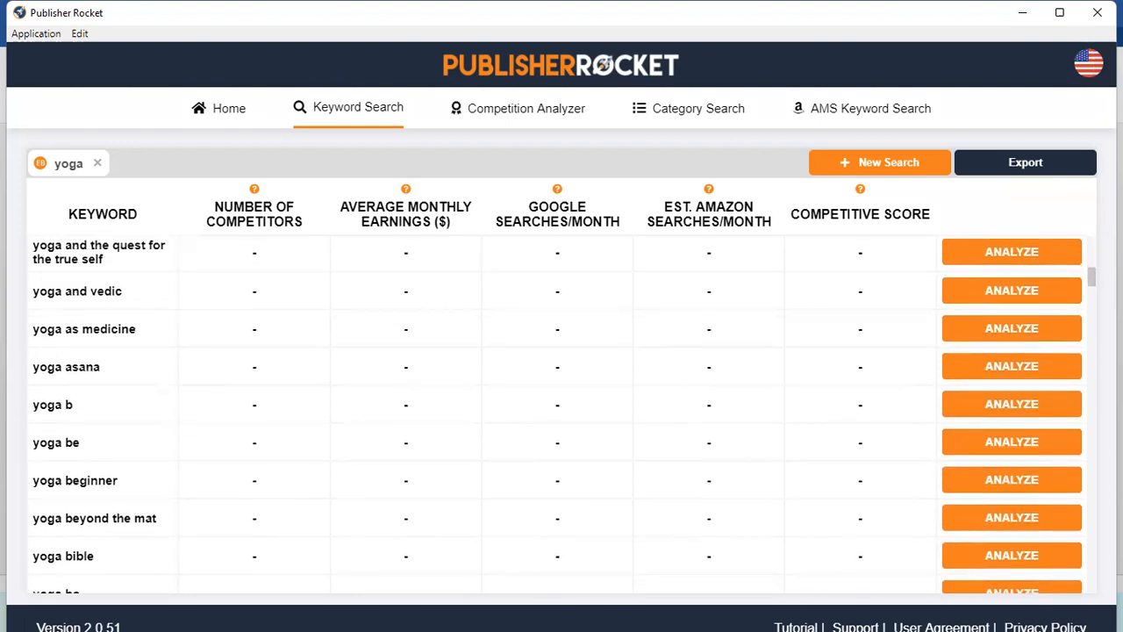
pyautogui.scroll(3, 1093, 289)
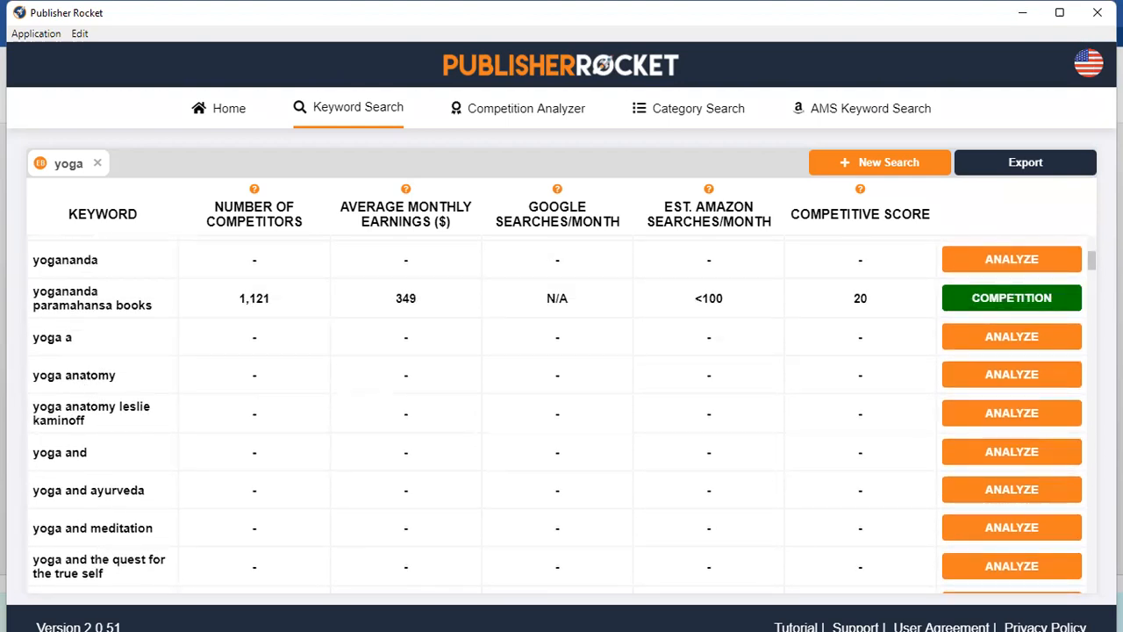
pyautogui.scroll(2, 557, 415)
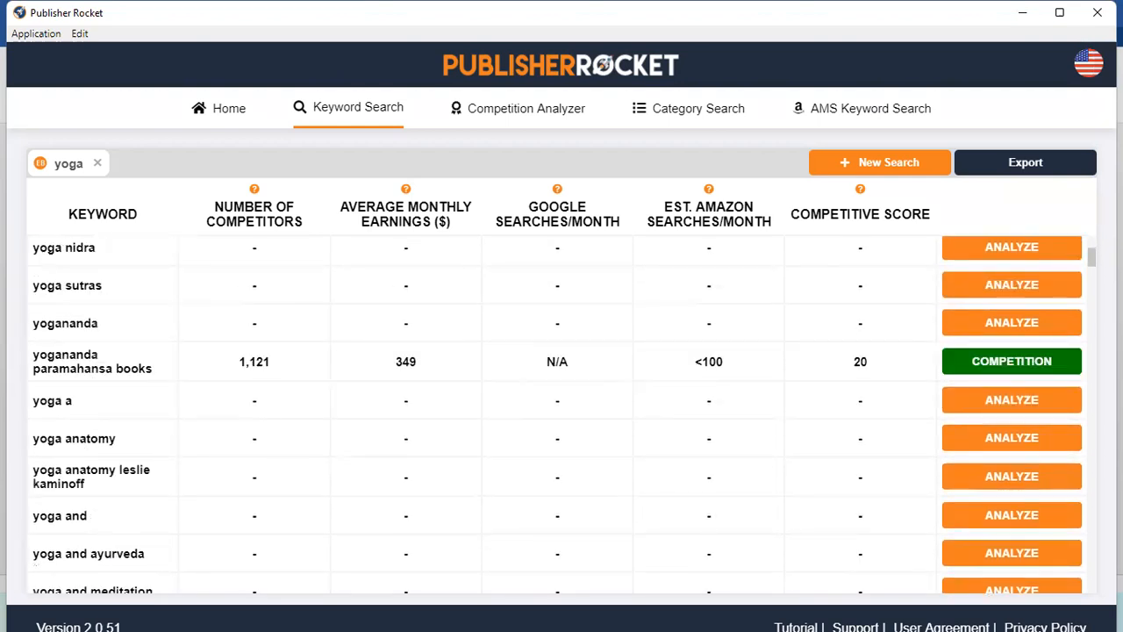
pyautogui.scroll(1, 557, 415)
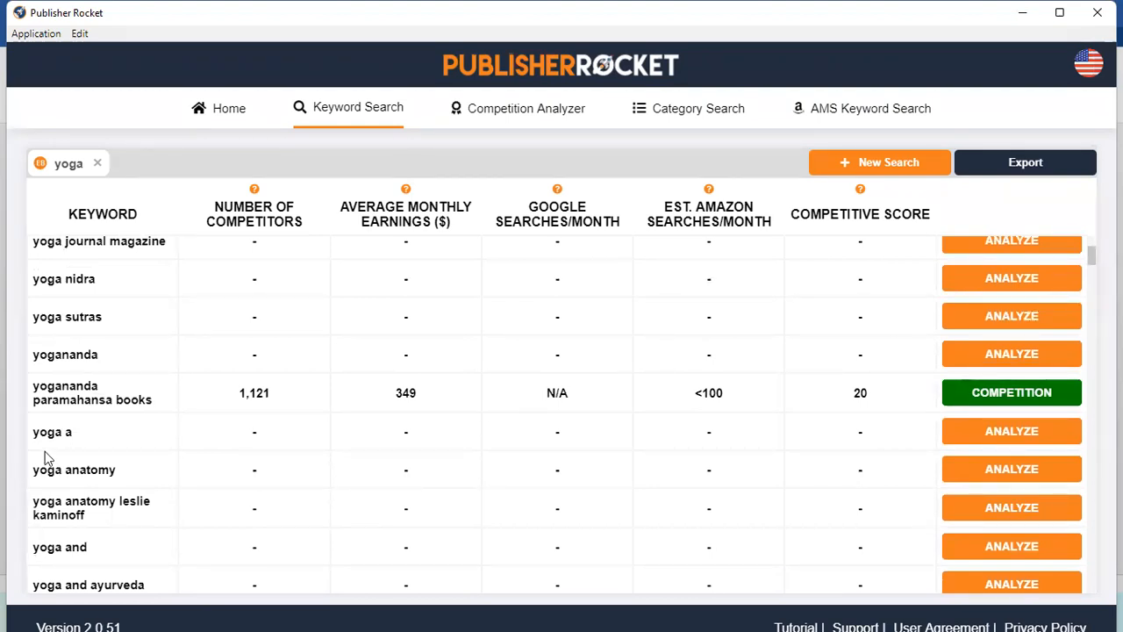
pyautogui.moveTo(1094, 260); pyautogui.dragTo(1093, 245)
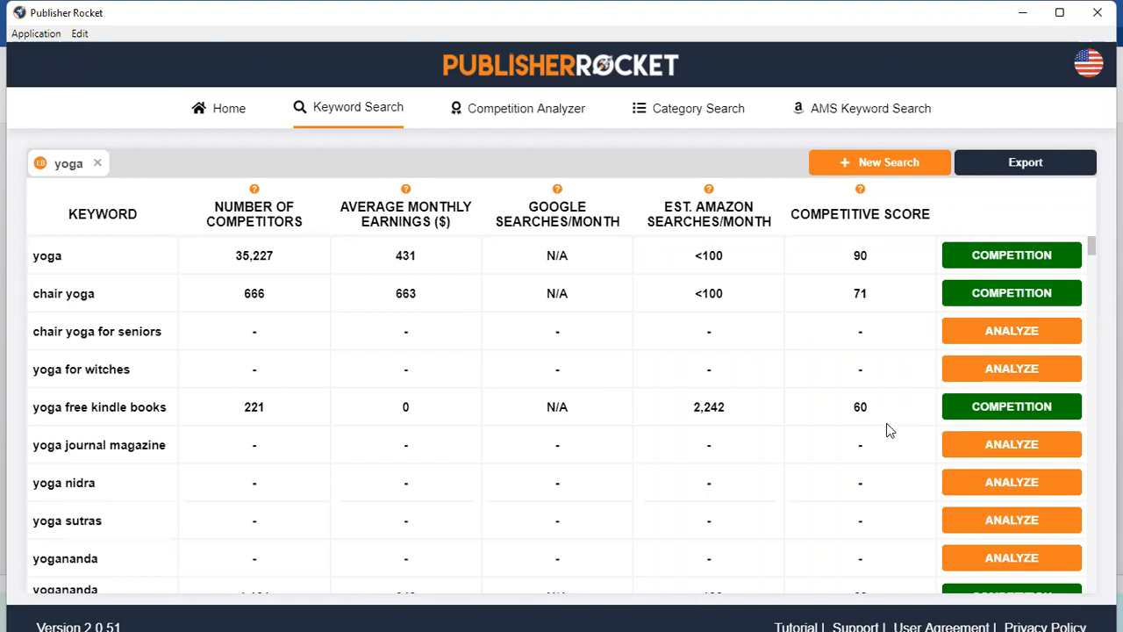
pyautogui.click(1057, 332)
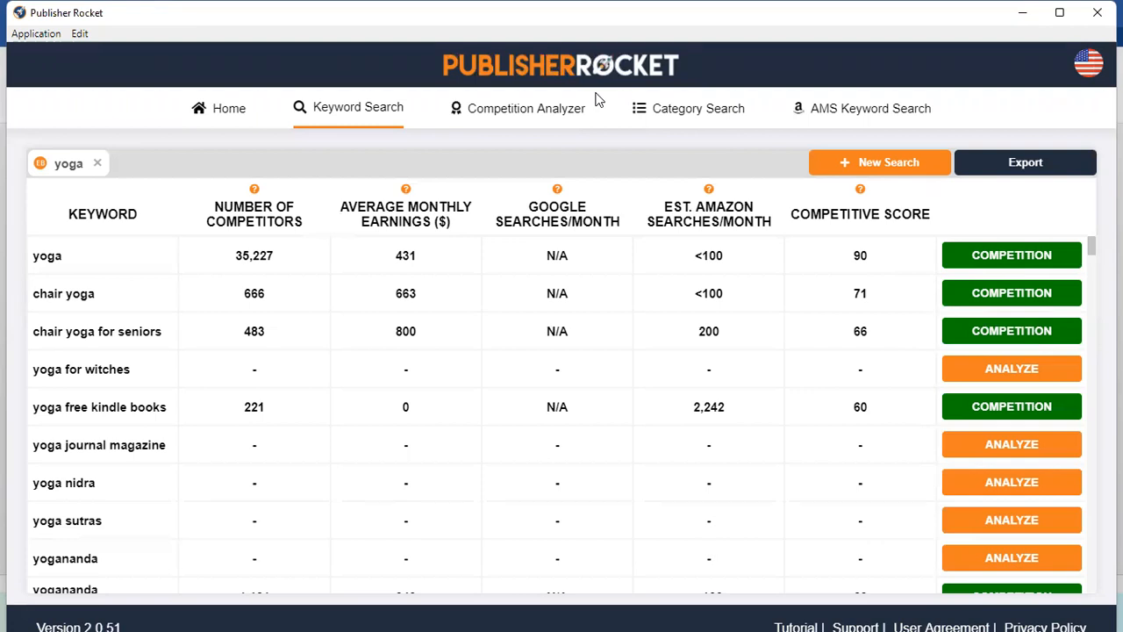
pyautogui.click(979, 374)
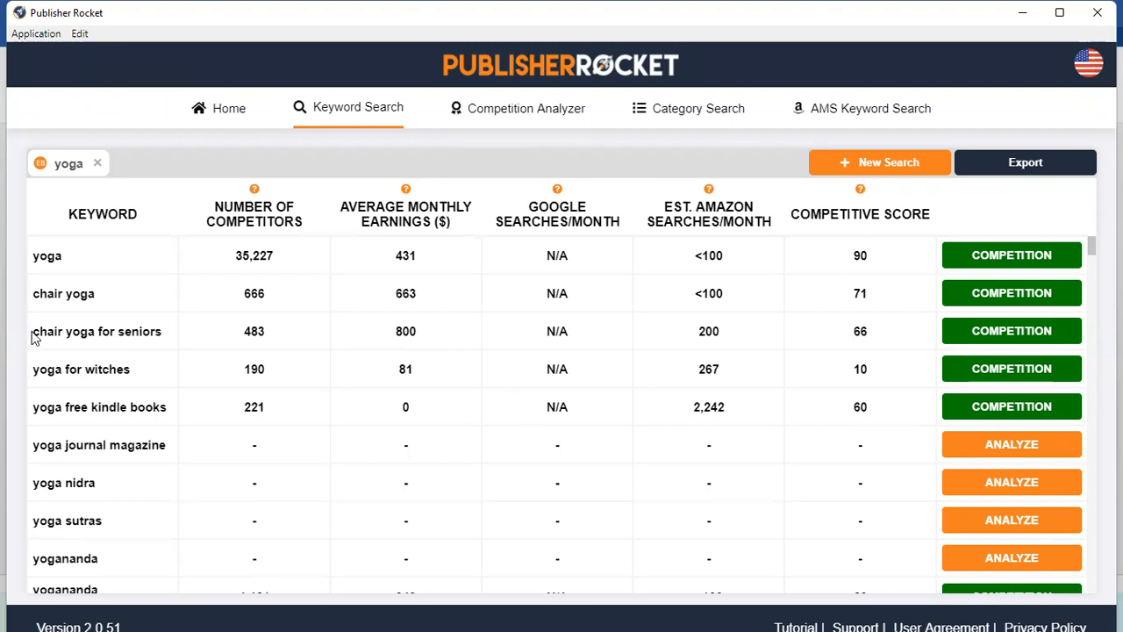
# - Examine the "chair yoga for seniors" figures, compare the analyzed keywords' competitive scores, and check the number of competitors for "yoga"
pyautogui.moveTo(34, 330); pyautogui.dragTo(859, 329)
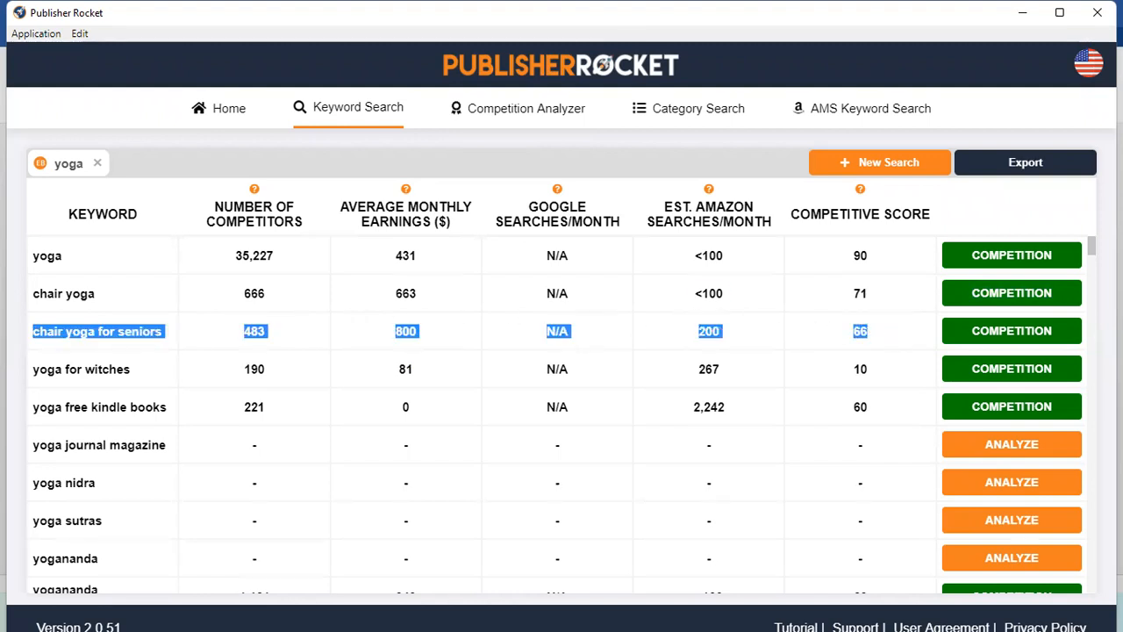
pyautogui.click(860, 331)
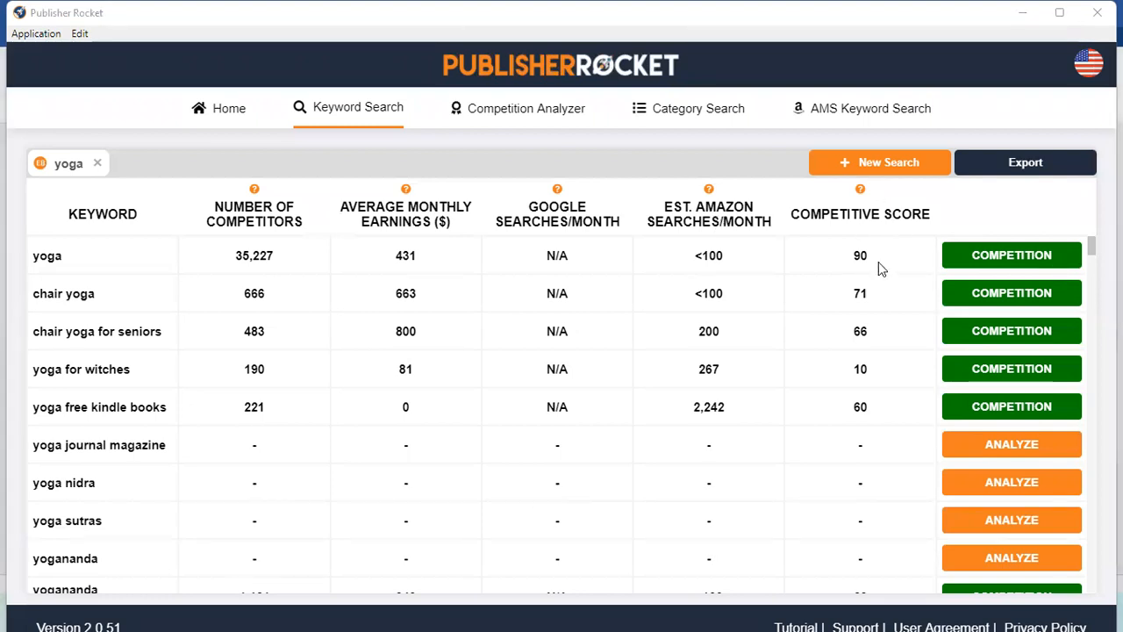
pyautogui.moveTo(883, 255); pyautogui.dragTo(826, 253)
pyautogui.moveTo(878, 305); pyautogui.dragTo(834, 293)
pyautogui.click(877, 342)
pyautogui.moveTo(877, 342); pyautogui.dragTo(845, 332)
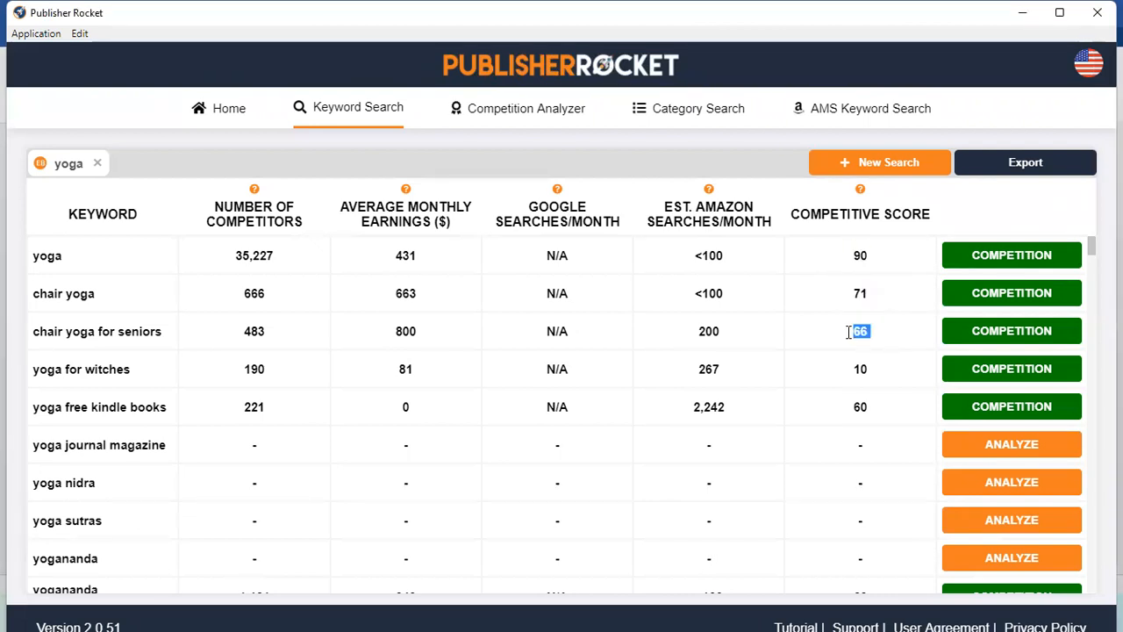
pyautogui.click(868, 411)
pyautogui.moveTo(869, 410); pyautogui.dragTo(833, 396)
pyautogui.click(273, 256)
pyautogui.moveTo(273, 256); pyautogui.dragTo(205, 259)
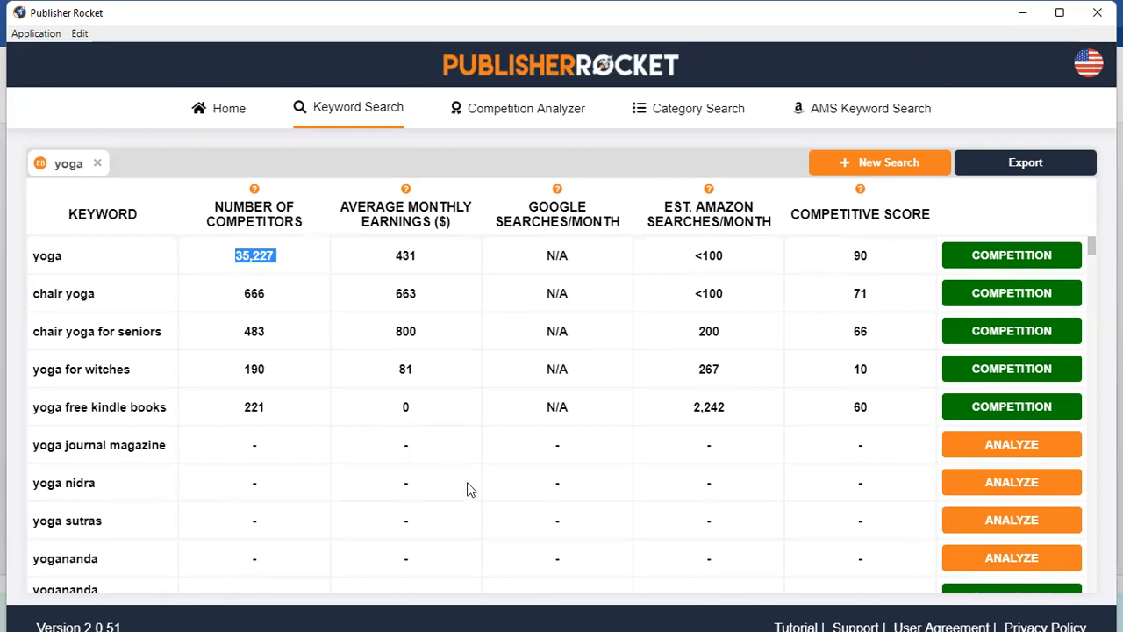
pyautogui.hotkey('alt', 'Tab')
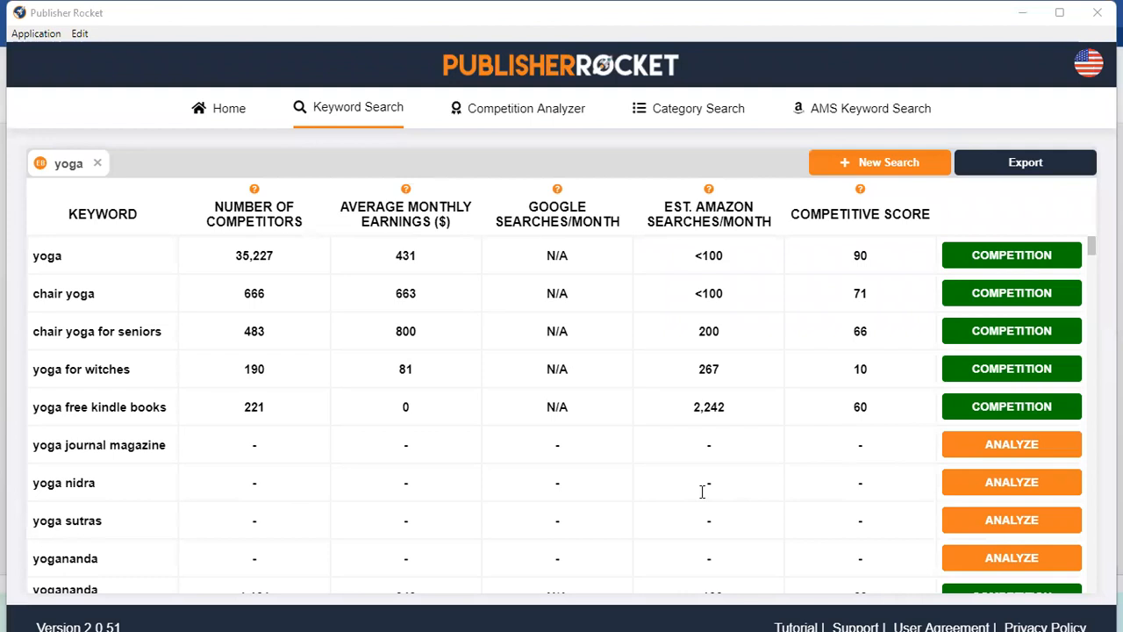
pyautogui.doubleClick(75, 409)
pyautogui.click(221, 412)
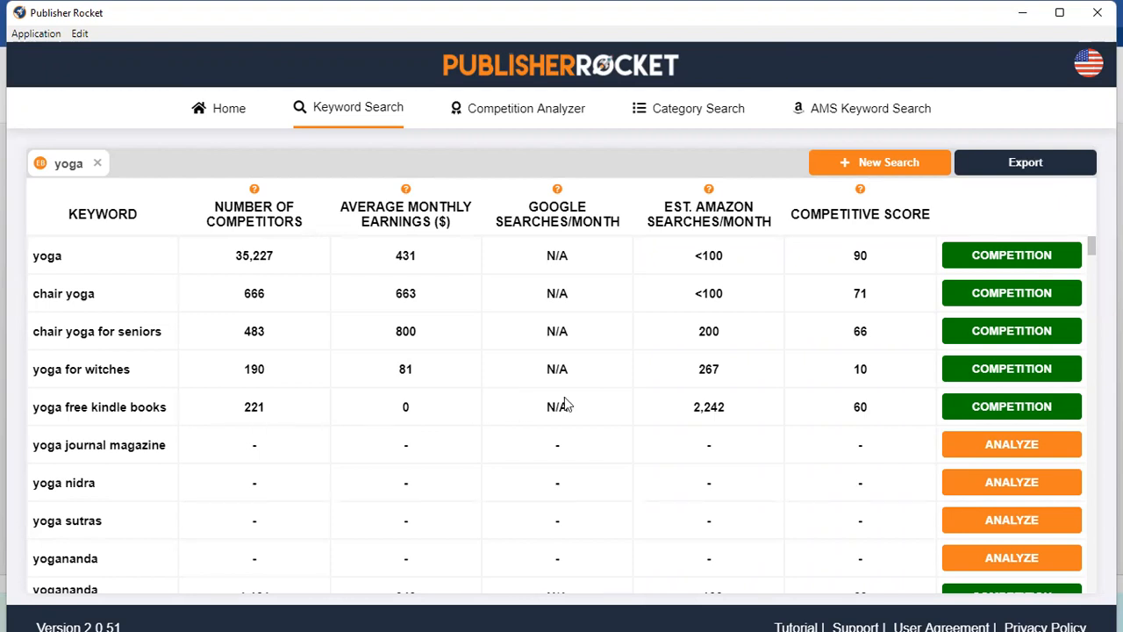
# - Run a new competitor analysis for the eBook keyword "yoga" in the Competition Analyzer
pyautogui.click(518, 114)
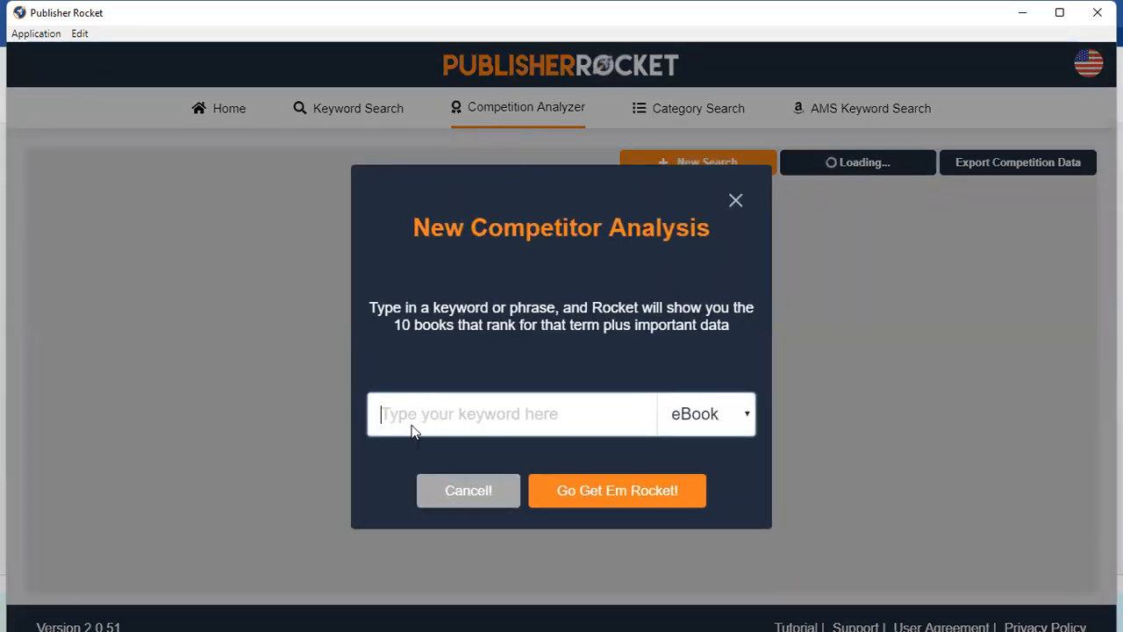
pyautogui.write('yoga')
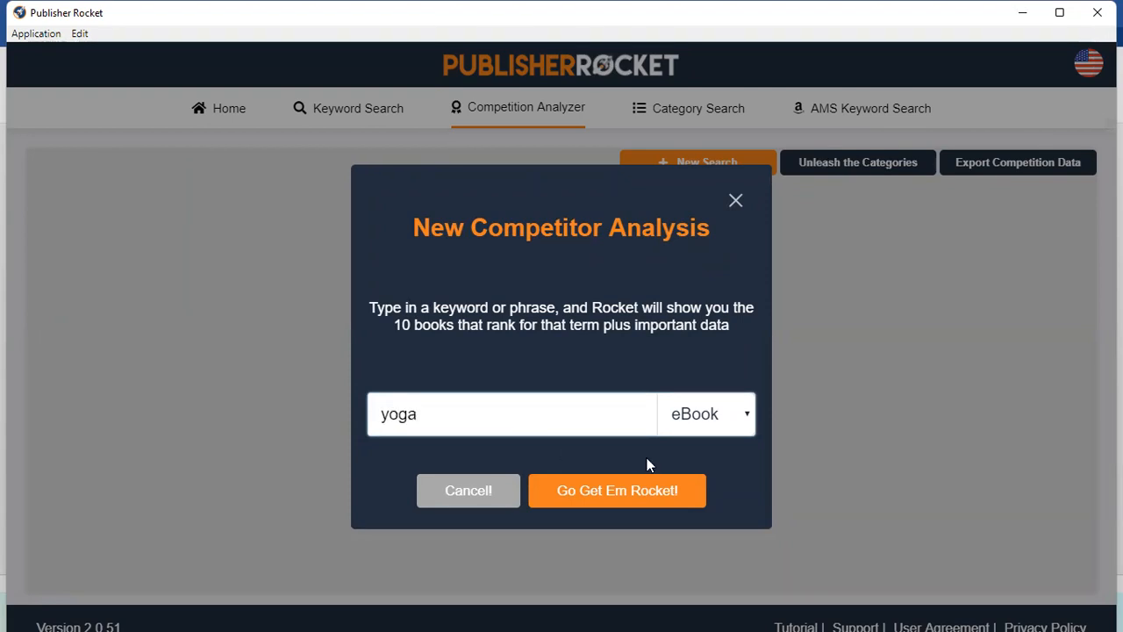
pyautogui.click(652, 493)
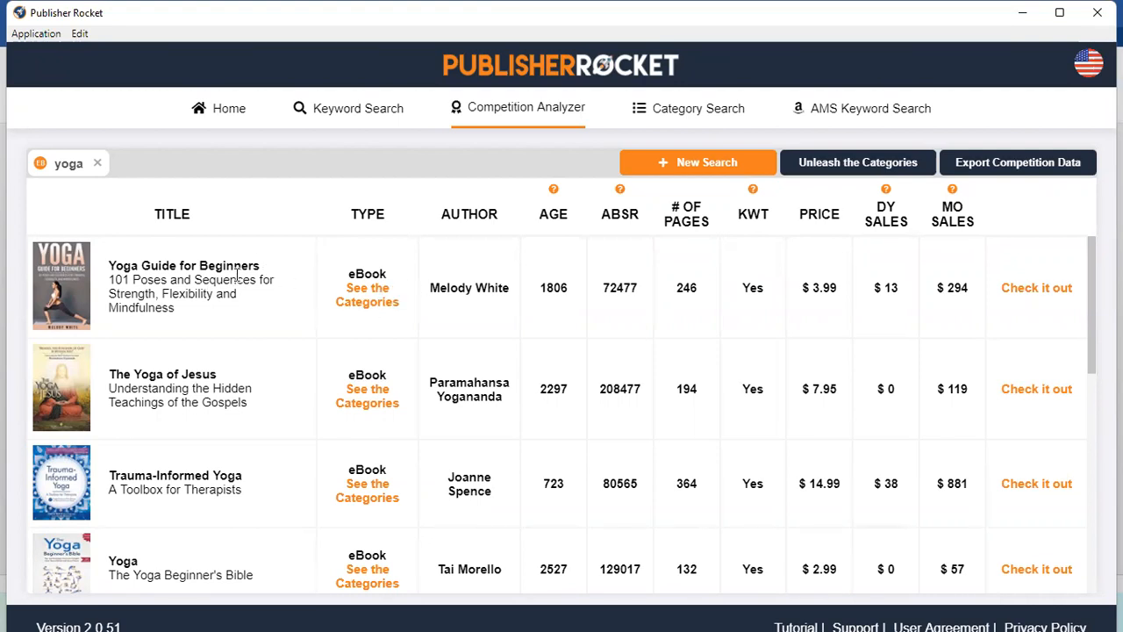
# - Check the categories of "Yoga Guide for Beginners" and review the full category list covering all the competing yoga books
pyautogui.click(365, 299)
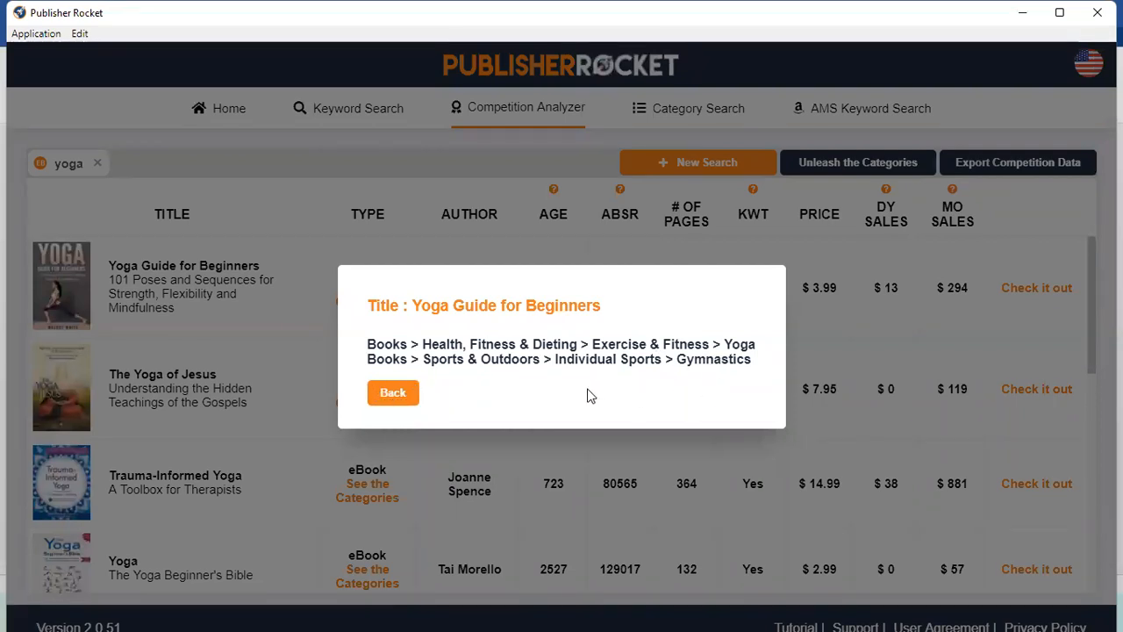
pyautogui.click(393, 397)
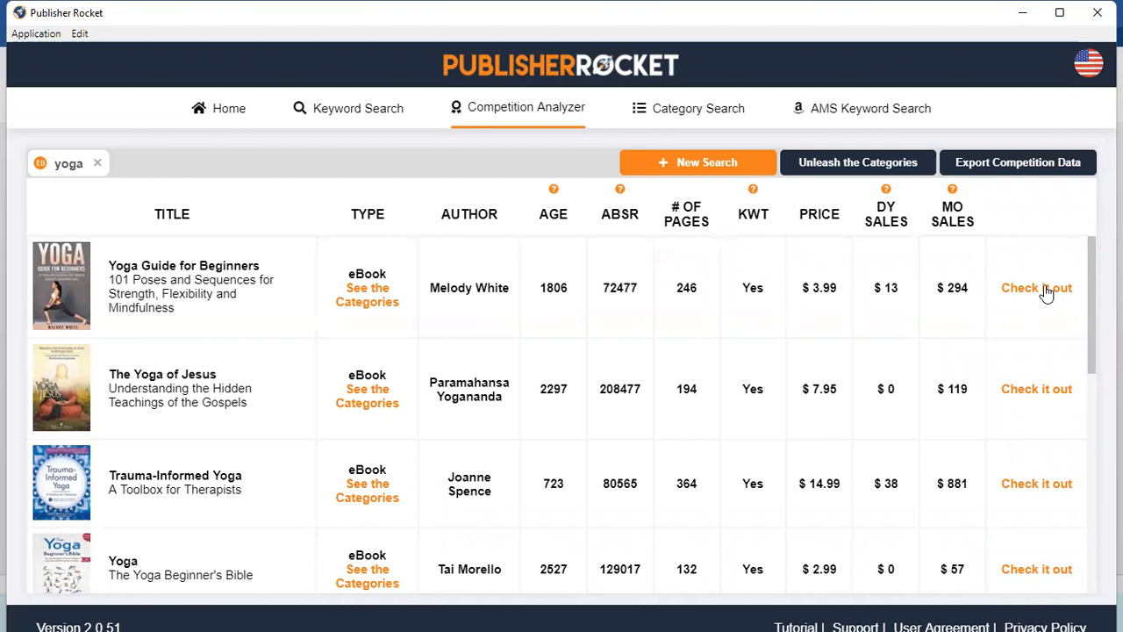
pyautogui.click(848, 164)
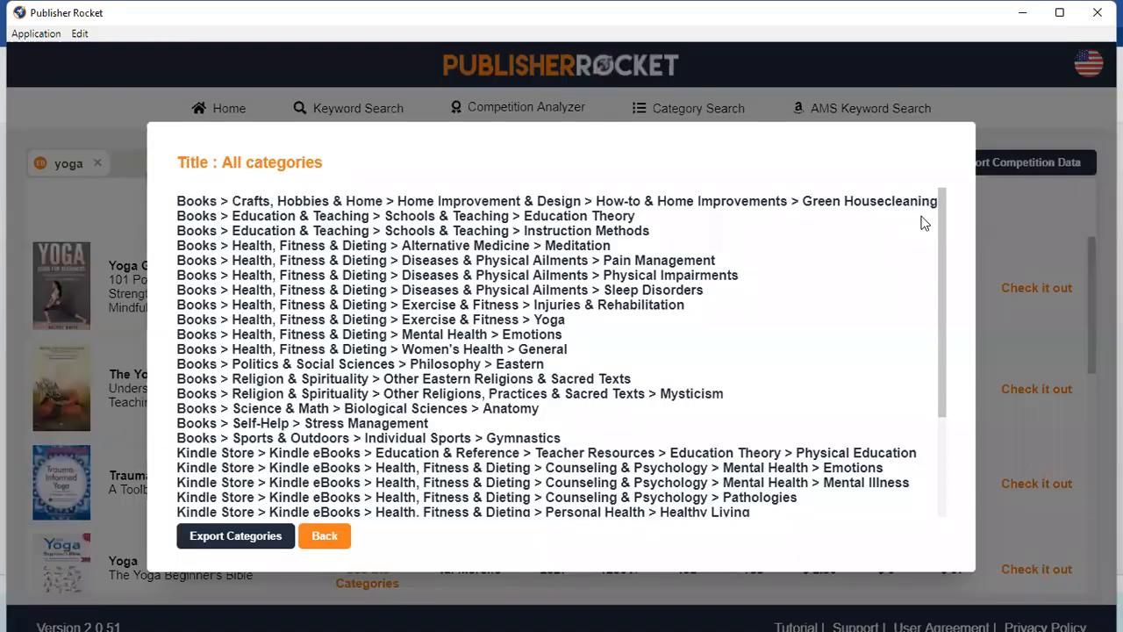
pyautogui.moveTo(940, 260); pyautogui.dragTo(932, 437)
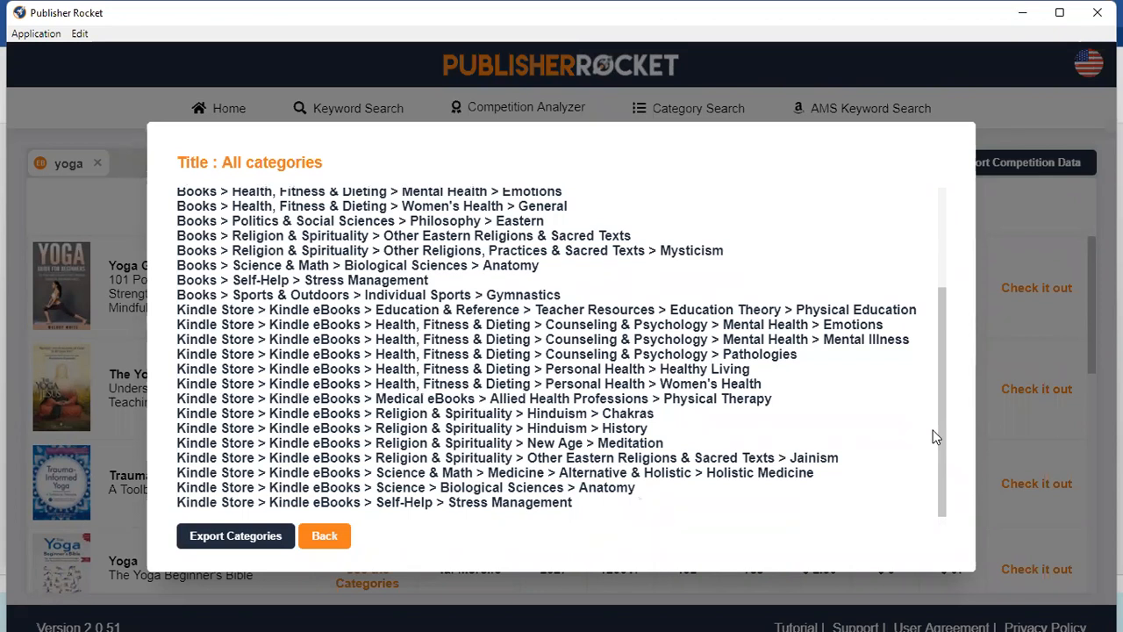
pyautogui.moveTo(942, 429); pyautogui.dragTo(953, 237)
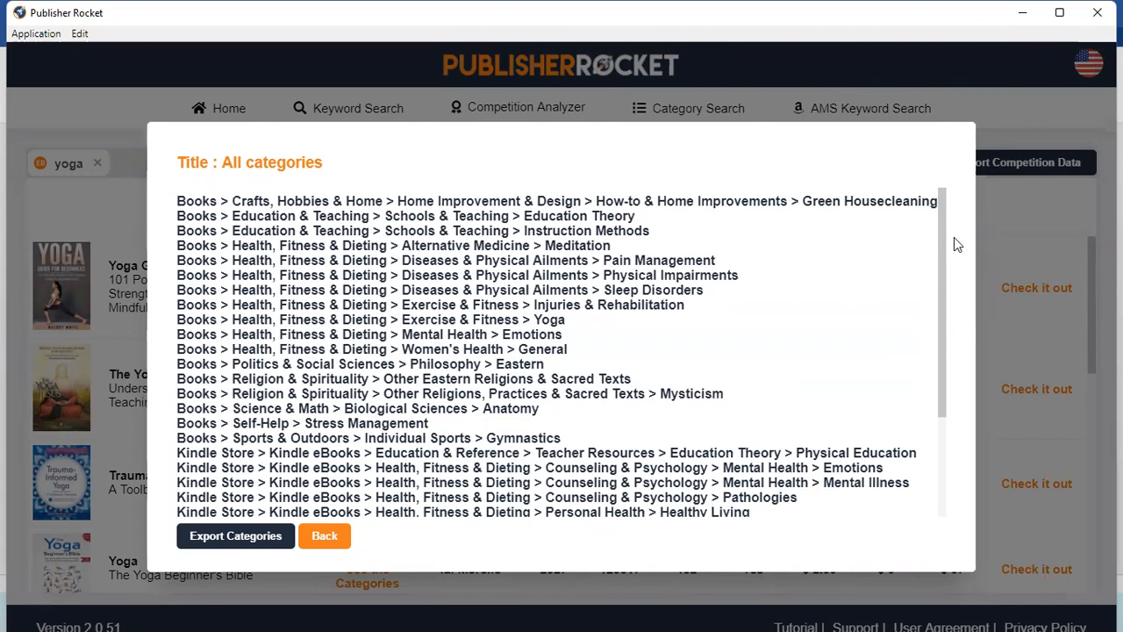
pyautogui.click(320, 577)
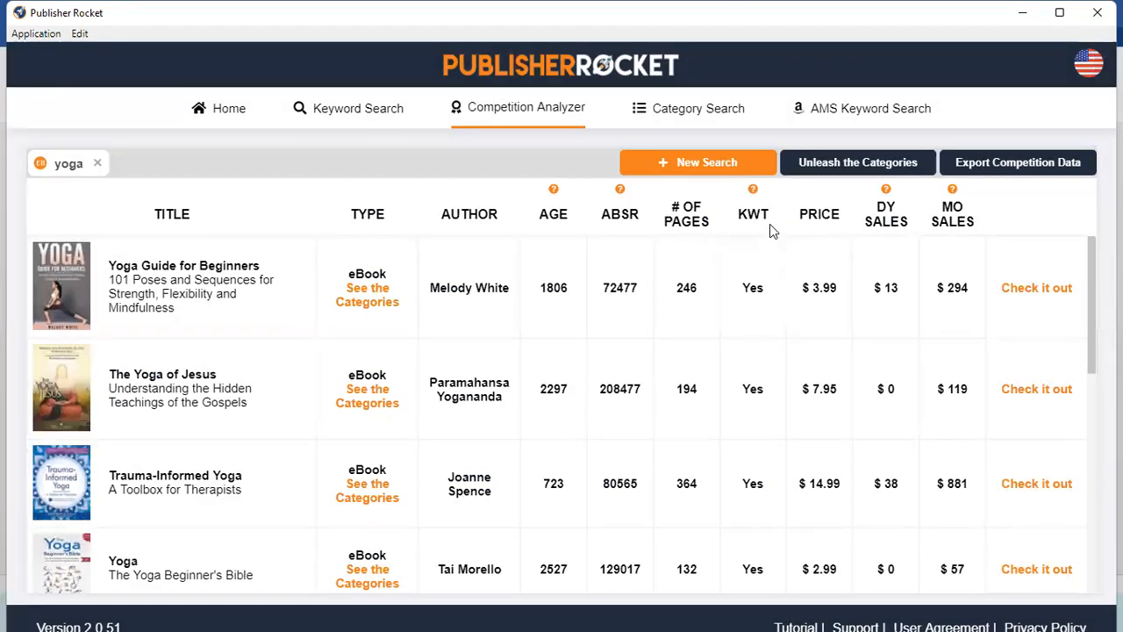
# - Switch to Chrome and search Google in a new tab for "KWT IN PUBLISHING ROCKET" to look up the KWT column's meaning
pyautogui.moveTo(772, 222); pyautogui.dragTo(730, 226)
pyautogui.click(1024, 17)
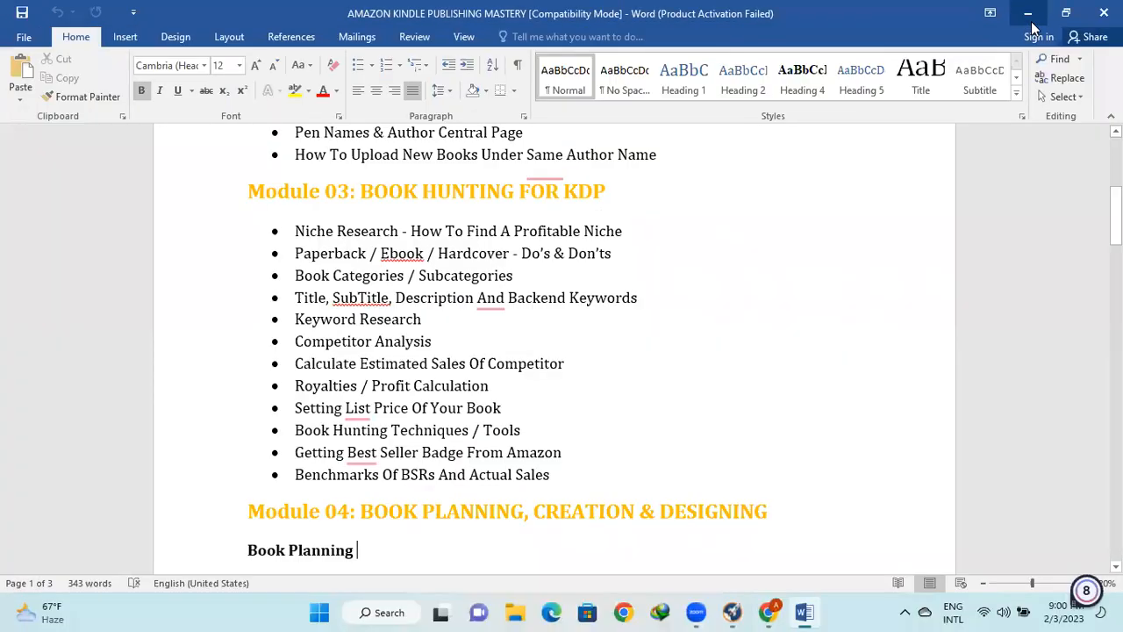
pyautogui.click(1028, 17)
pyautogui.click(772, 611)
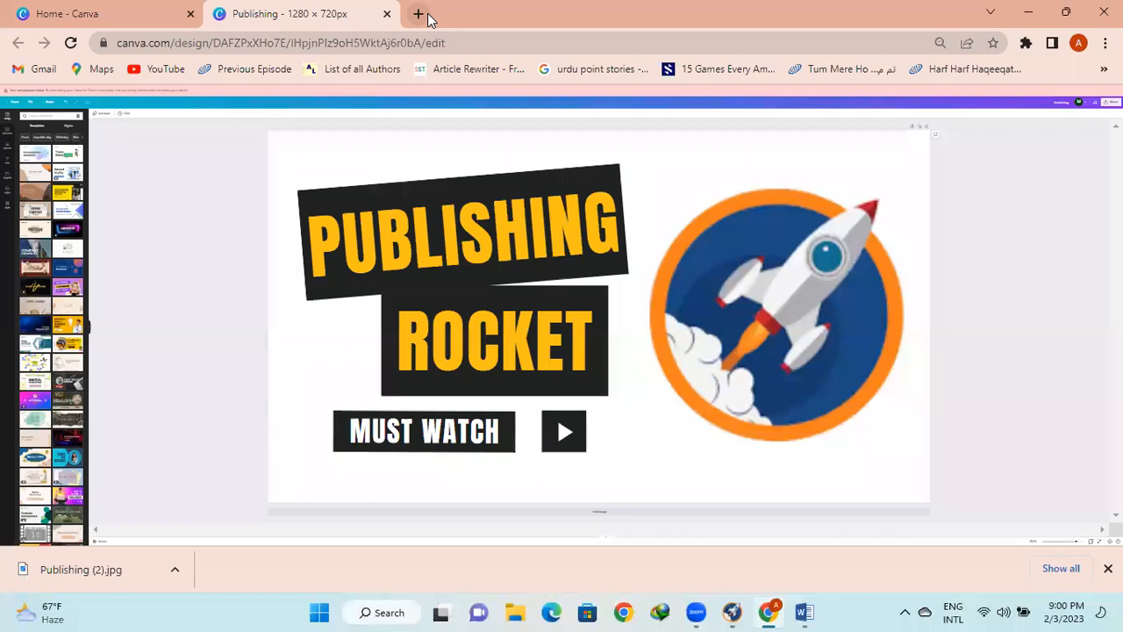
pyautogui.click(419, 14)
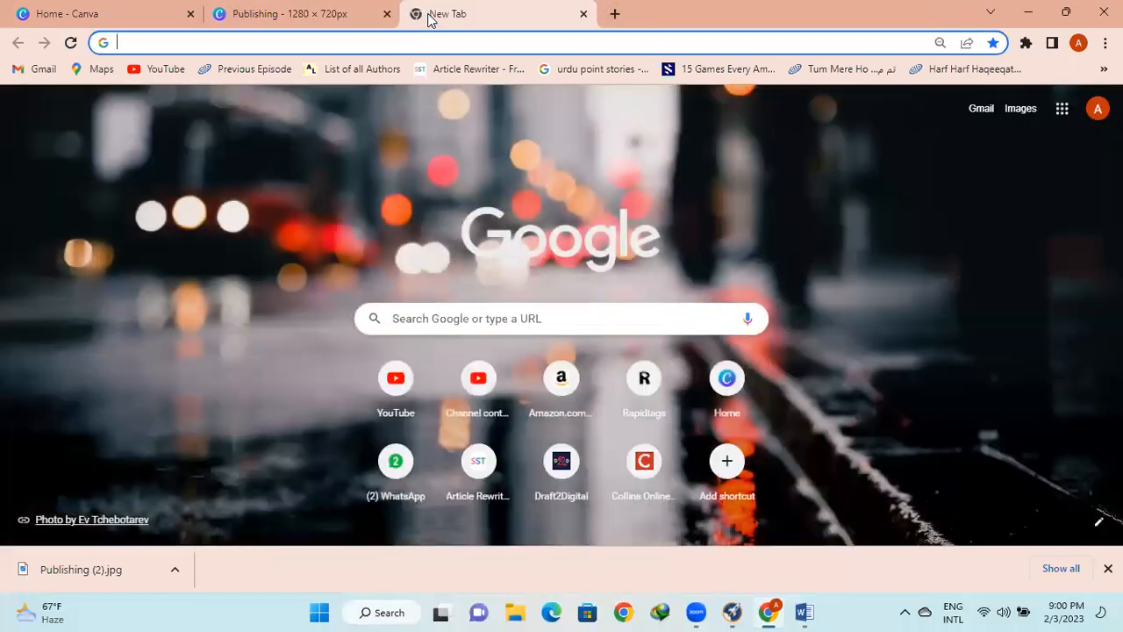
pyautogui.write('KWT')
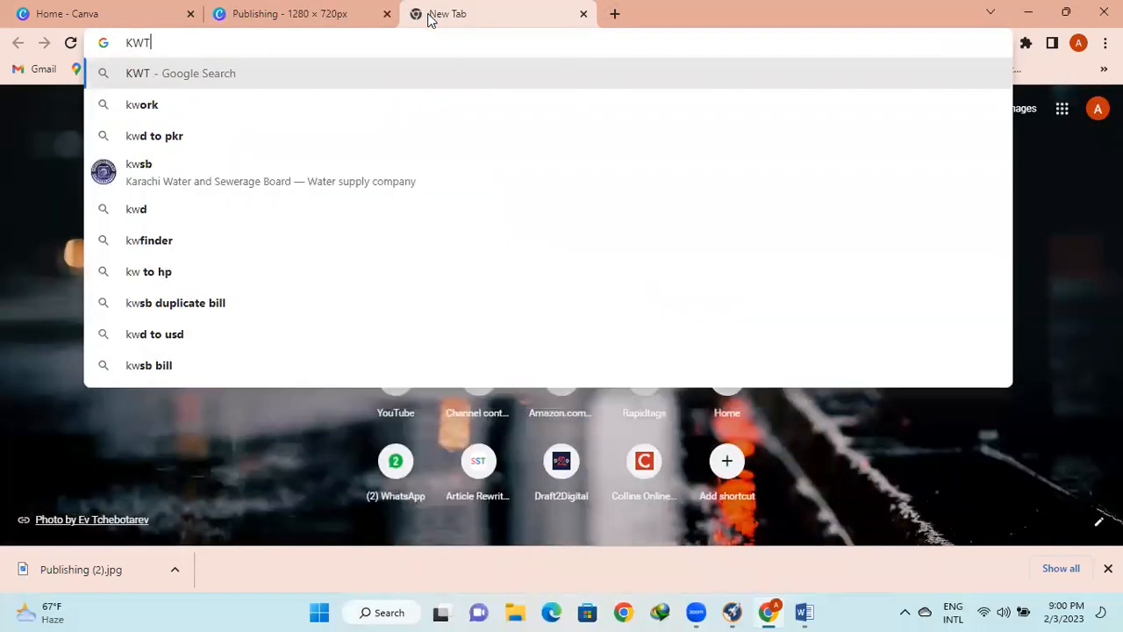
pyautogui.write(' IN ')
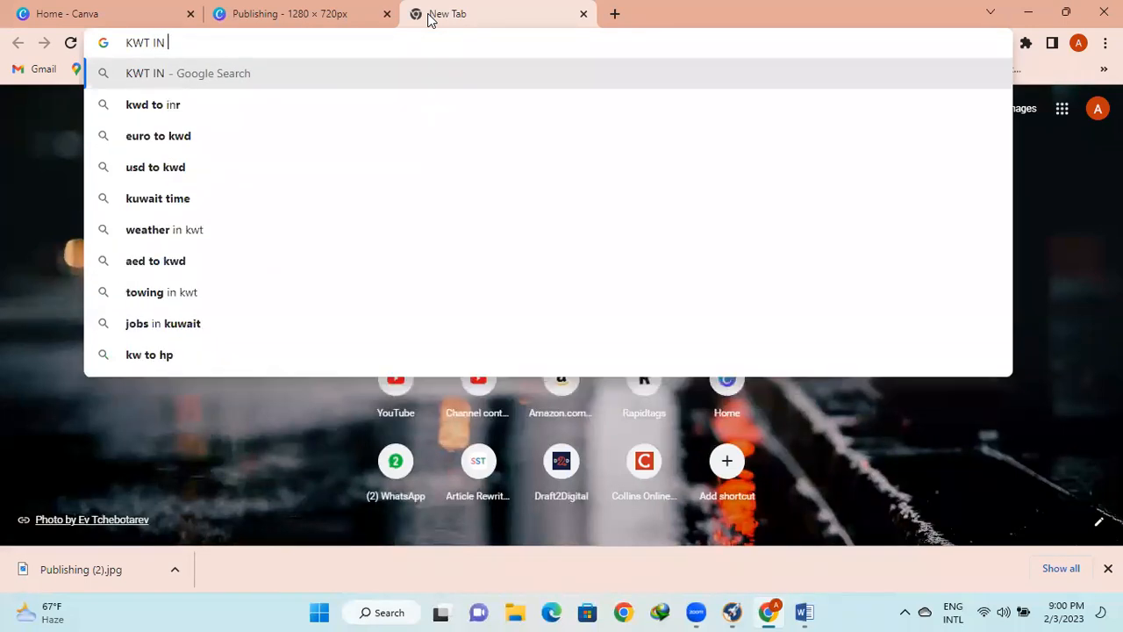
pyautogui.write('PUBLI')
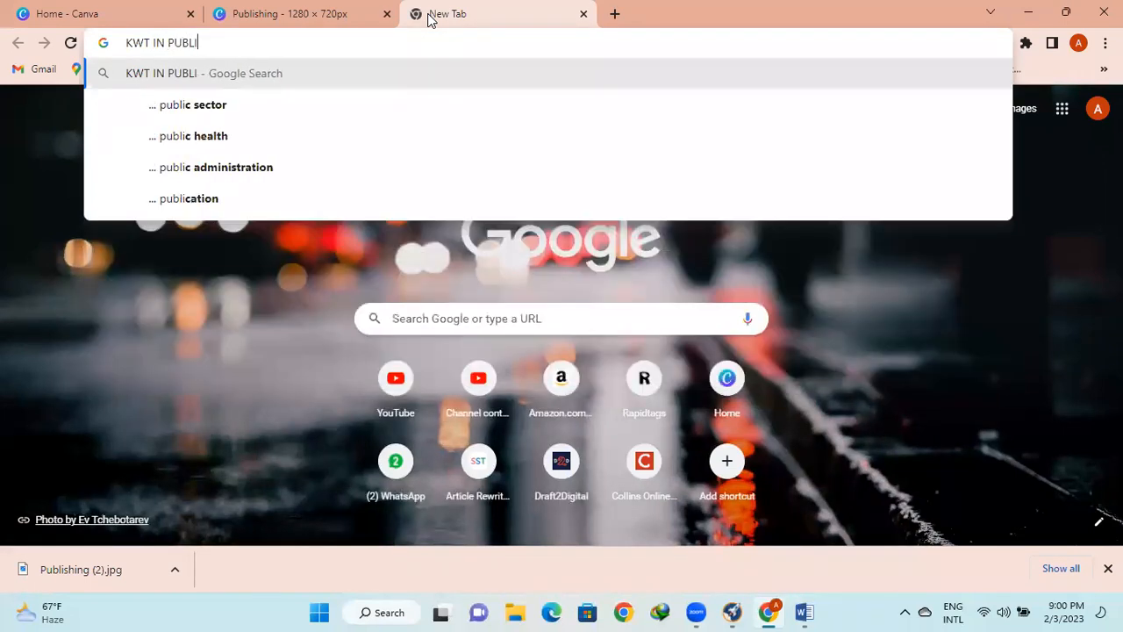
pyautogui.write('SHING R')
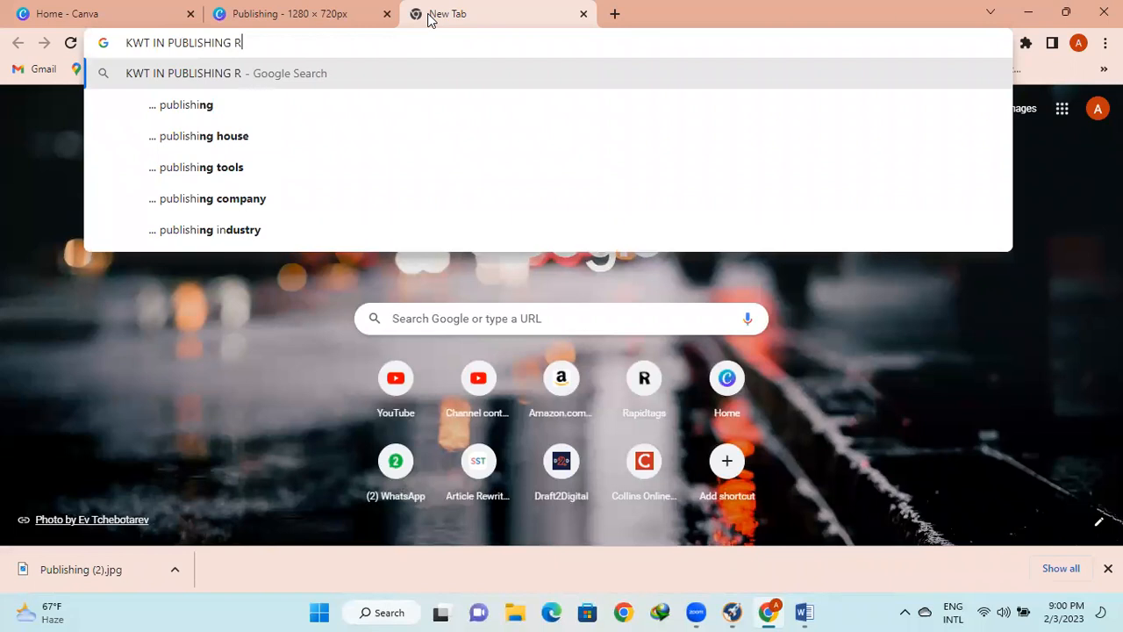
pyautogui.write('OCK')
pyautogui.write('ET')
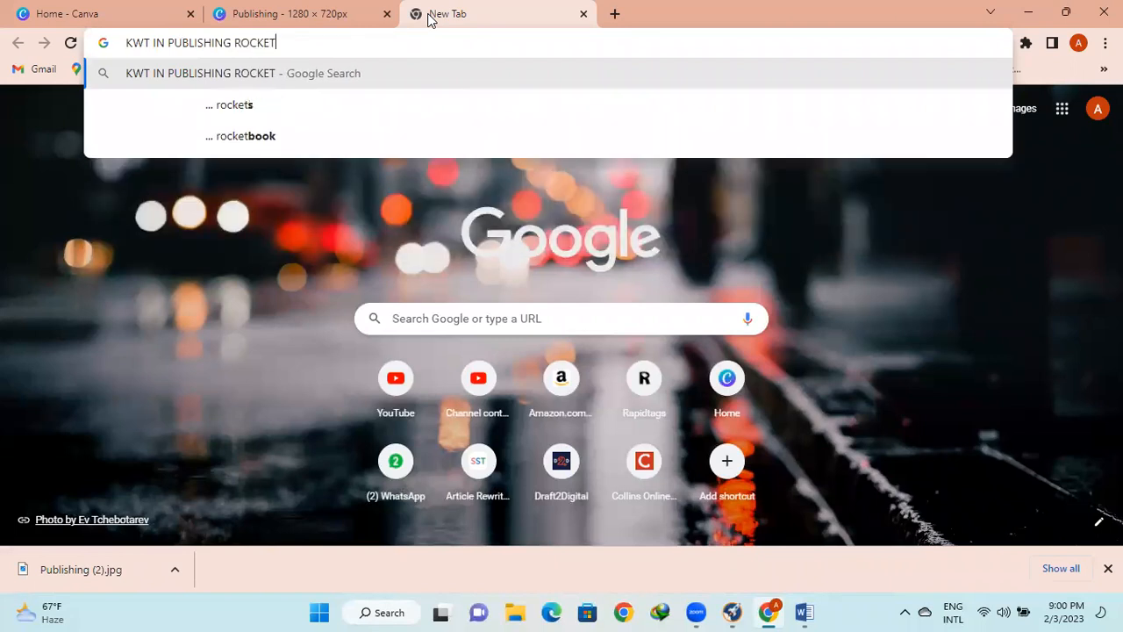
pyautogui.press('Return')
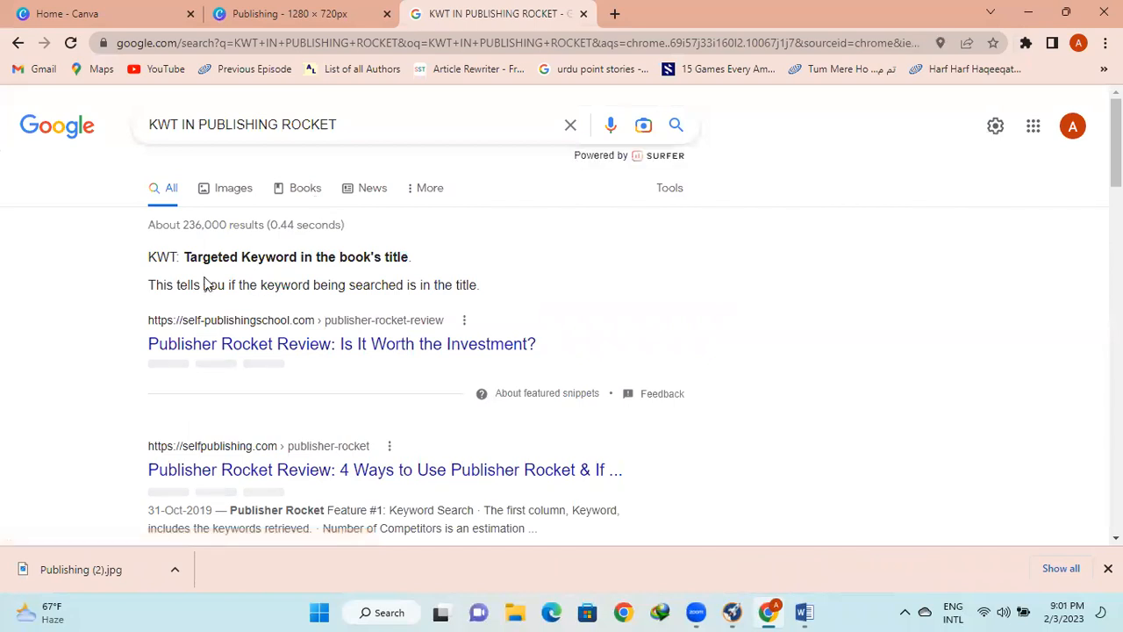
# - Close the Google results, return to Publisher Rocket, and look through the competing yoga books' prices and sales
pyautogui.click(584, 13)
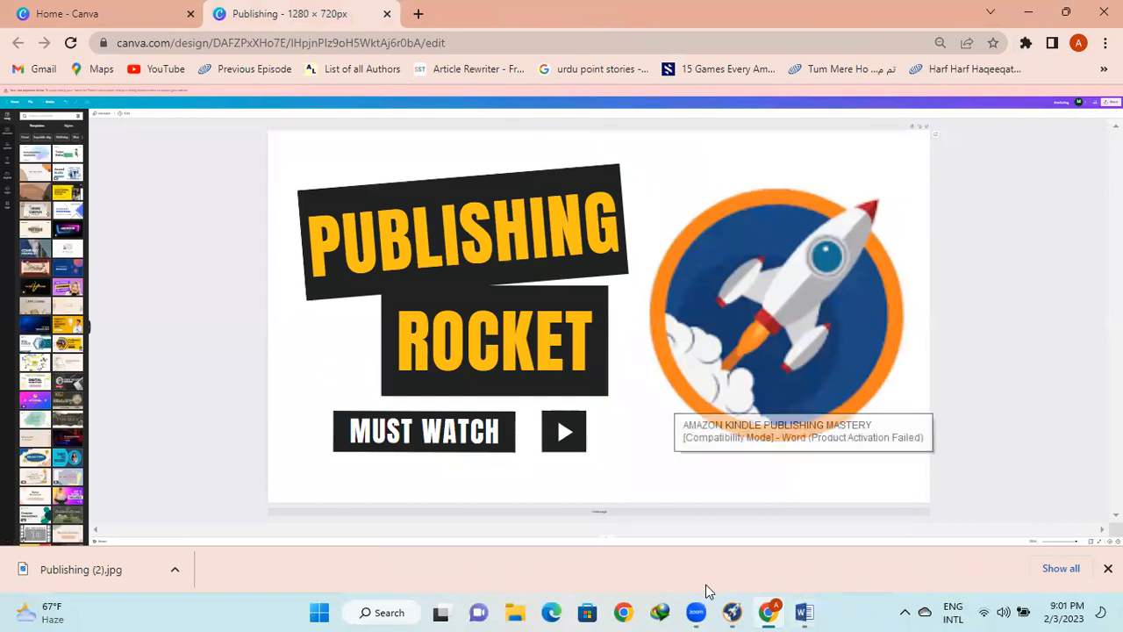
pyautogui.click(750, 612)
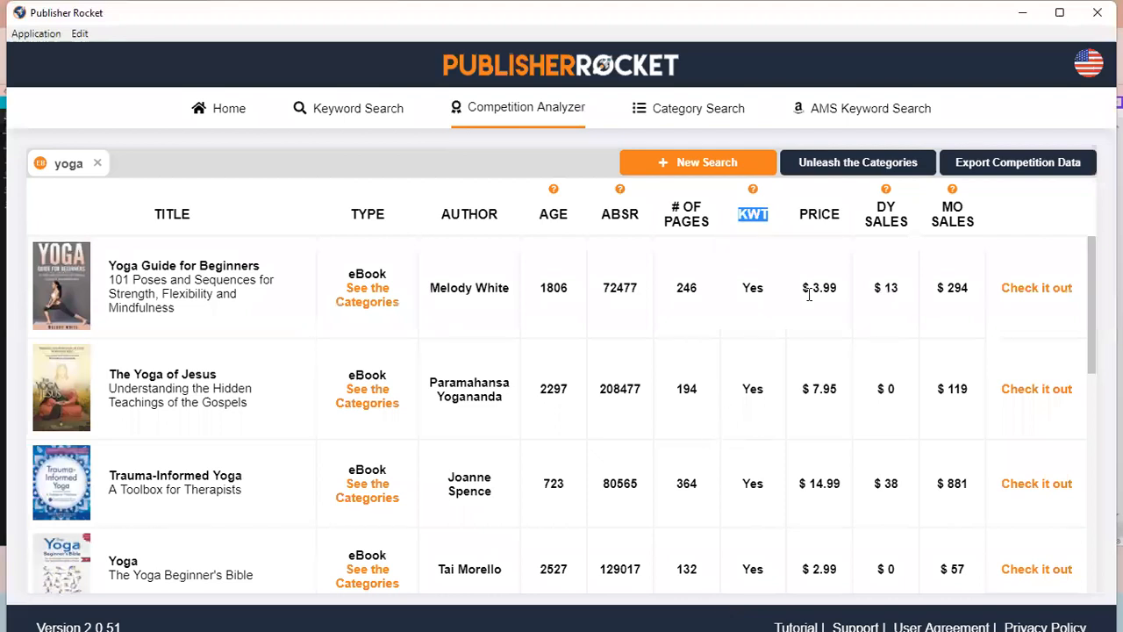
pyautogui.click(1019, 226)
pyautogui.moveTo(1094, 351); pyautogui.dragTo(1070, 434)
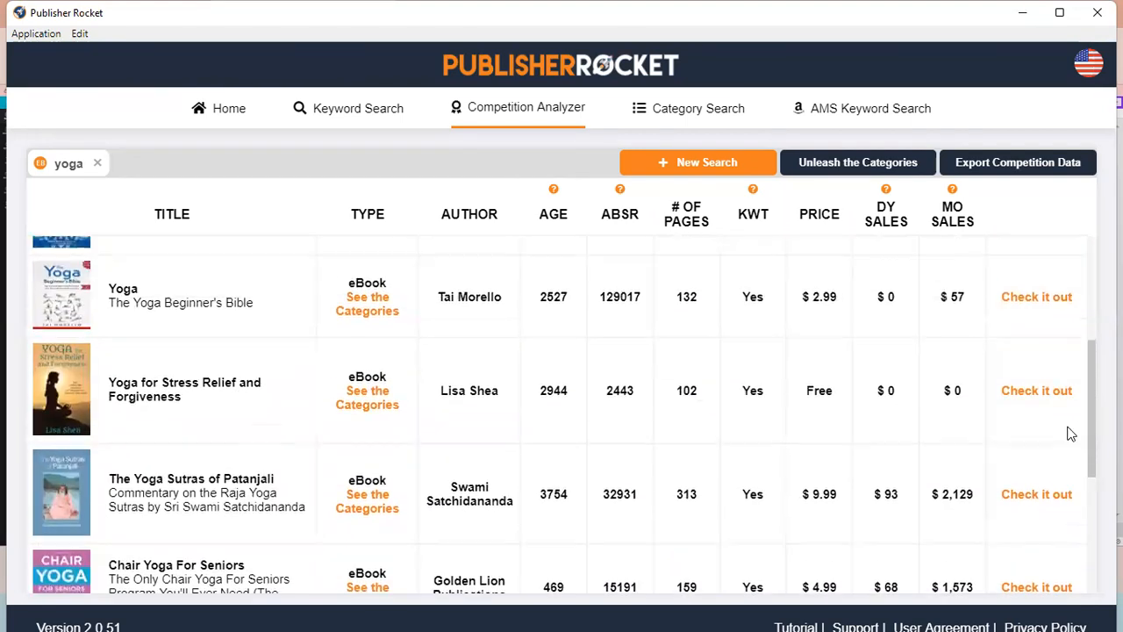
pyautogui.scroll(3, 1072, 389)
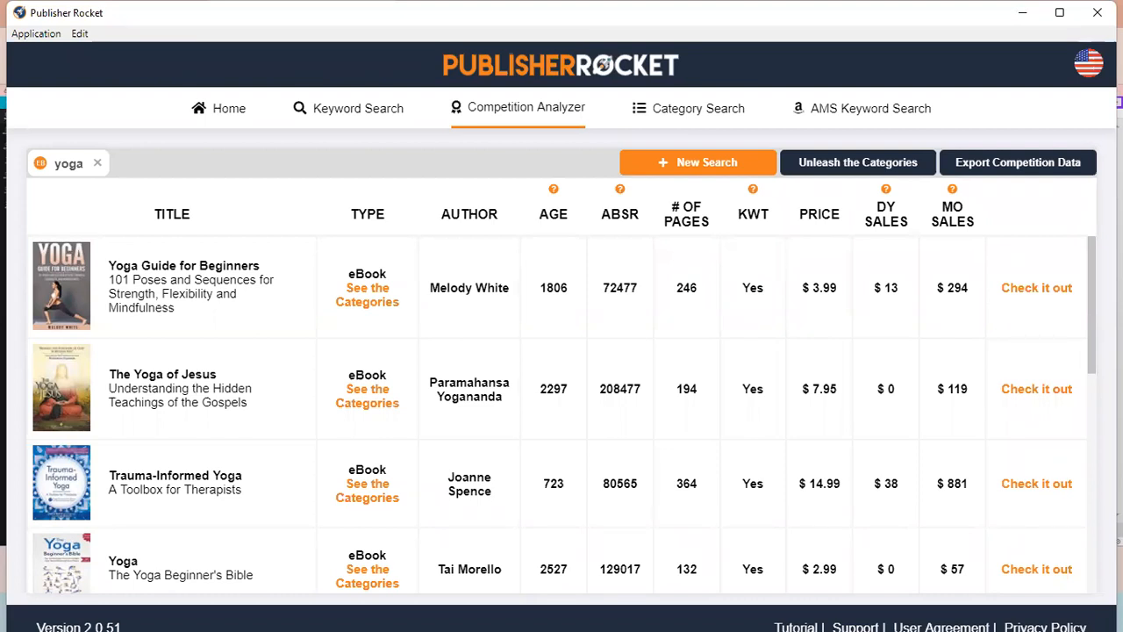
# - View the Category Search page, and back in the yoga competitor analysis compare the ABSR of "Yoga Guide for Beginners" and "Trauma-Informed Yoga"
pyautogui.click(666, 116)
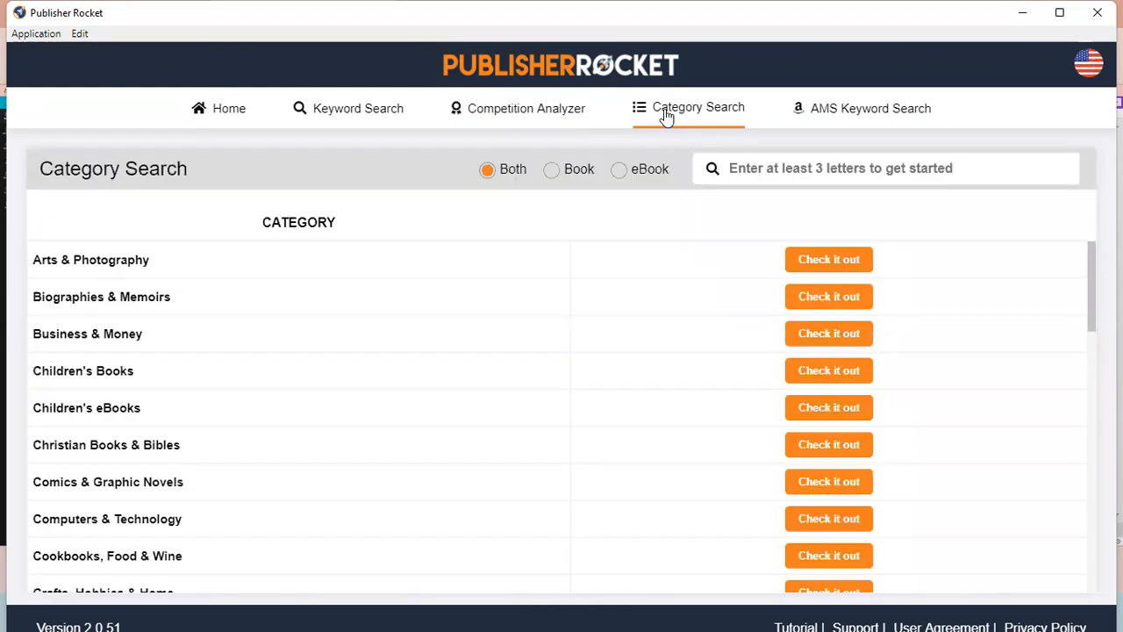
pyautogui.click(548, 114)
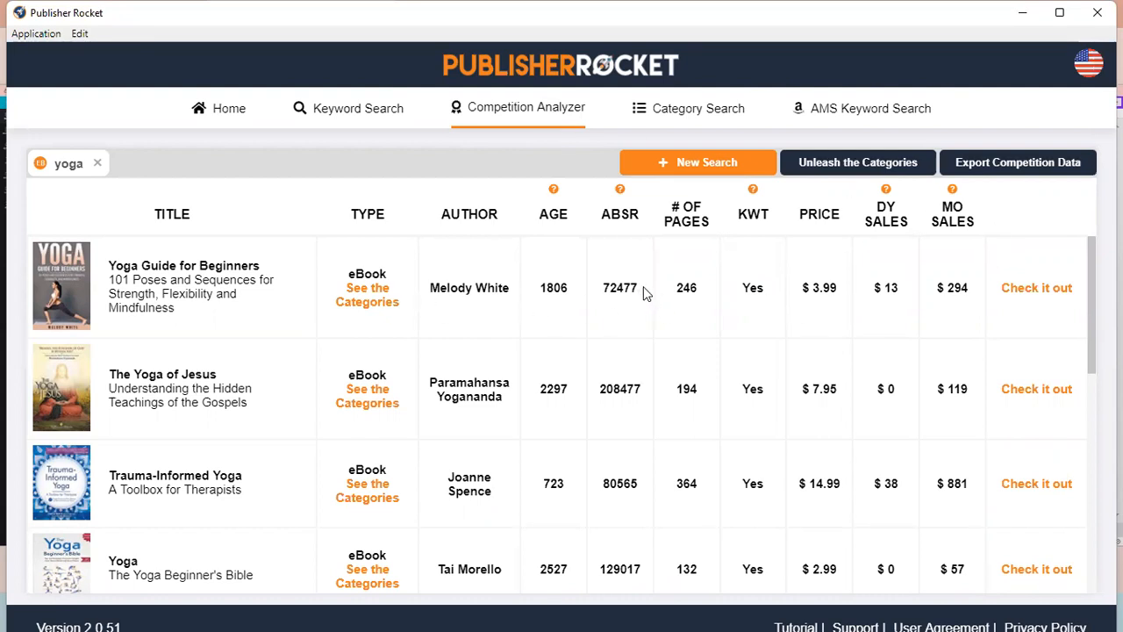
pyautogui.moveTo(639, 290); pyautogui.dragTo(602, 290)
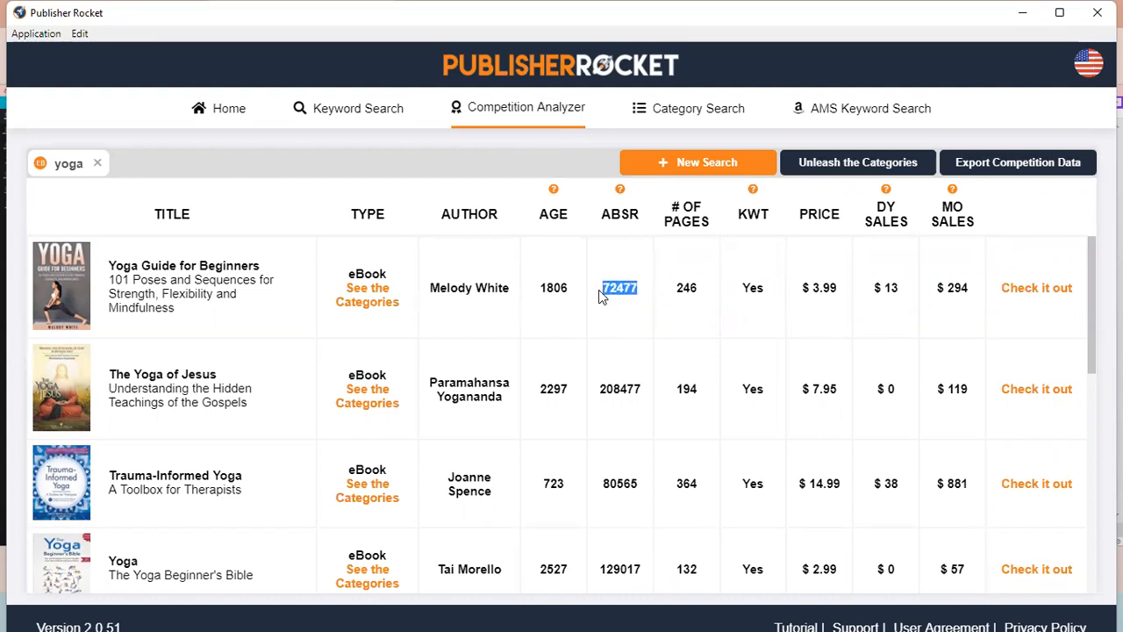
pyautogui.click(635, 292)
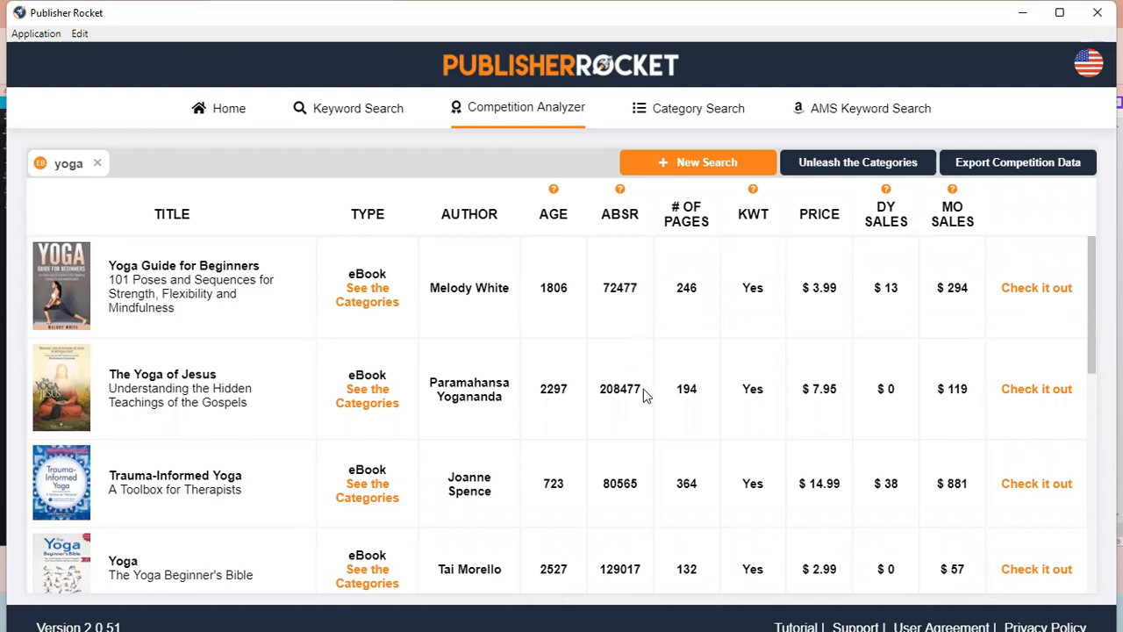
pyautogui.moveTo(647, 488); pyautogui.dragTo(605, 469)
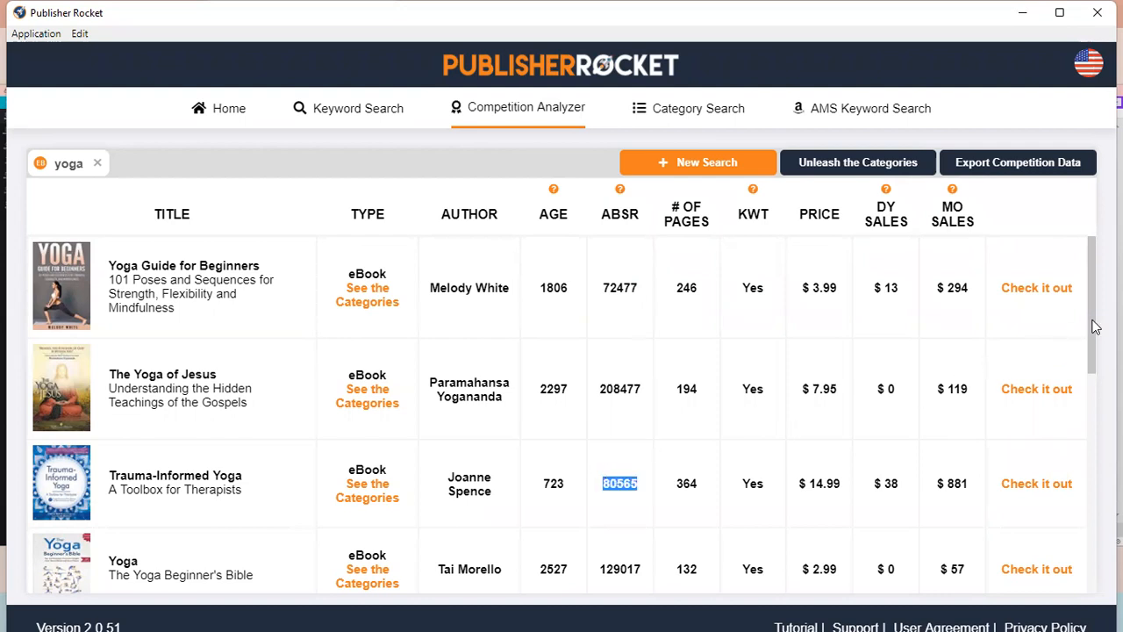
# - Examine the price and ABSR of "Yoga for Stress Relief and Forgiveness" in the competitor list
pyautogui.moveTo(1094, 326); pyautogui.dragTo(1086, 426)
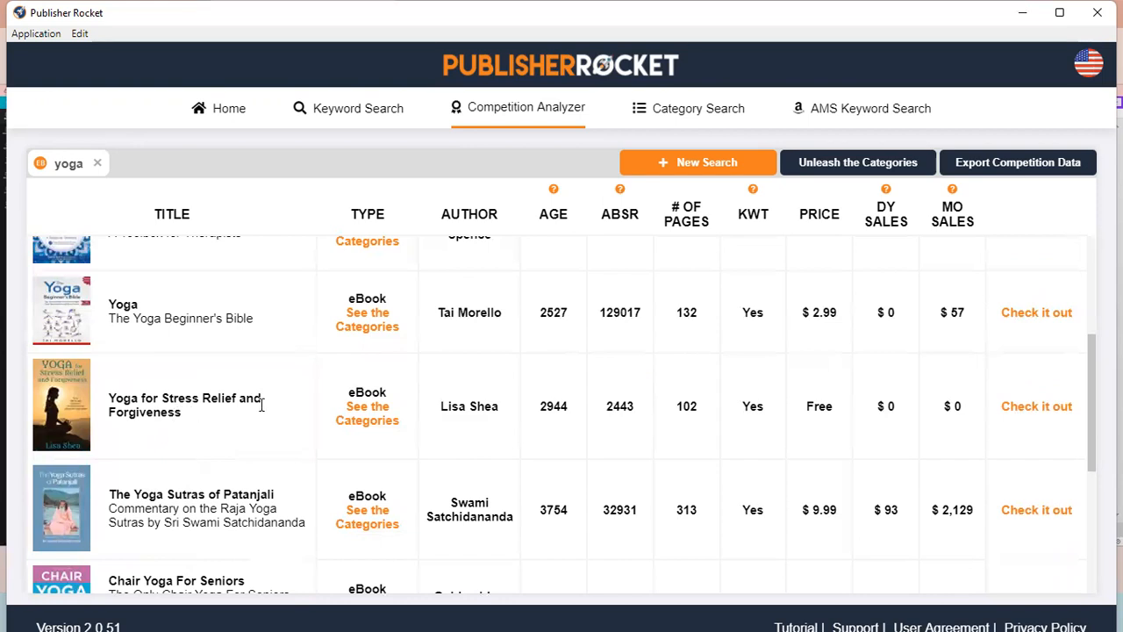
pyautogui.moveTo(91, 449)
pyautogui.doubleClick(808, 414)
pyautogui.click(830, 410)
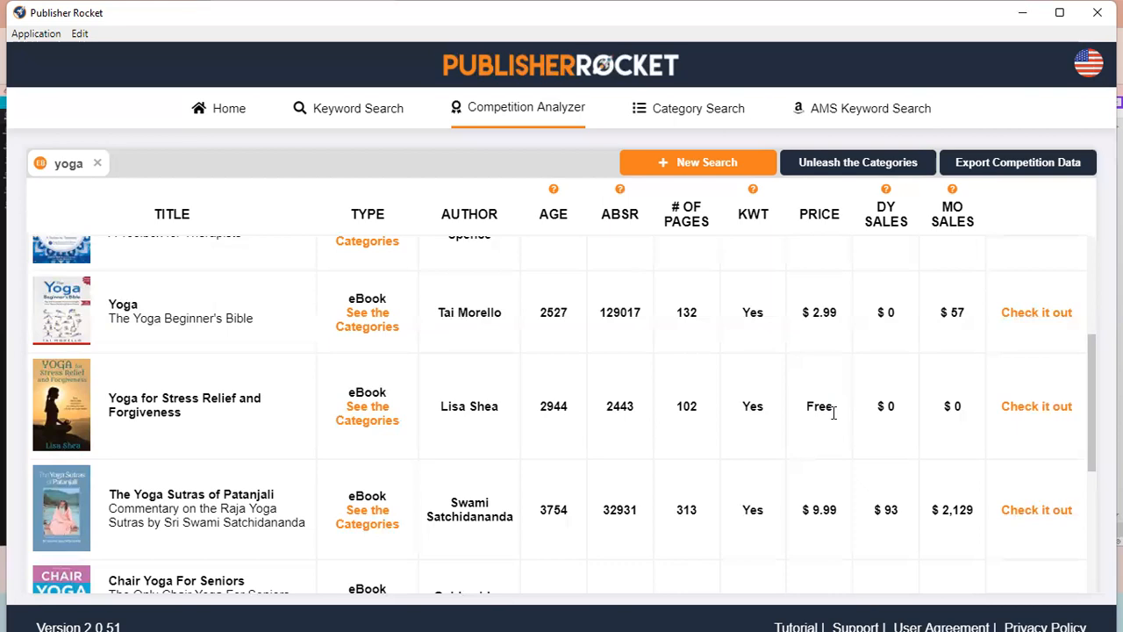
pyautogui.doubleClick(614, 405)
pyautogui.click(837, 417)
# - Check the categories of the competing book "Chair Yoga For Seniors" and close the category details
pyautogui.moveTo(1093, 398); pyautogui.dragTo(1089, 458)
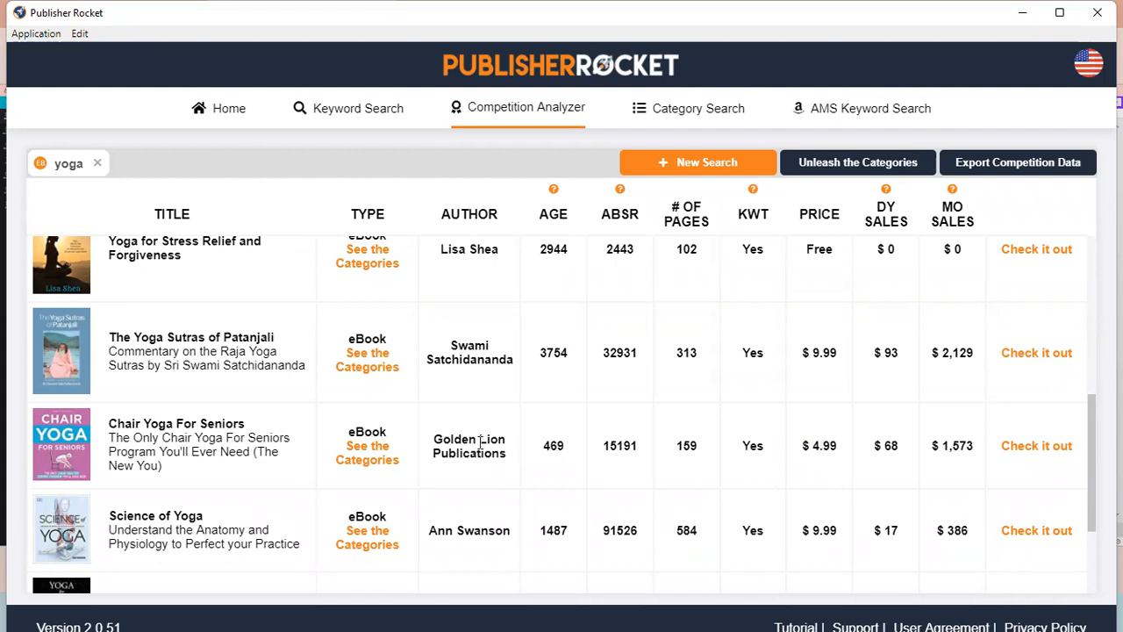
pyautogui.click(382, 469)
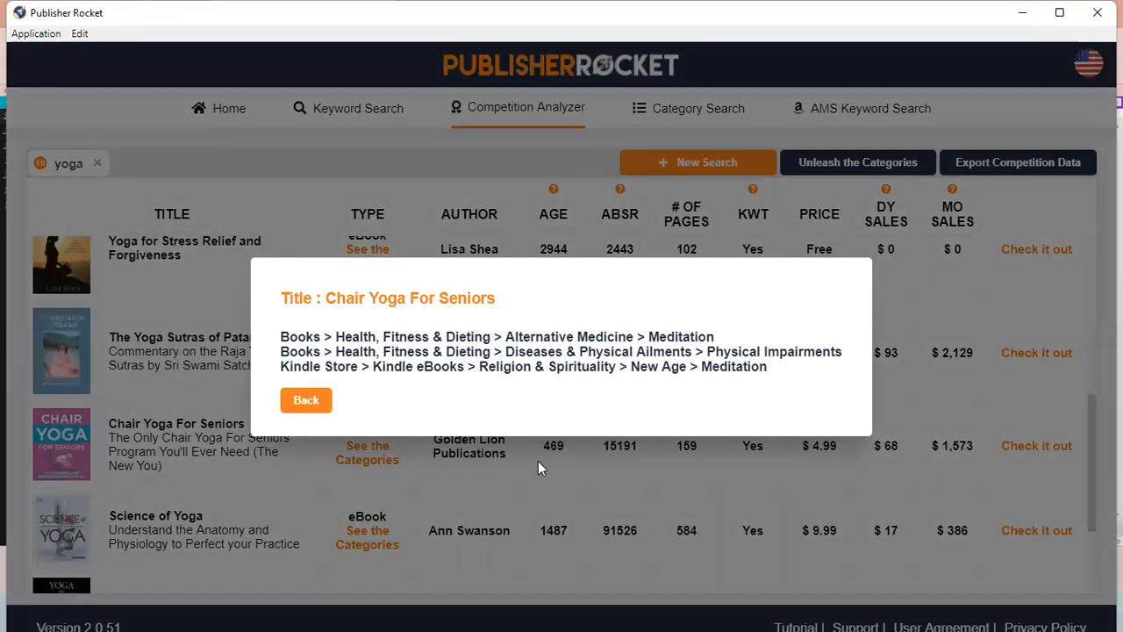
pyautogui.click(317, 408)
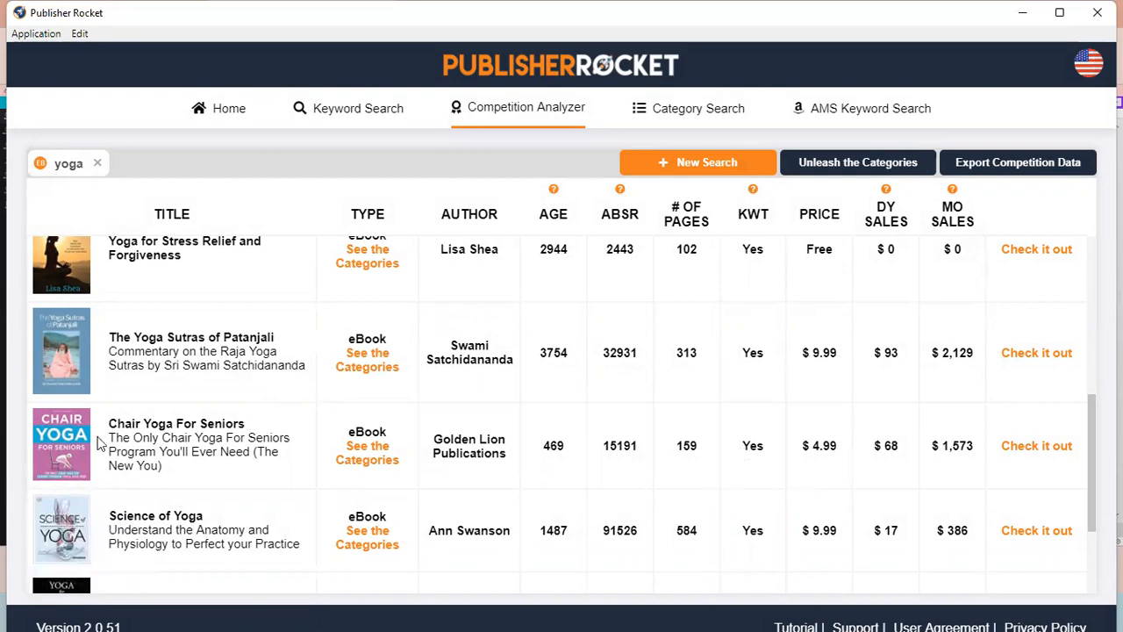
# - Open the Amazon page of "Chair Yoga For Seniors", check its sales rank, and go to its customer reviews
pyautogui.click(1036, 445)
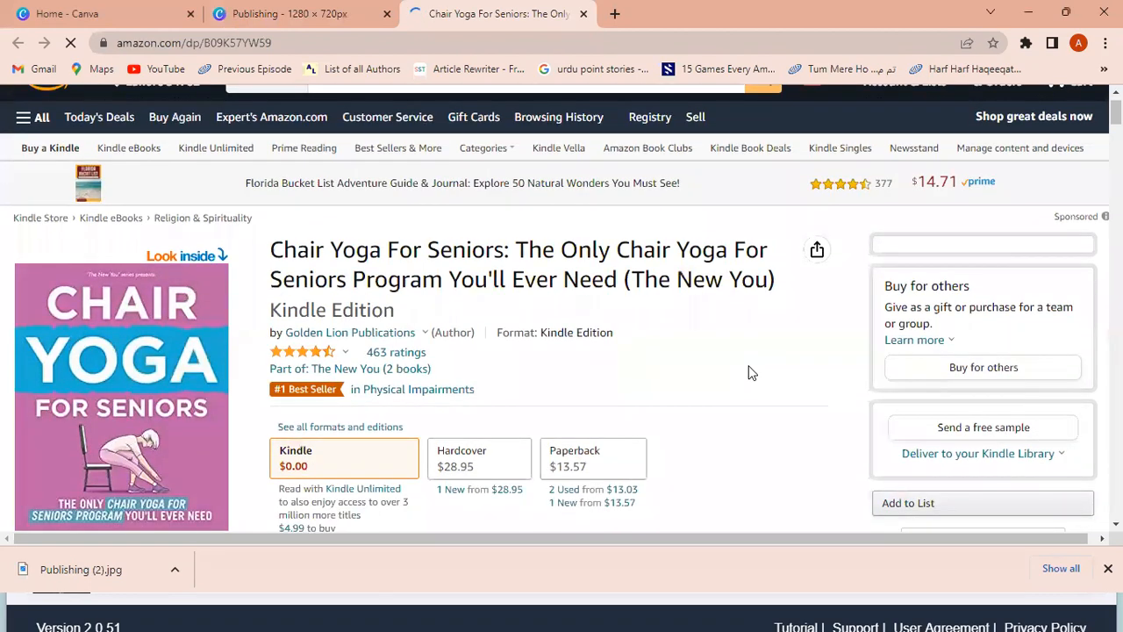
pyautogui.scroll(-2, 749, 373)
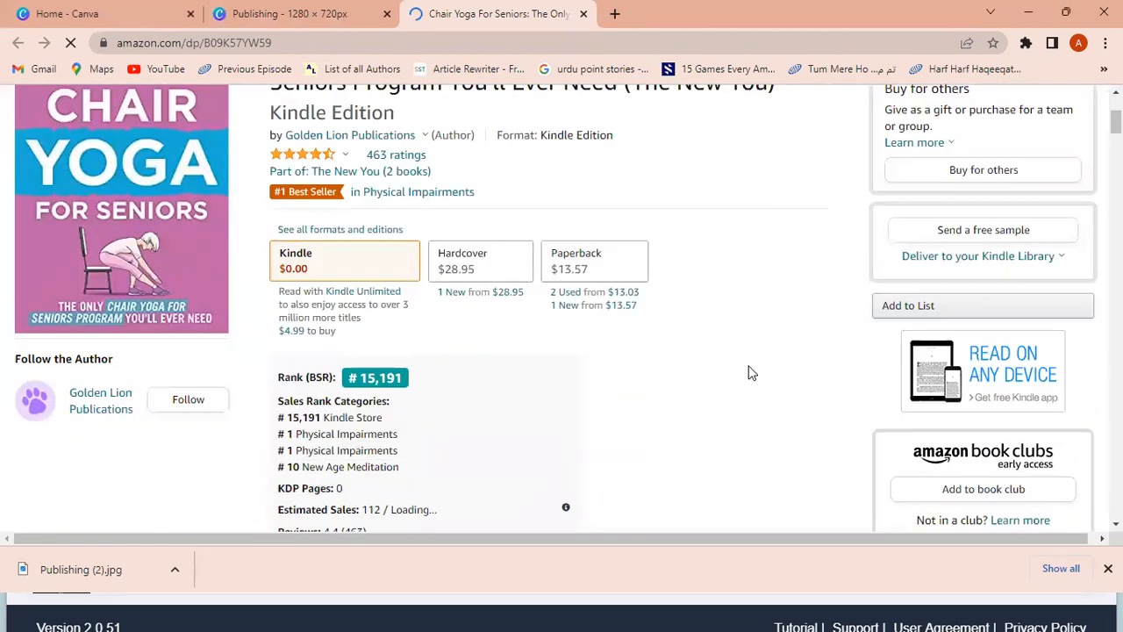
pyautogui.click(394, 158)
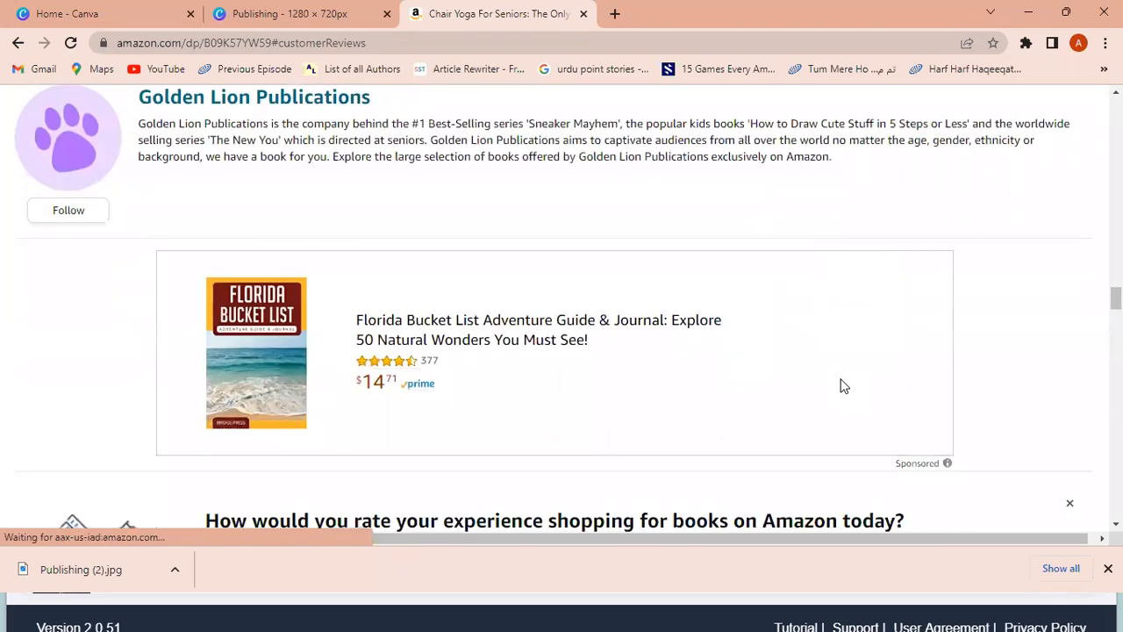
# - Read through the customer reviews of "Chair Yoga For Seniors", close its Amazon page and return to the Publisher Rocket competitor list
pyautogui.scroll(-7, 842, 386)
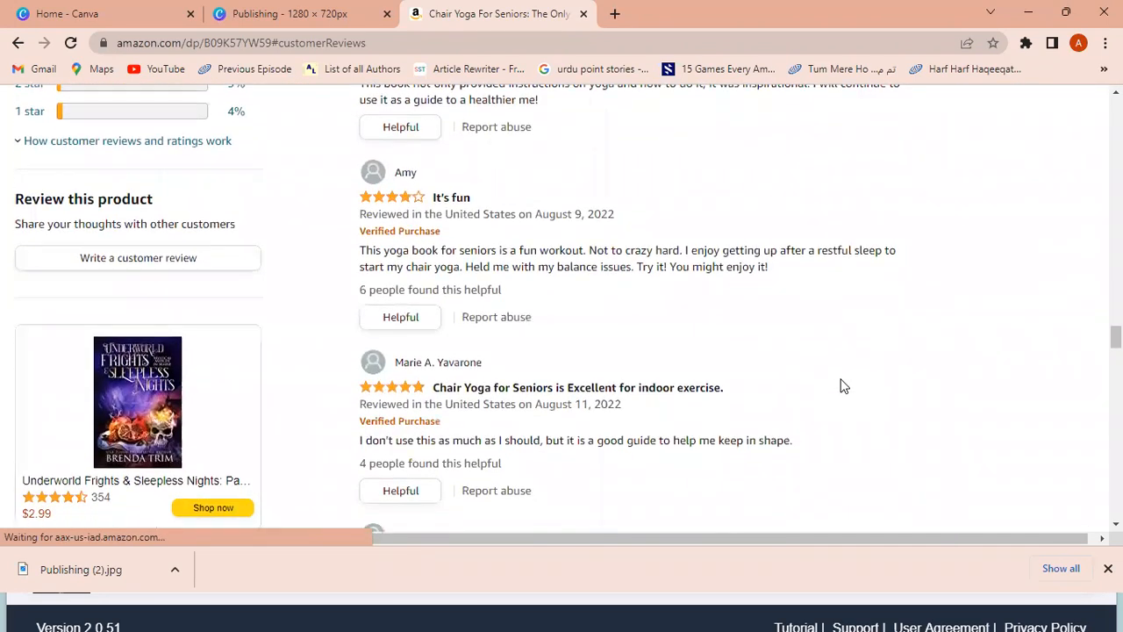
pyautogui.scroll(-9, 842, 386)
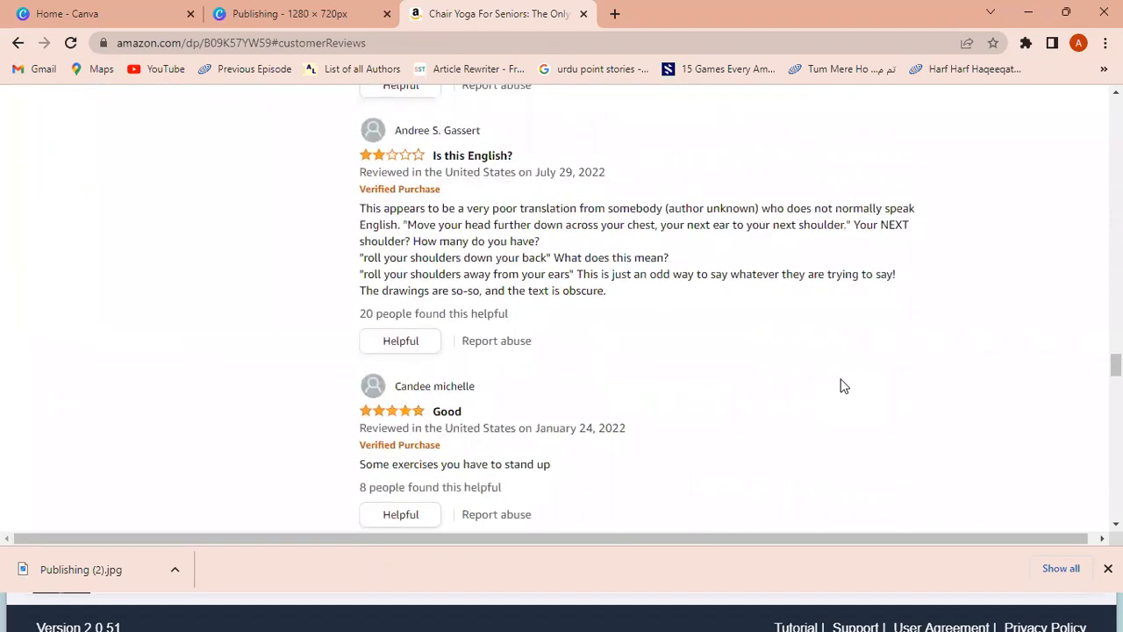
pyautogui.scroll(-6, 842, 386)
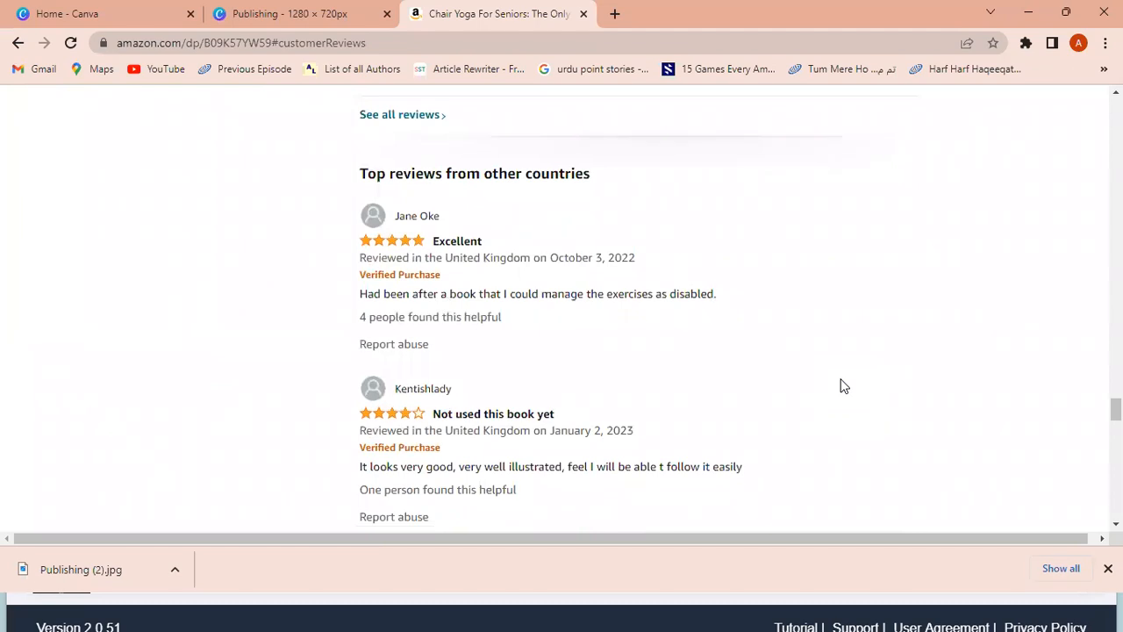
pyautogui.click(584, 15)
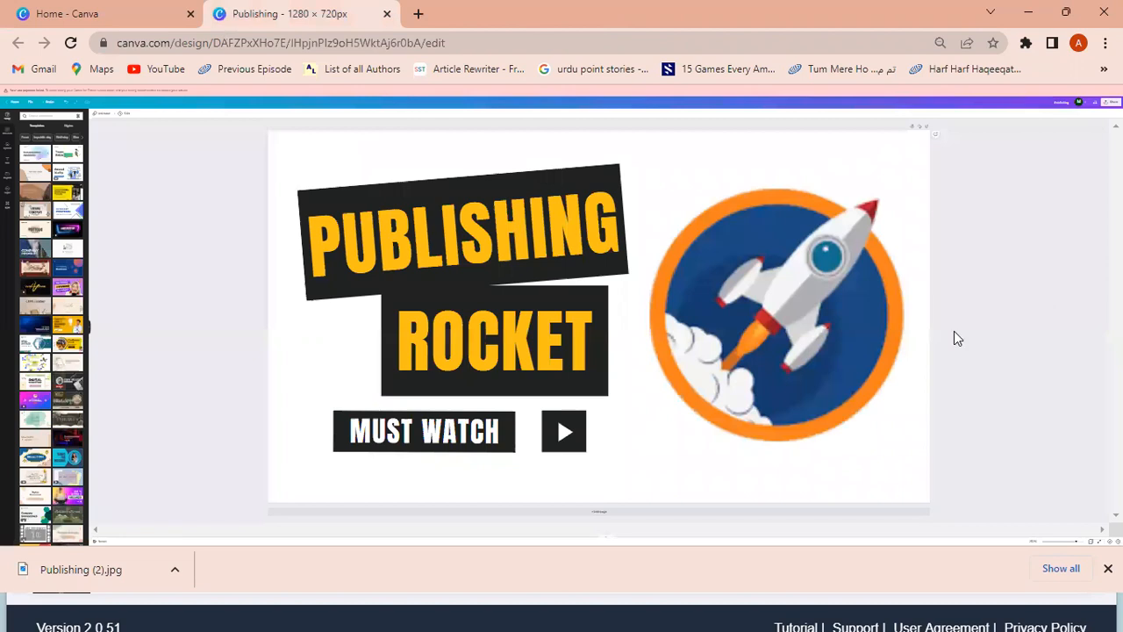
pyautogui.click(1028, 12)
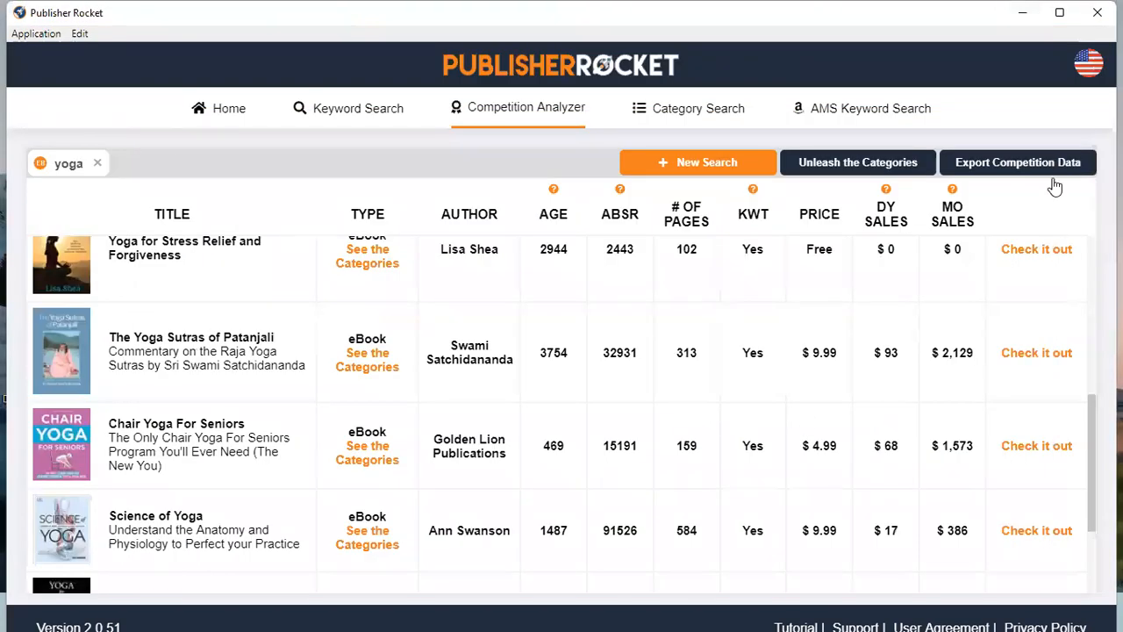
# - In Category Search, view the Book categories, switch the filter to eBook and open the Children's eBooks category
pyautogui.click(667, 114)
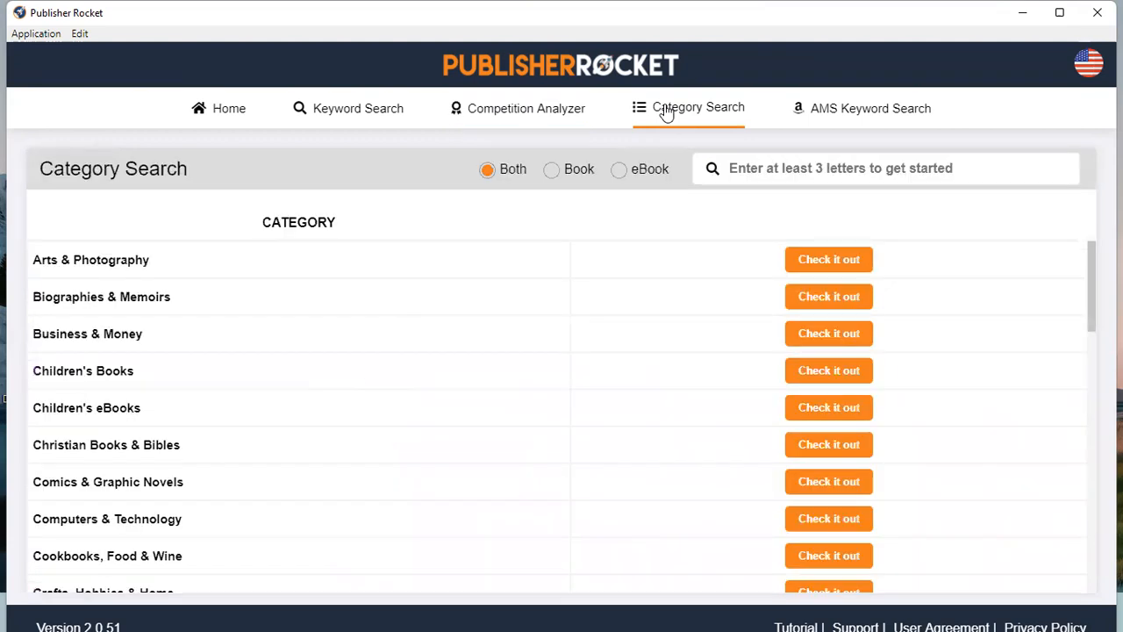
pyautogui.click(551, 172)
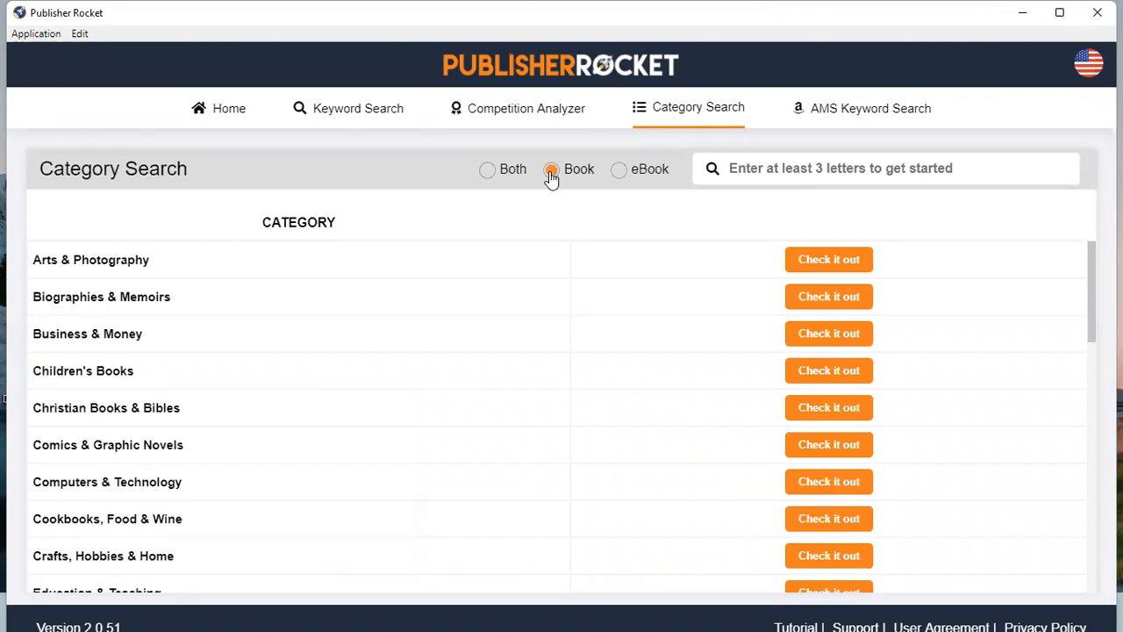
pyautogui.click(619, 170)
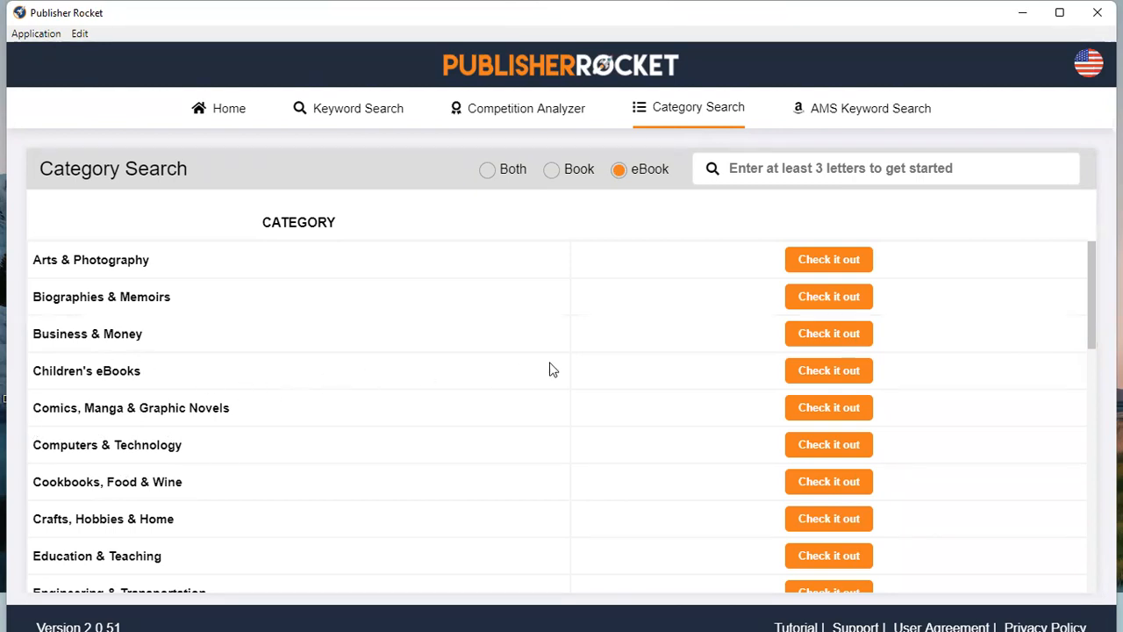
pyautogui.click(829, 373)
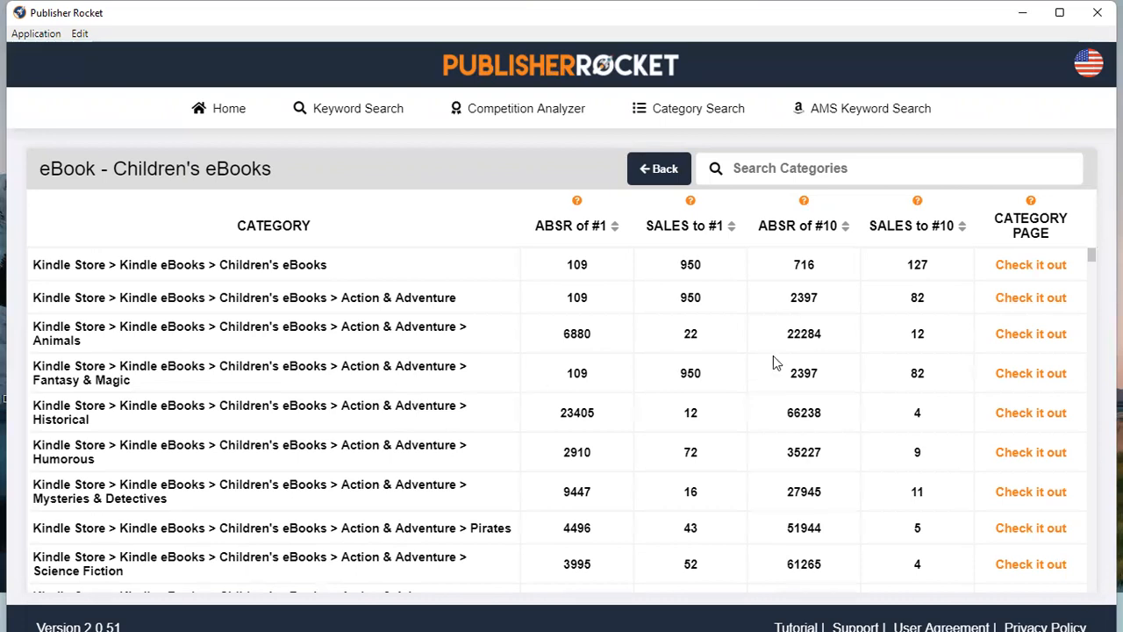
# - Examine the Children's eBooks subcategories with their ABSR and sales needed for the #1 and #10 positions
pyautogui.click(1092, 294)
pyautogui.scroll(-4, 1092, 303)
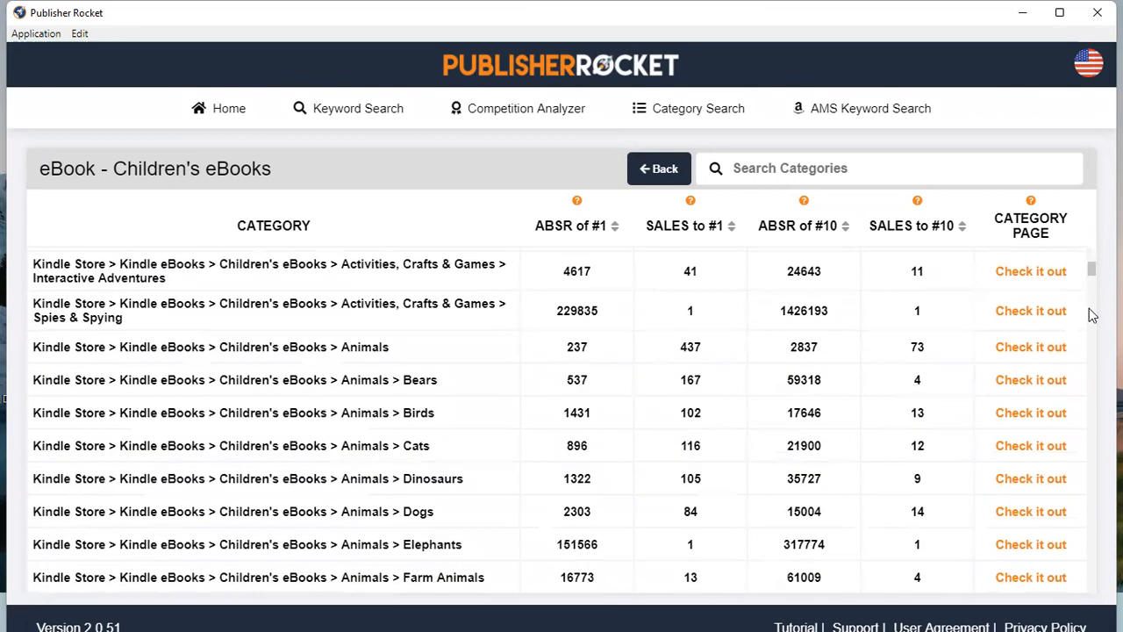
pyautogui.scroll(-4, 1092, 314)
pyautogui.scroll(-15, 1091, 316)
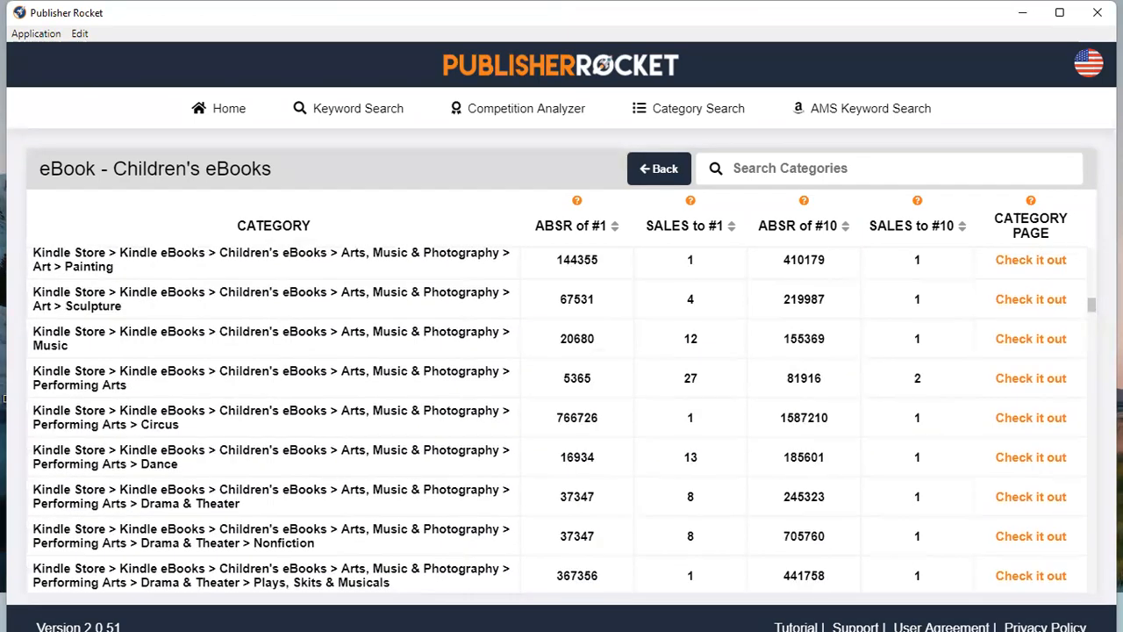
pyautogui.scroll(-8, 1091, 316)
pyautogui.scroll(-10, 1092, 316)
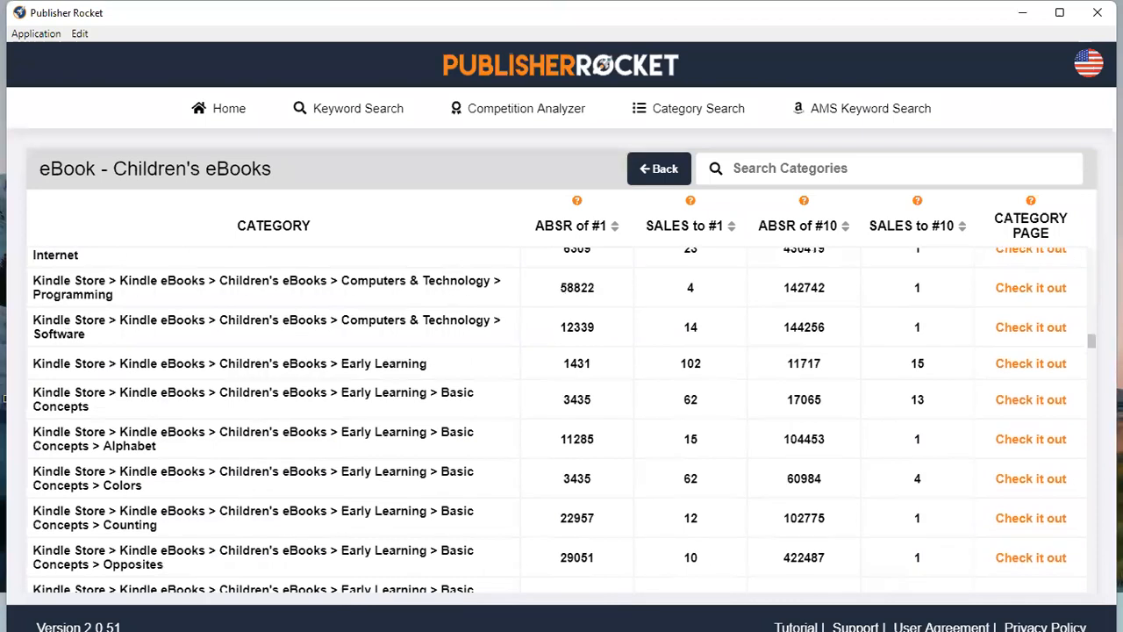
pyautogui.scroll(-5, 1095, 397)
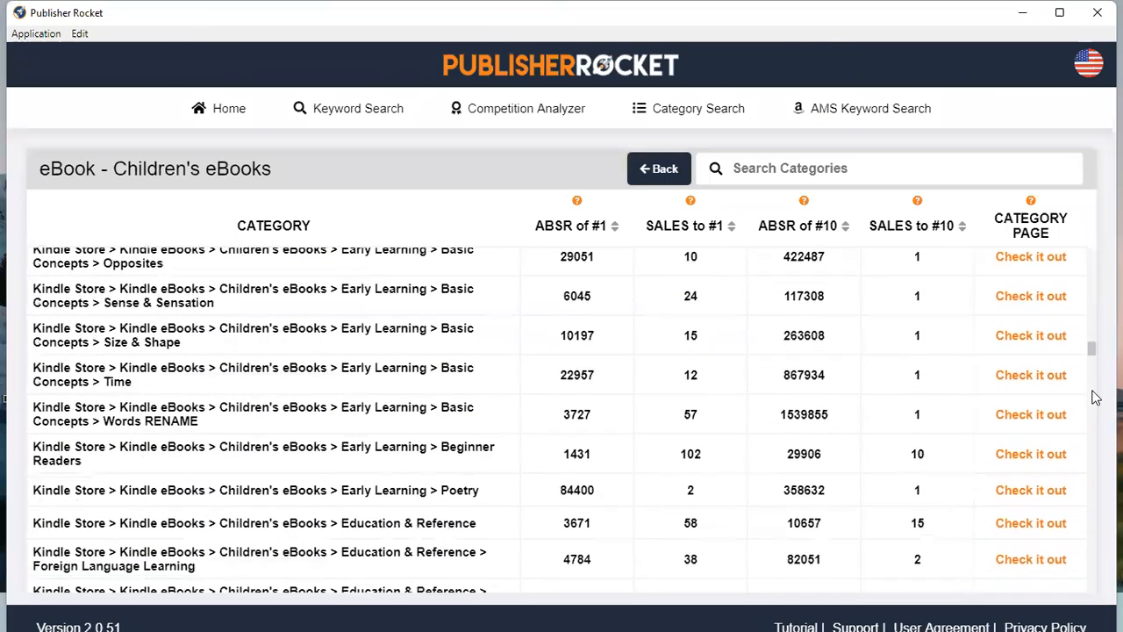
pyautogui.scroll(-8, 1095, 397)
pyautogui.scroll(-12, 1095, 398)
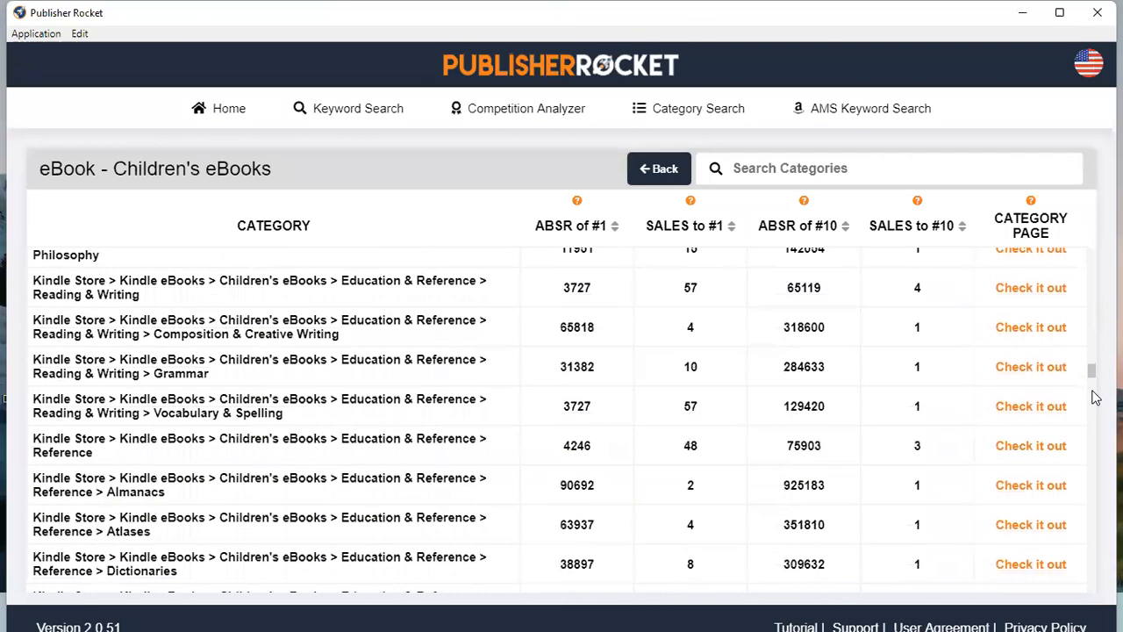
pyautogui.scroll(-10, 1095, 398)
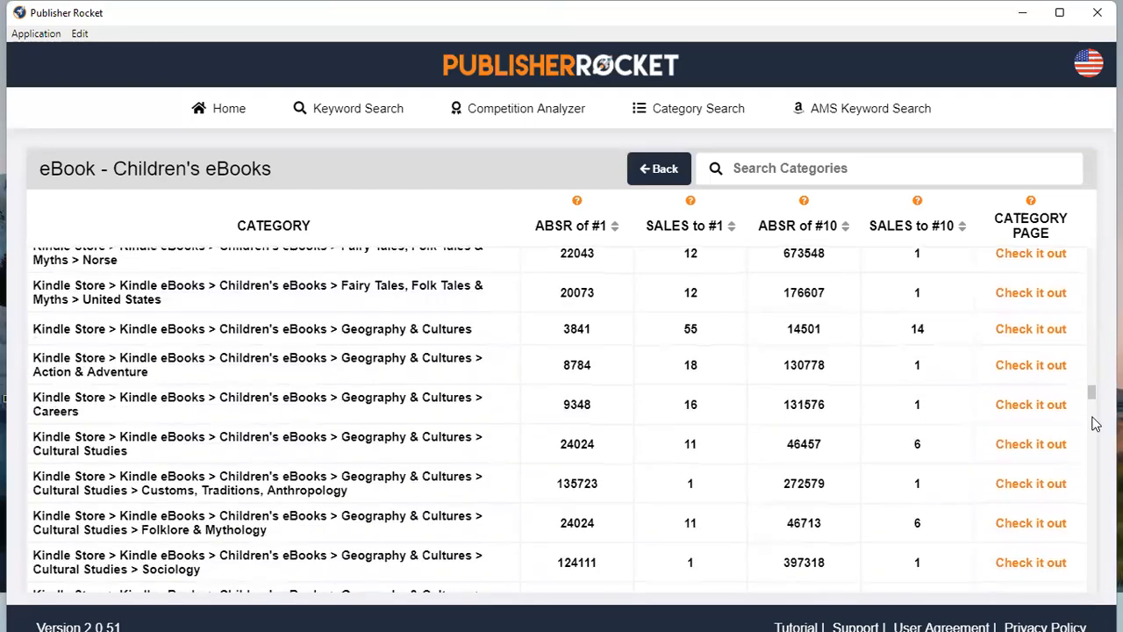
pyautogui.scroll(-10, 1094, 453)
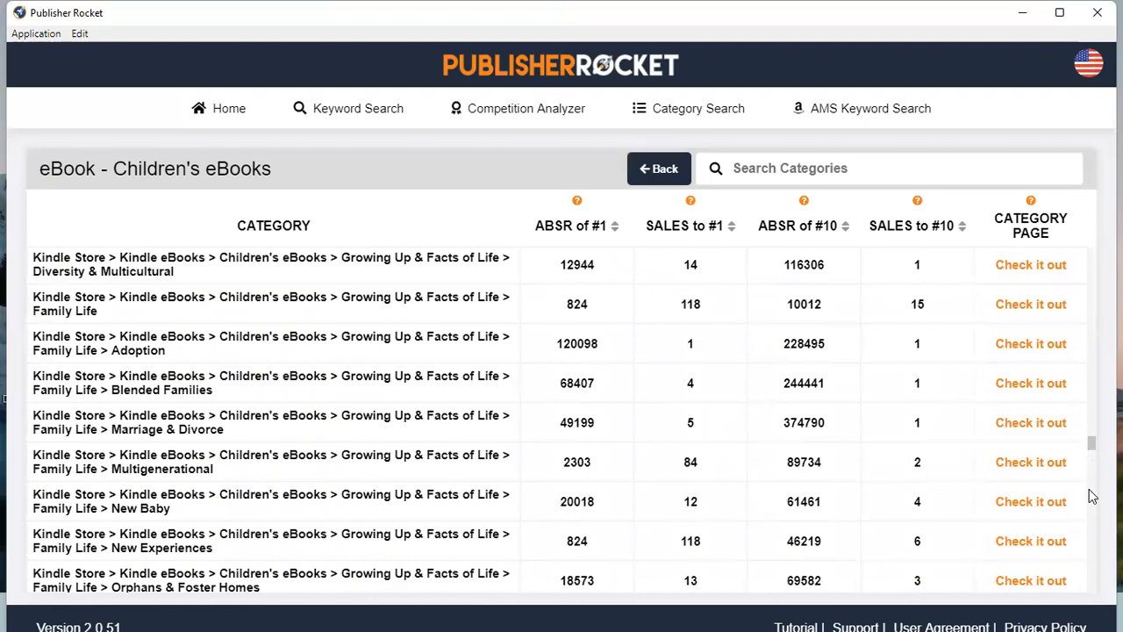
pyautogui.scroll(-15, 1094, 501)
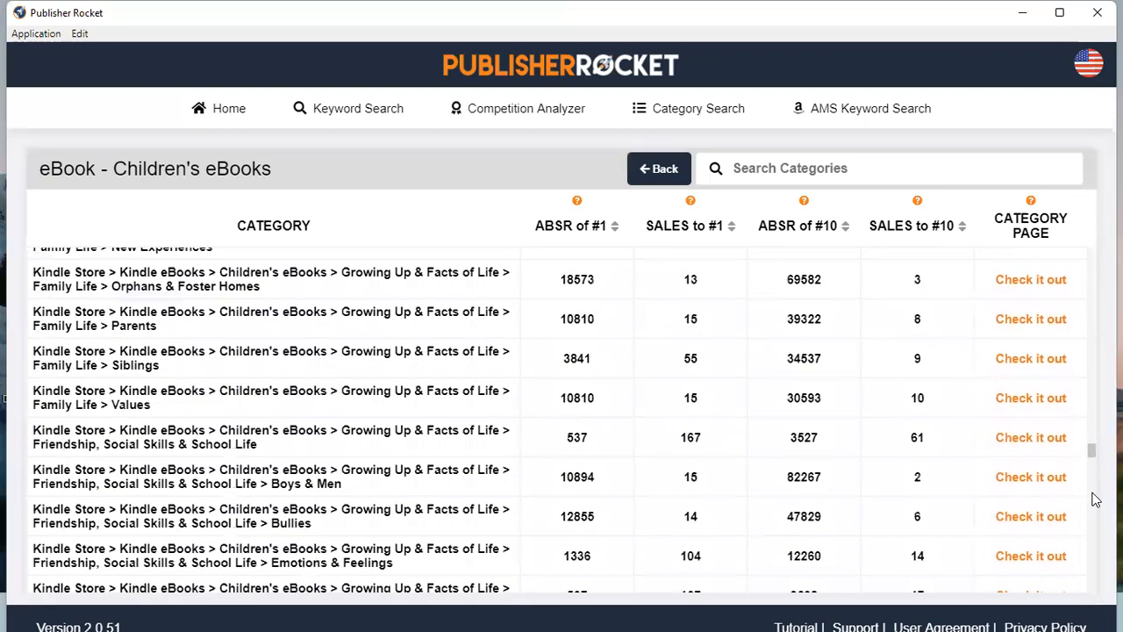
pyautogui.scroll(-15, 1095, 500)
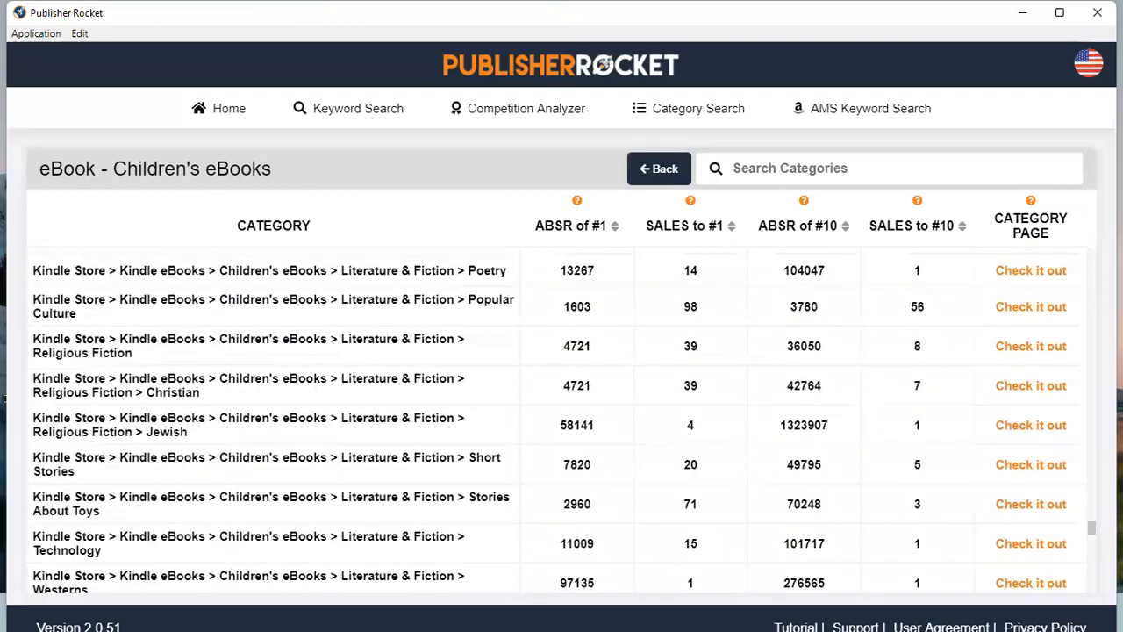
pyautogui.scroll(10, 561, 421)
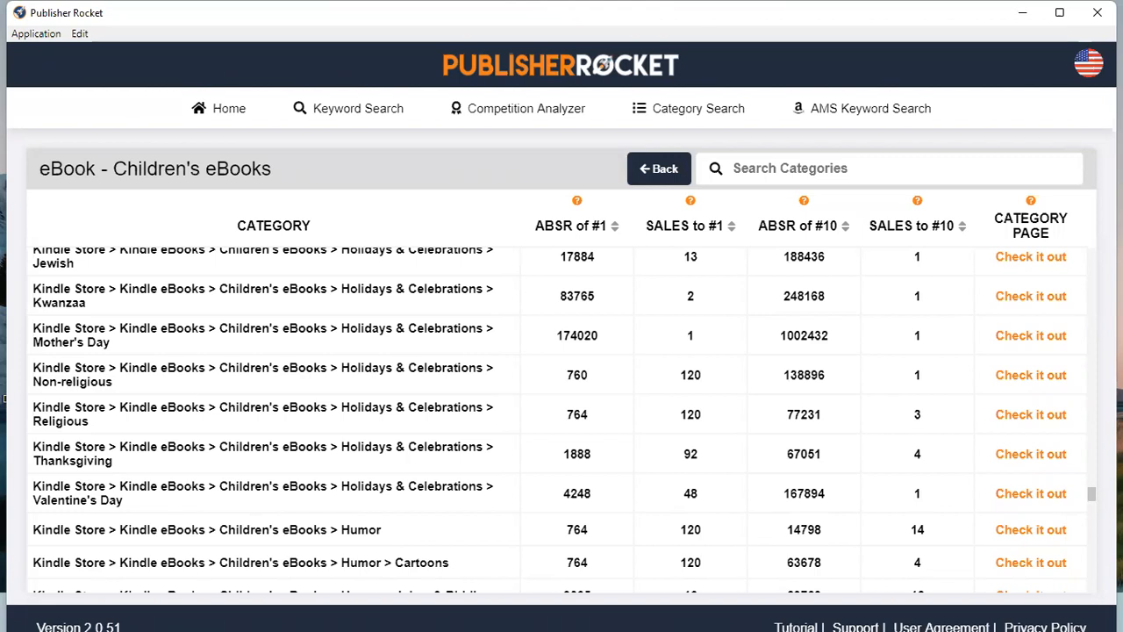
# - Run an AMS Keyword Search for the eBook keyword "yoga" and look through the resulting titles, authors and ASINs
pyautogui.click(865, 112)
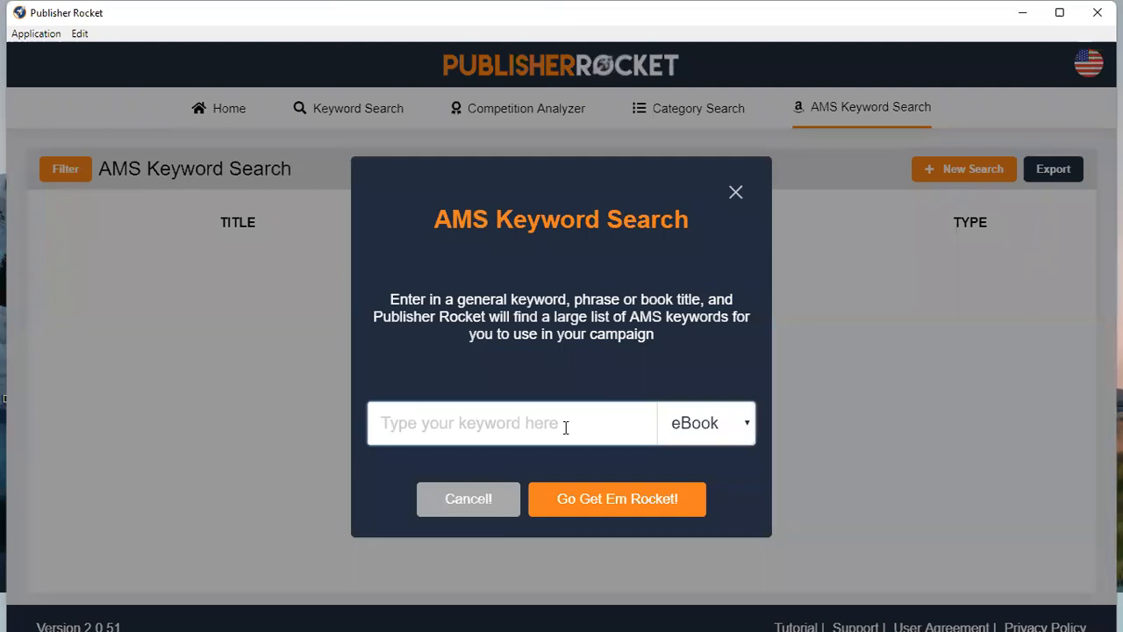
pyautogui.write('yoga')
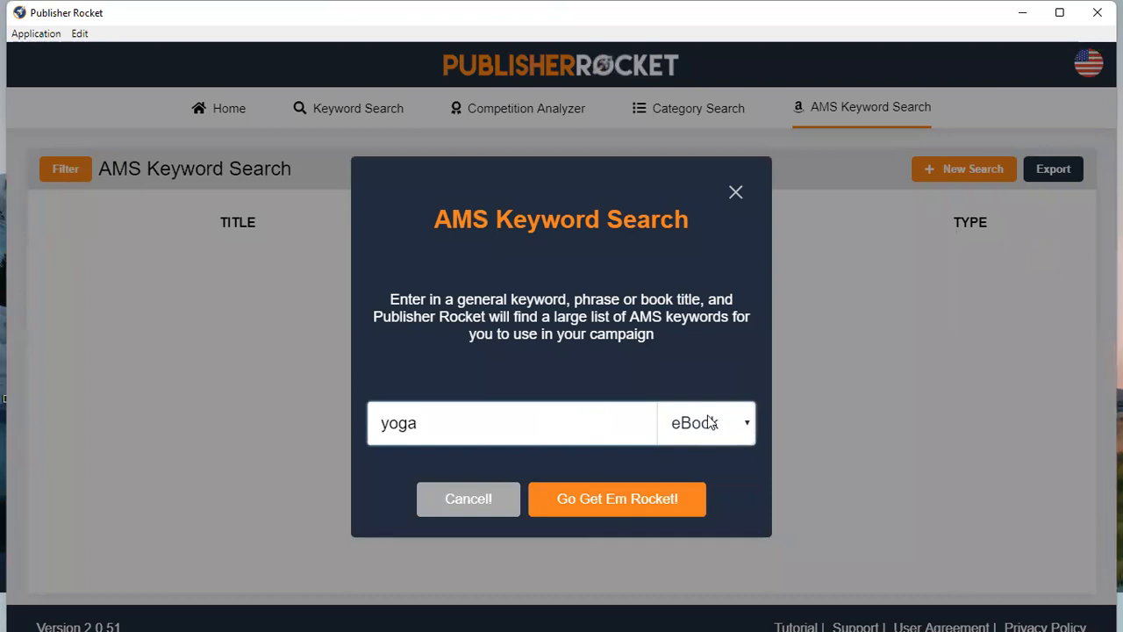
pyautogui.click(644, 505)
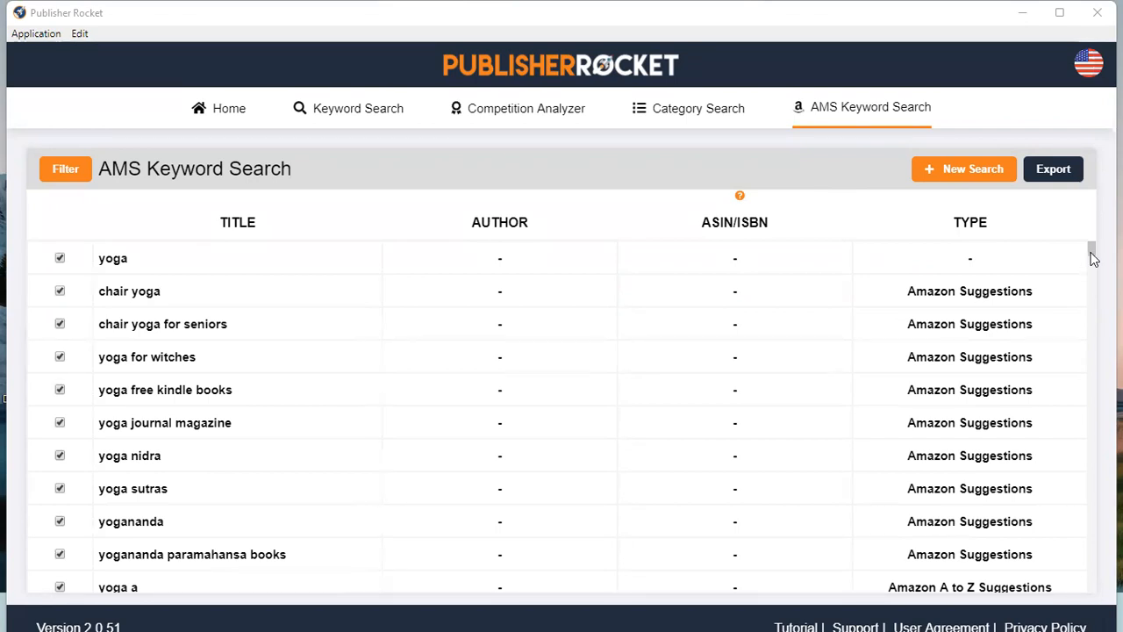
pyautogui.moveTo(1093, 257); pyautogui.dragTo(1093, 546)
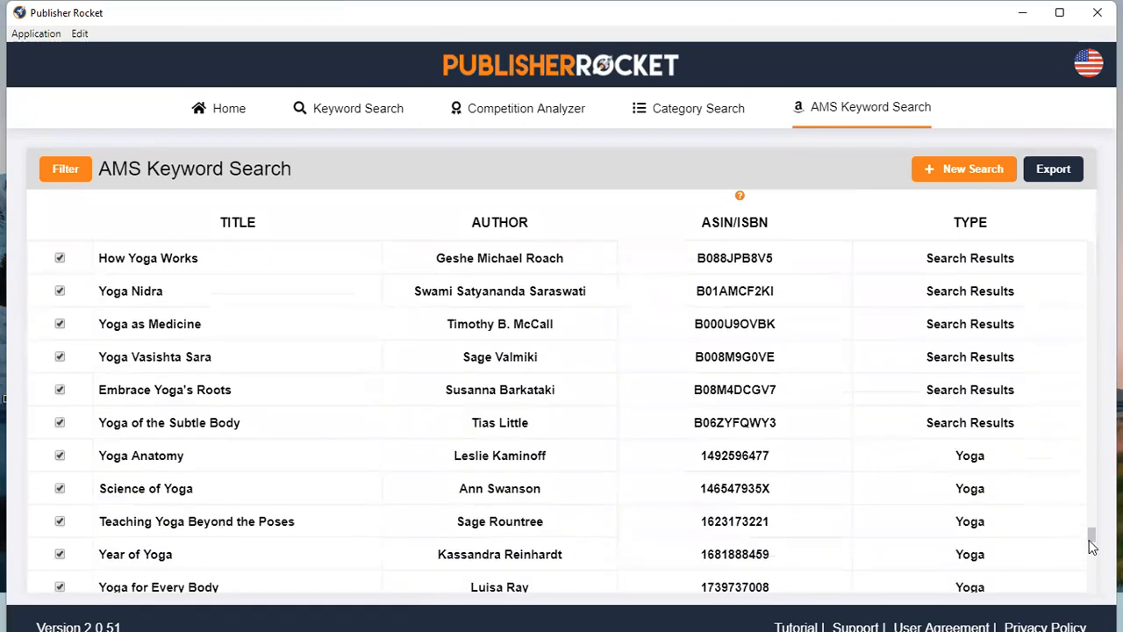
pyautogui.scroll(-1, 1093, 546)
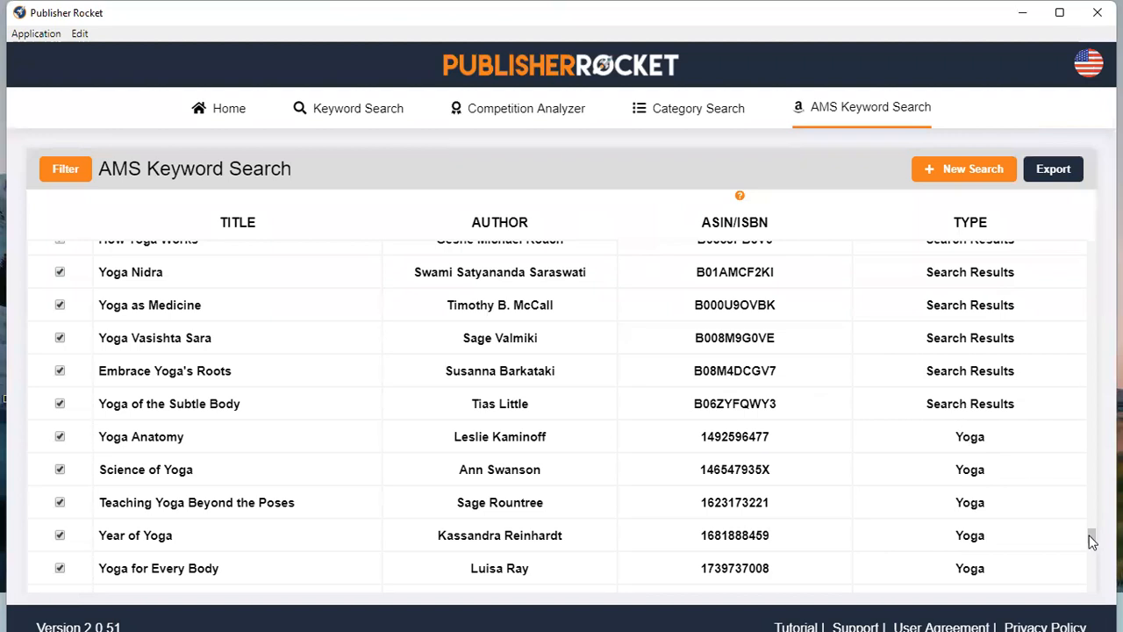
pyautogui.moveTo(1091, 541); pyautogui.dragTo(1092, 572)
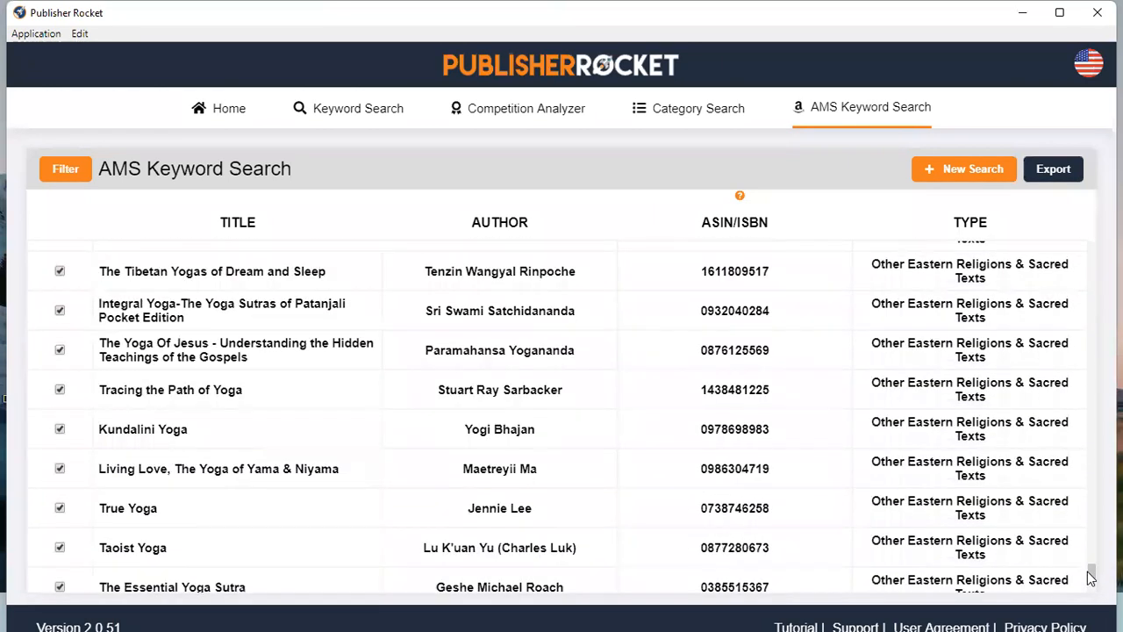
# - Run a new AMS Keyword Search for the eBook keyword "Zentangle"
pyautogui.click(957, 171)
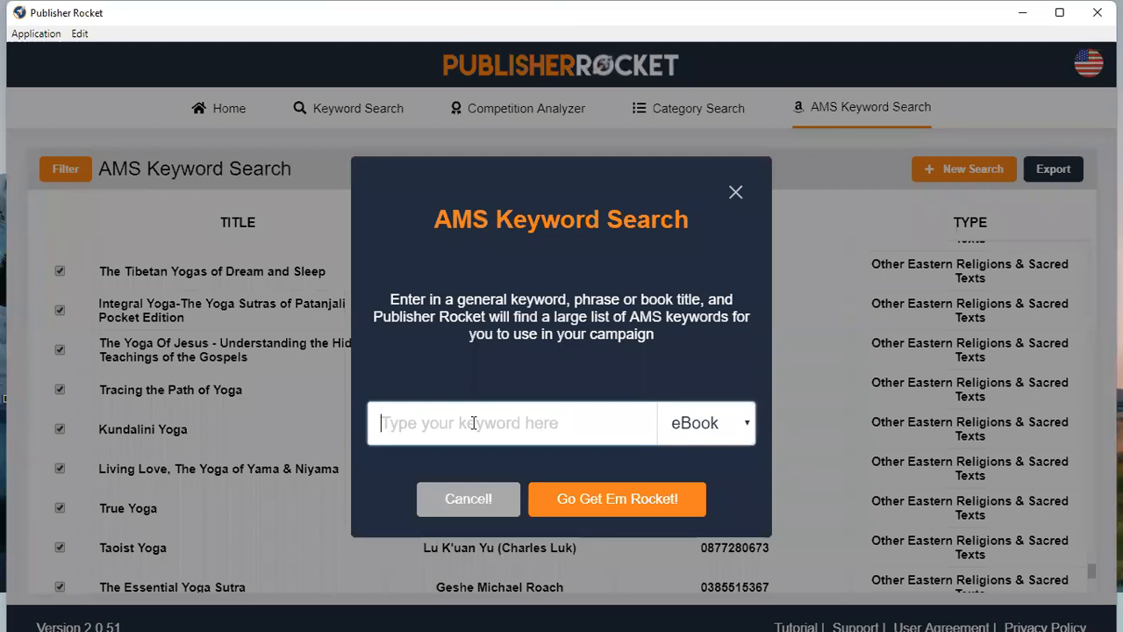
pyautogui.write('Zentangle')
pyautogui.click(570, 500)
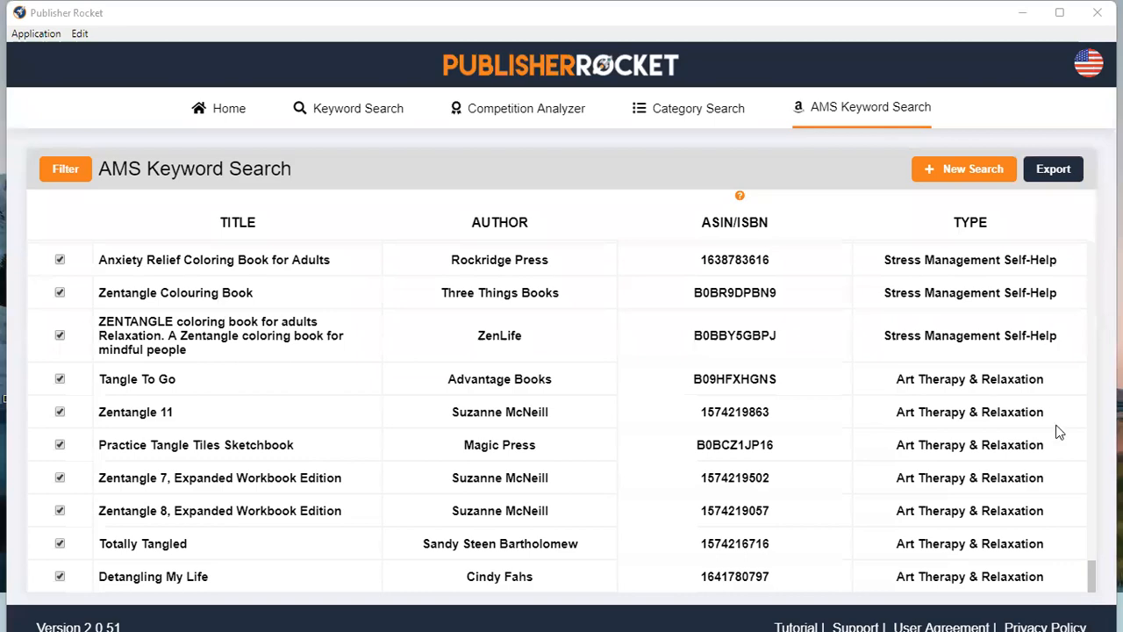
# - Review the Zentangle AMS keywords from the start of the list, from Amazon suggestions through to the search-result book titles
pyautogui.moveTo(1092, 579); pyautogui.dragTo(1092, 257)
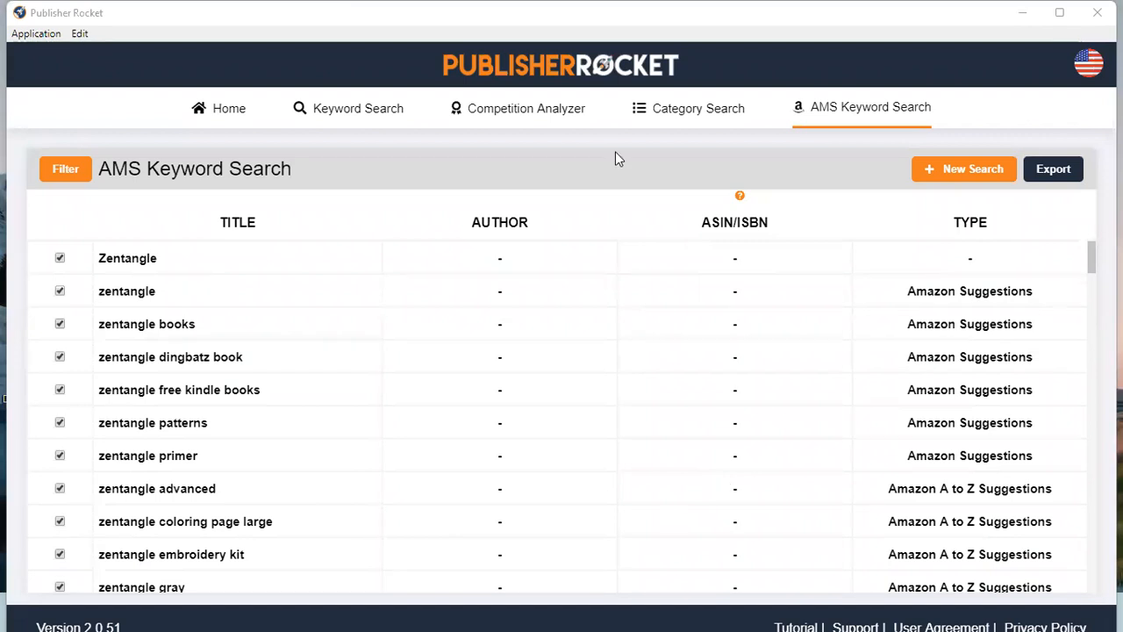
pyautogui.click(1092, 258)
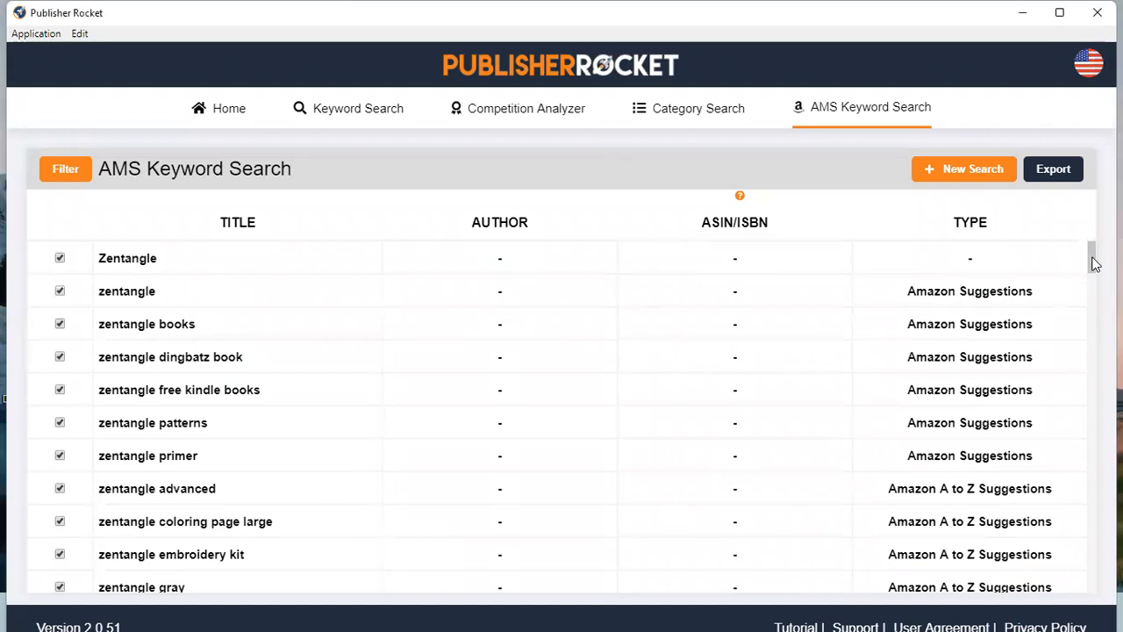
pyautogui.moveTo(1091, 257); pyautogui.dragTo(1093, 300)
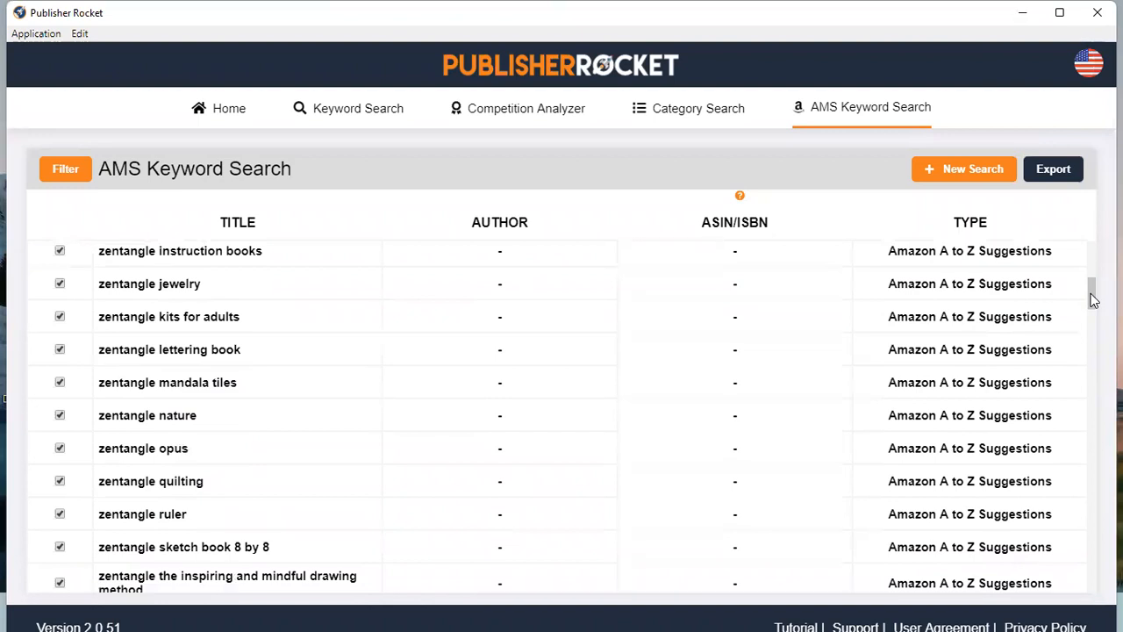
pyautogui.moveTo(1094, 300); pyautogui.dragTo(1091, 321)
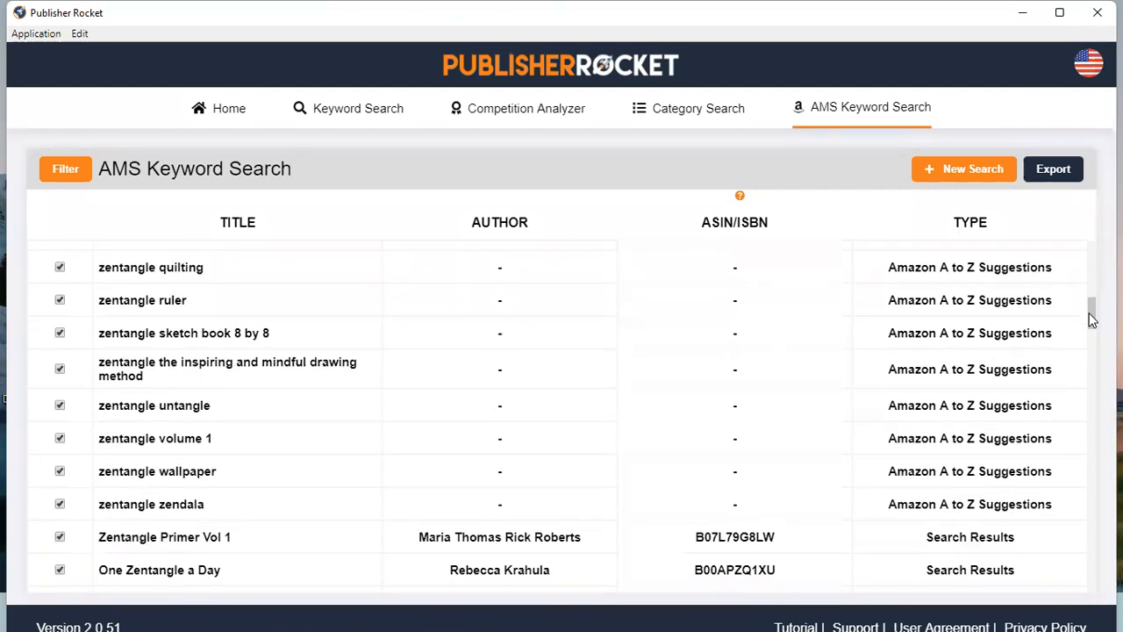
pyautogui.moveTo(1092, 320); pyautogui.dragTo(1094, 388)
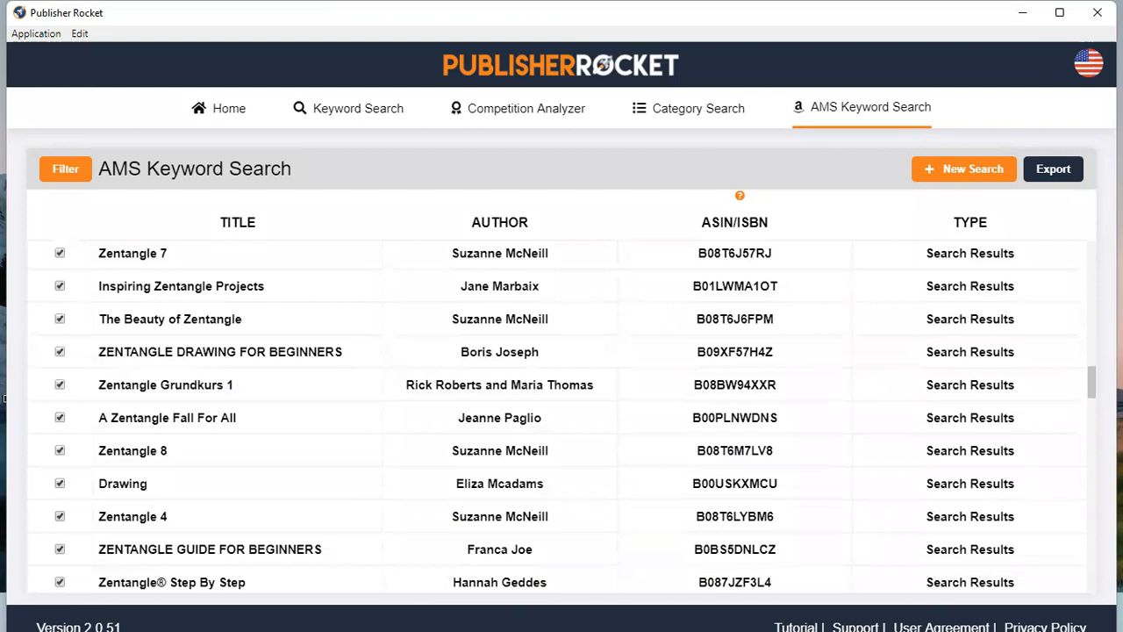
pyautogui.moveTo(1094, 388); pyautogui.dragTo(1088, 421)
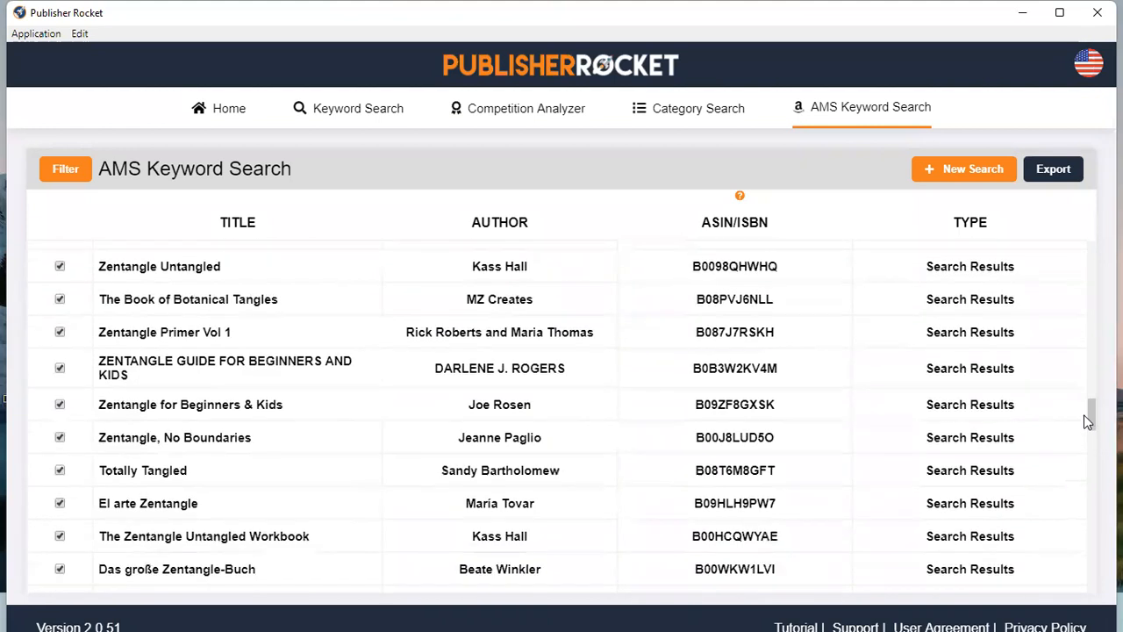
# - Switch to Chrome, view the Chair Yoga For Seniors Kindle page on amazon.com in a new tab, and close that tab
pyautogui.click(1023, 17)
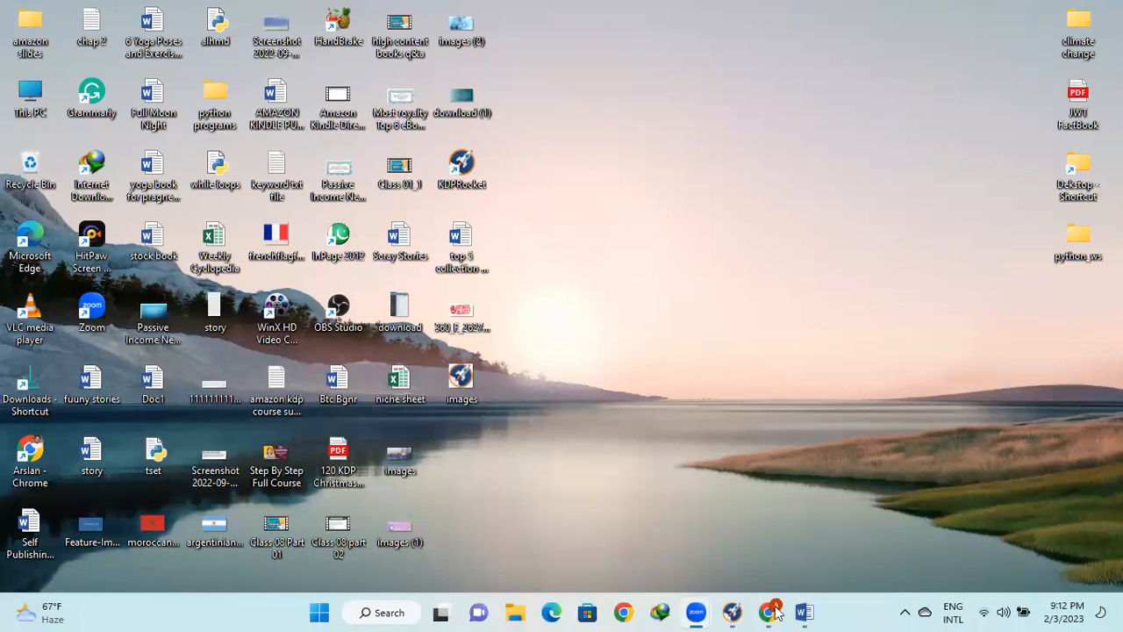
pyautogui.moveTo(773, 612)
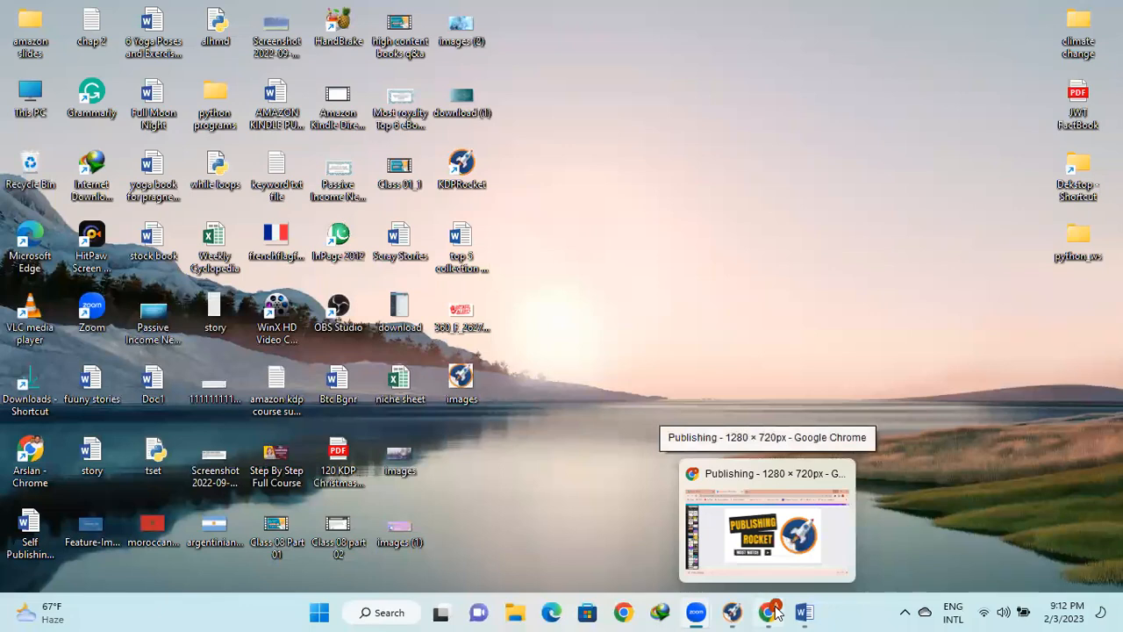
pyautogui.click(774, 611)
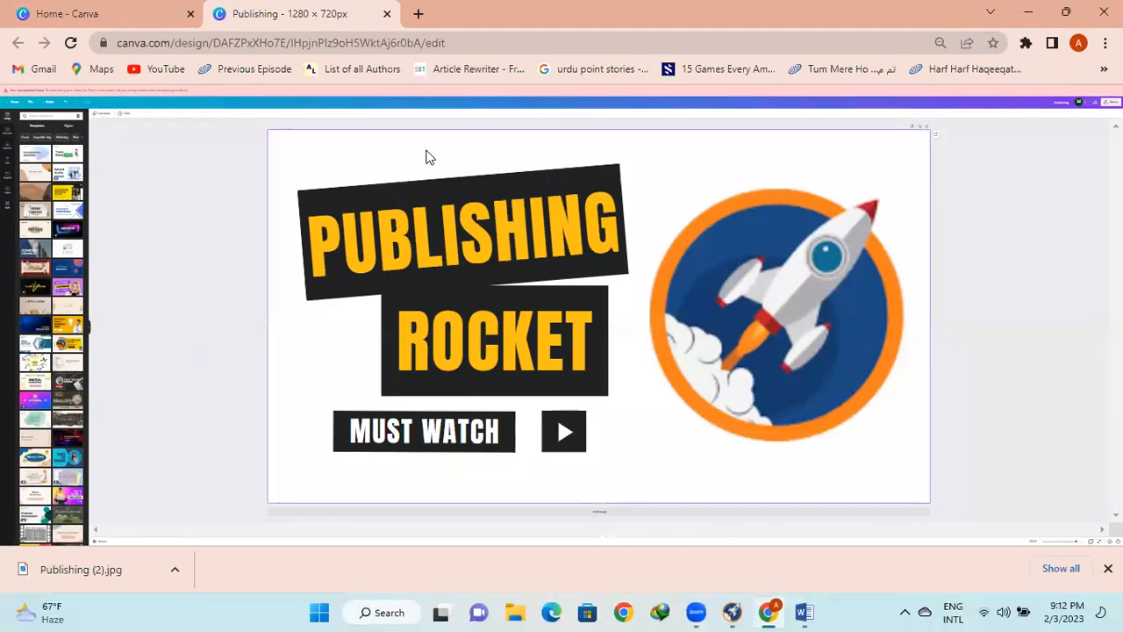
pyautogui.click(419, 14)
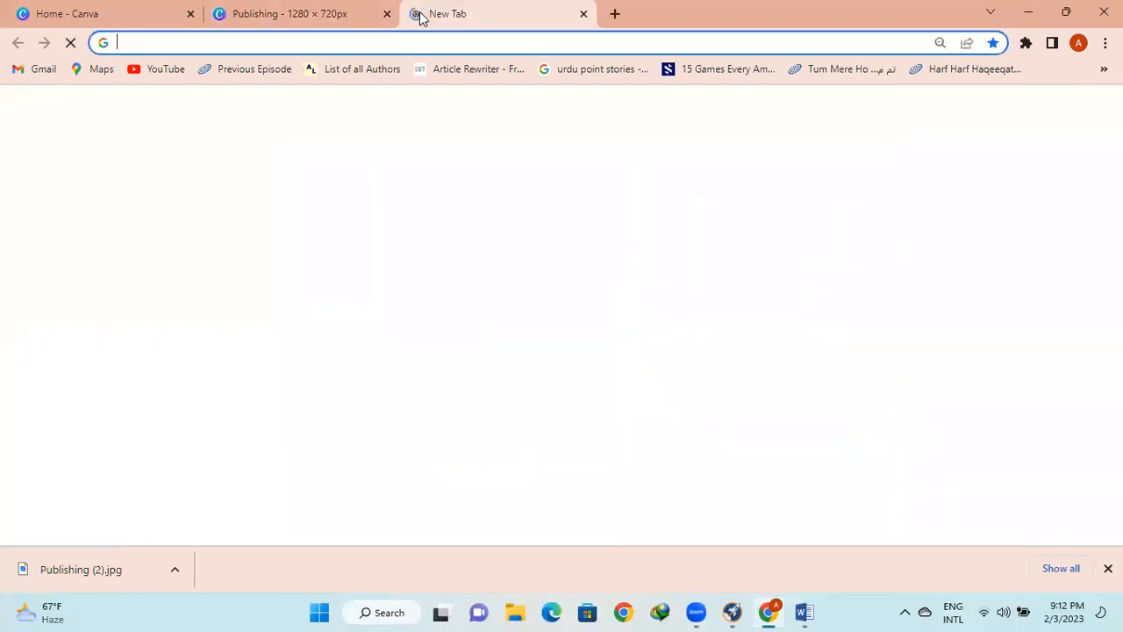
pyautogui.write('amazon.com')
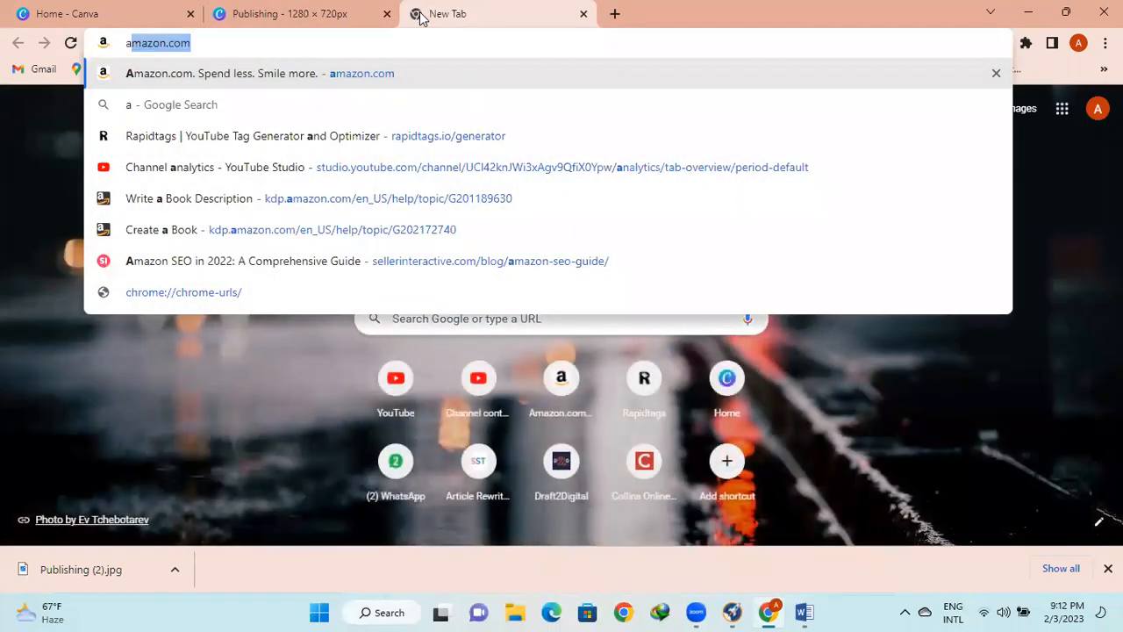
pyautogui.press('Return')
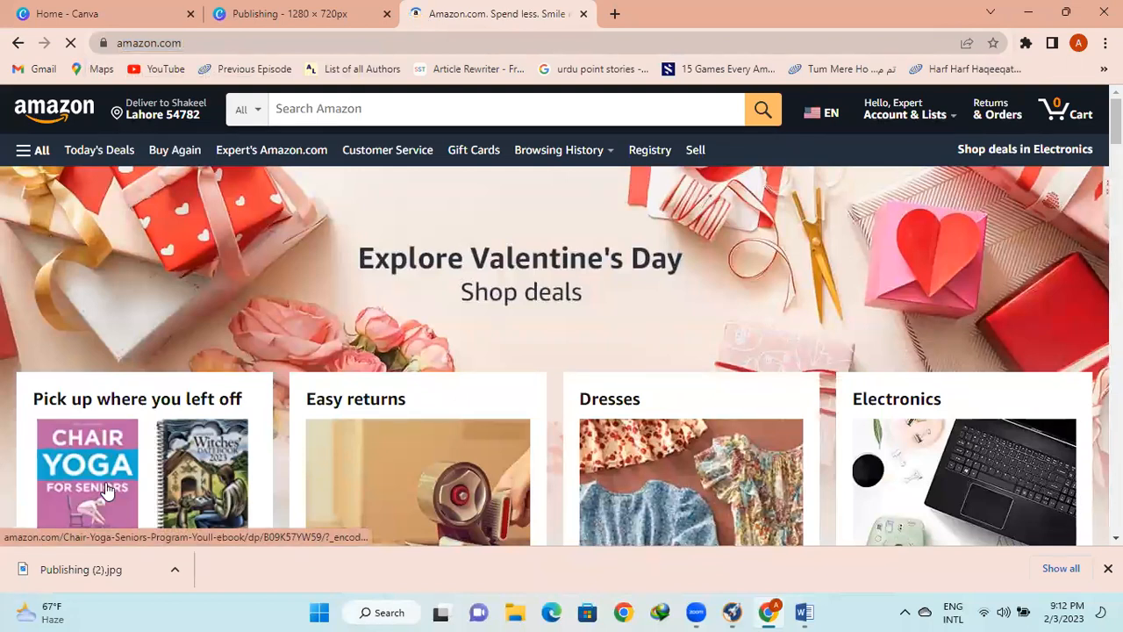
pyautogui.click(105, 491)
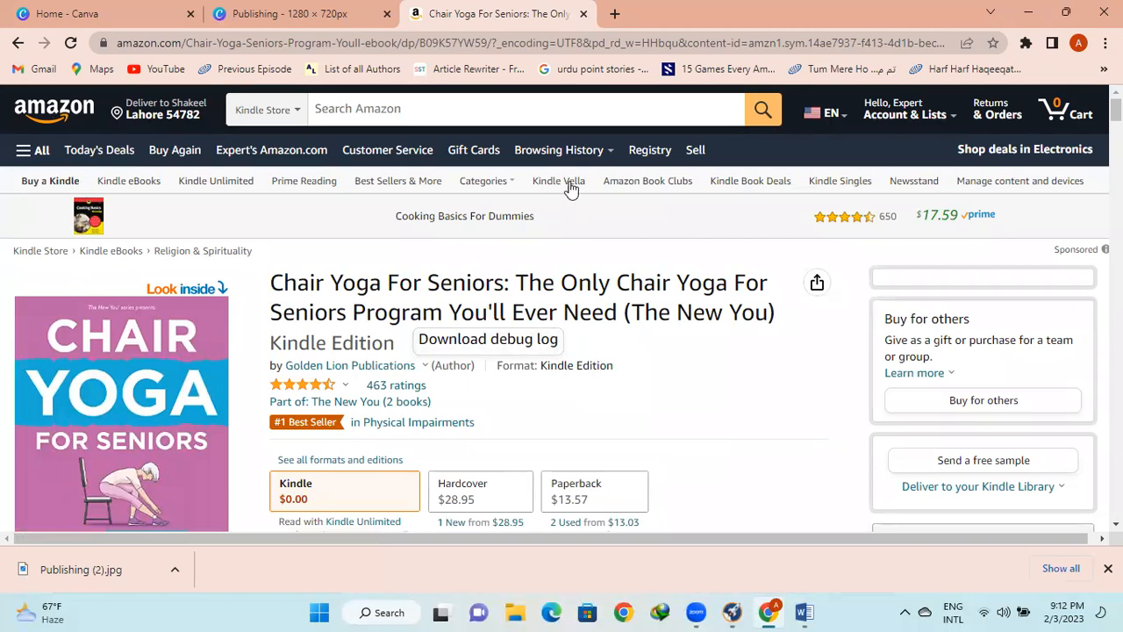
pyautogui.moveTo(588, 151)
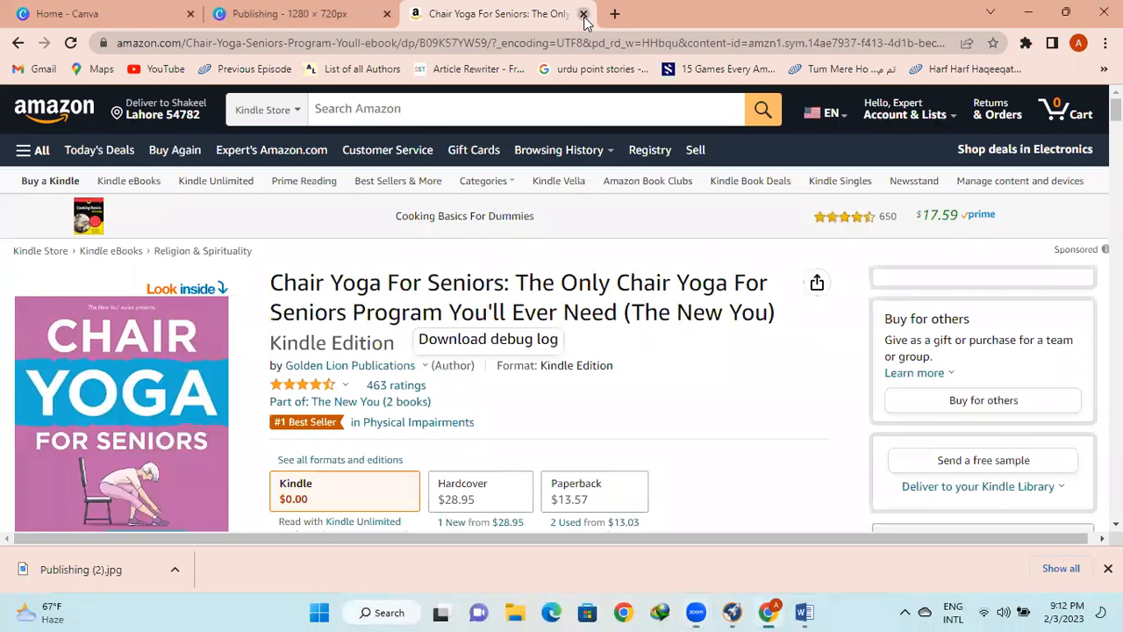
pyautogui.click(583, 14)
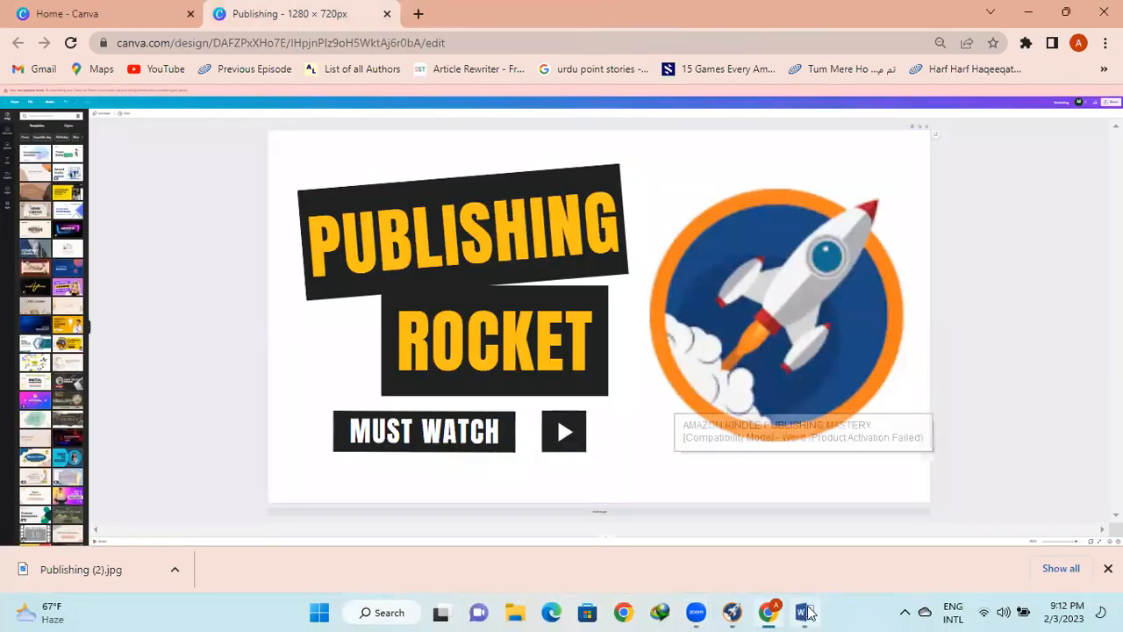
# - Return to Publisher Rocket and review the remaining Zentangle AMS keywords, down to the Education & Teaching and New Age Meditation titles
pyautogui.click(733, 611)
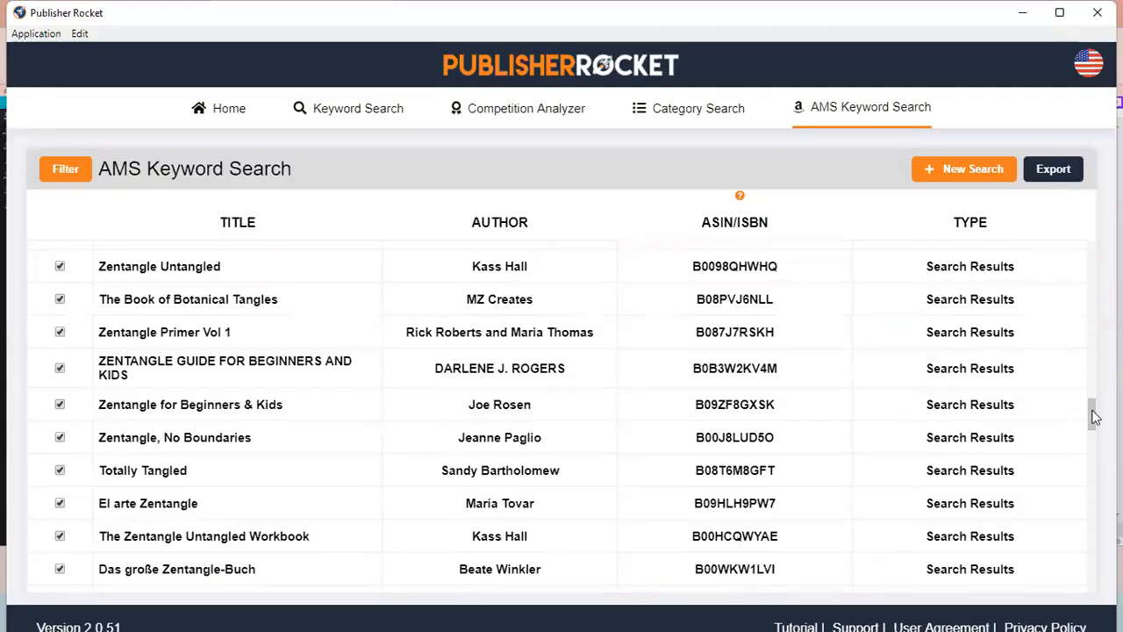
pyautogui.scroll(-5, 1095, 417)
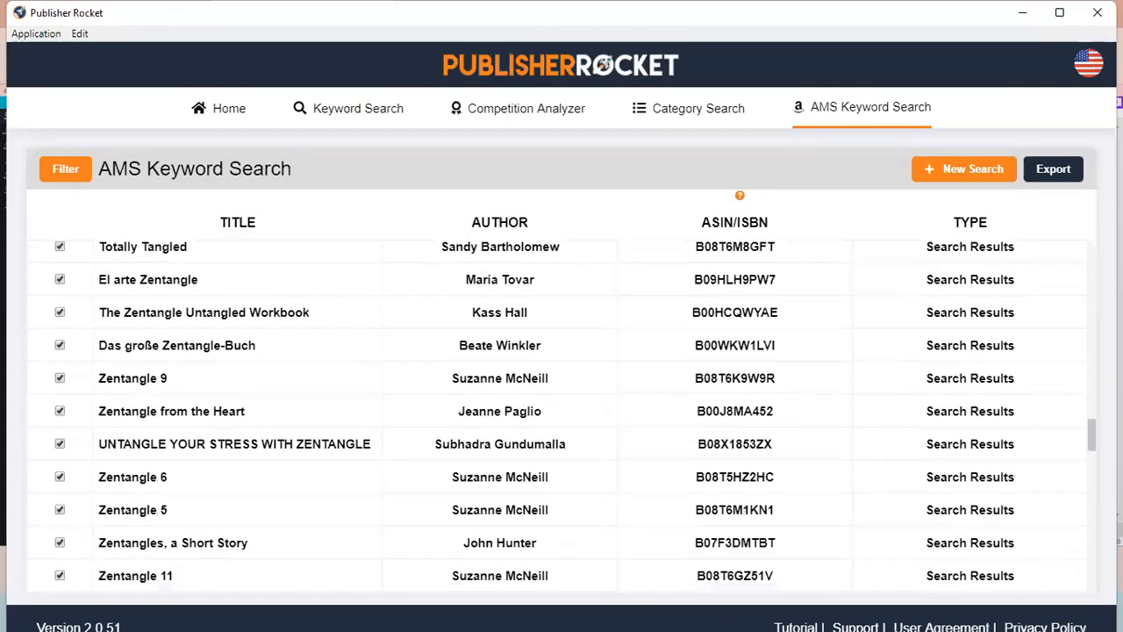
pyautogui.scroll(-2, 572, 420)
pyautogui.scroll(-5, 572, 420)
pyautogui.scroll(-5, 1090, 489)
pyautogui.moveTo(1090, 489); pyautogui.dragTo(1091, 526)
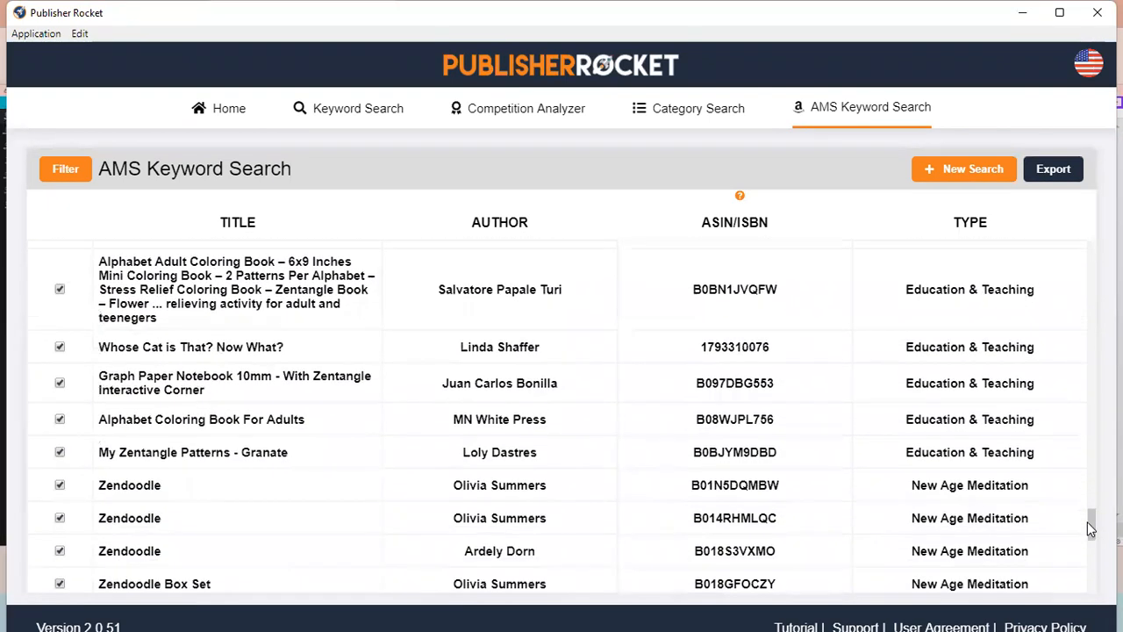
# - Switch back to Chrome and open the Chair Yoga For Seniors Kindle book from the amazon.com home page in a new tab
pyautogui.click(1022, 13)
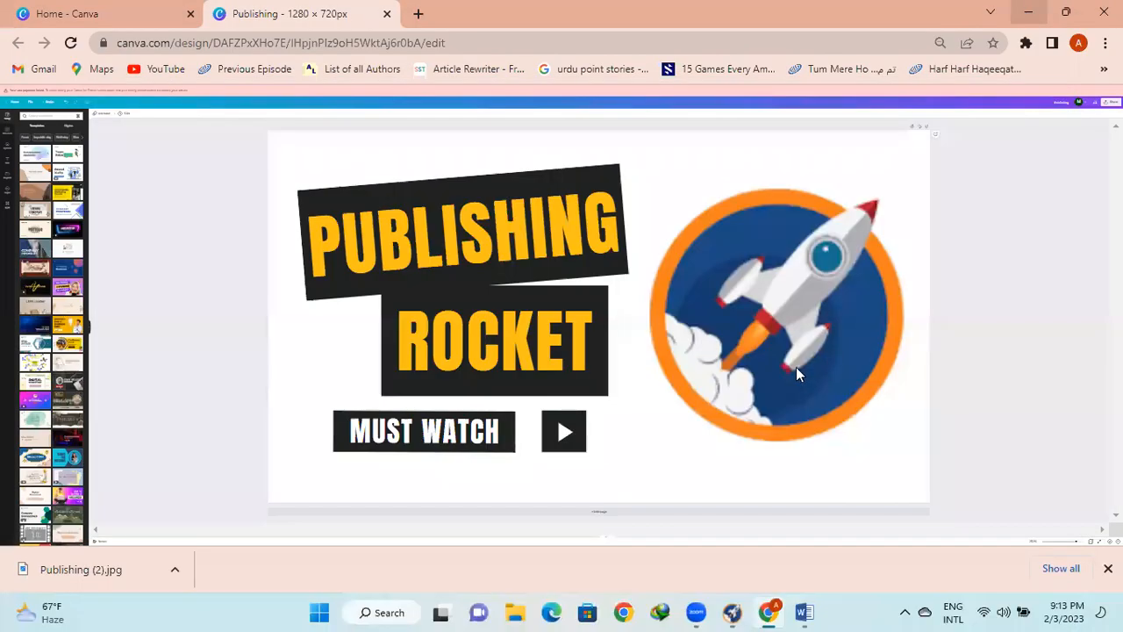
pyautogui.click(418, 13)
pyautogui.write('a')
pyautogui.press('Return')
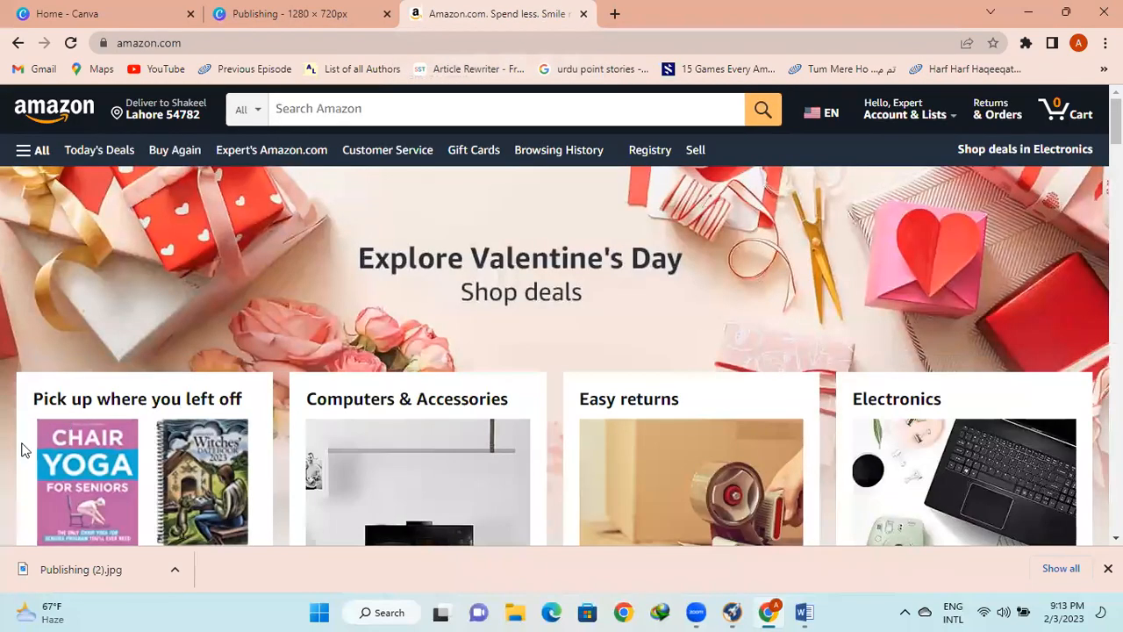
pyautogui.click(86, 472)
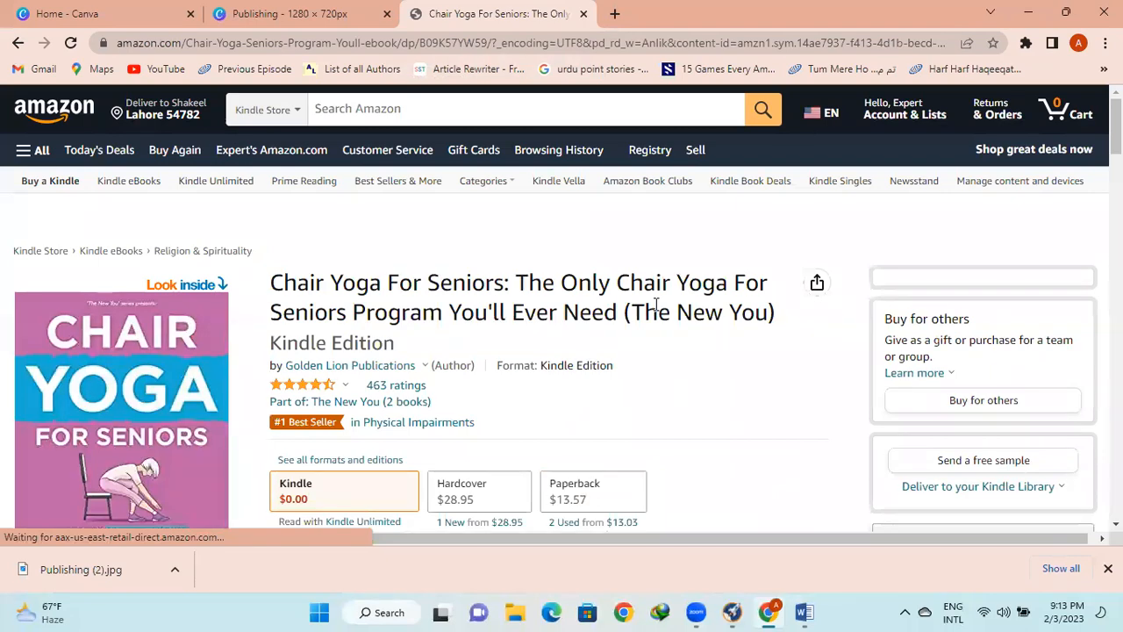
# - Find the Rank (BSR) in the Chair Yoga For Seniors book details and copy its number
pyautogui.scroll(-4, 654, 303)
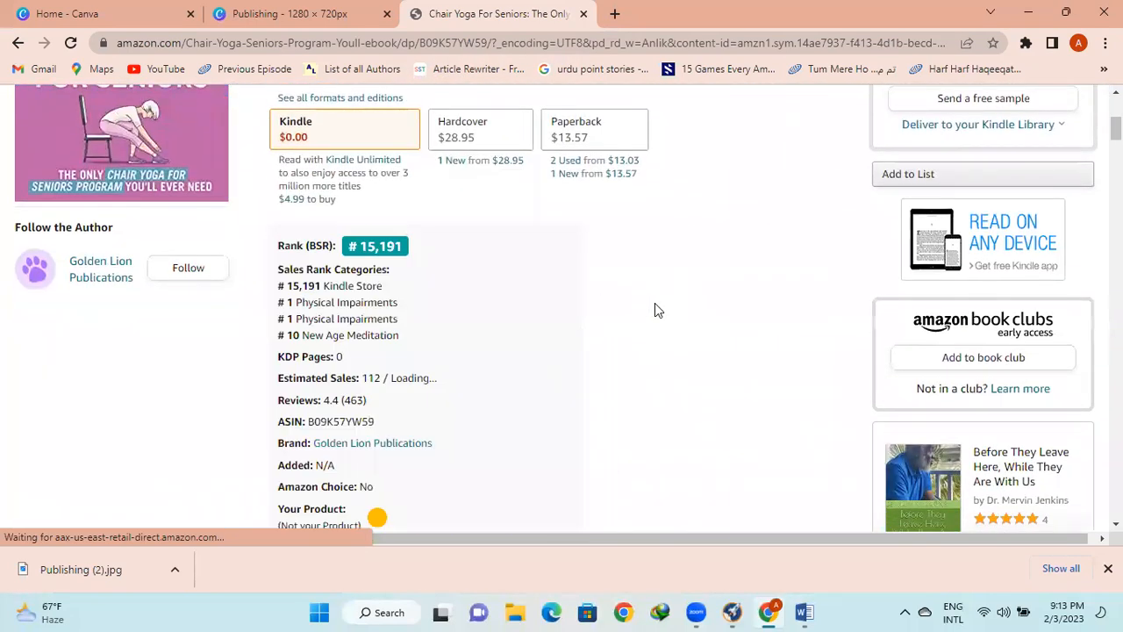
pyautogui.scroll(-1, 654, 311)
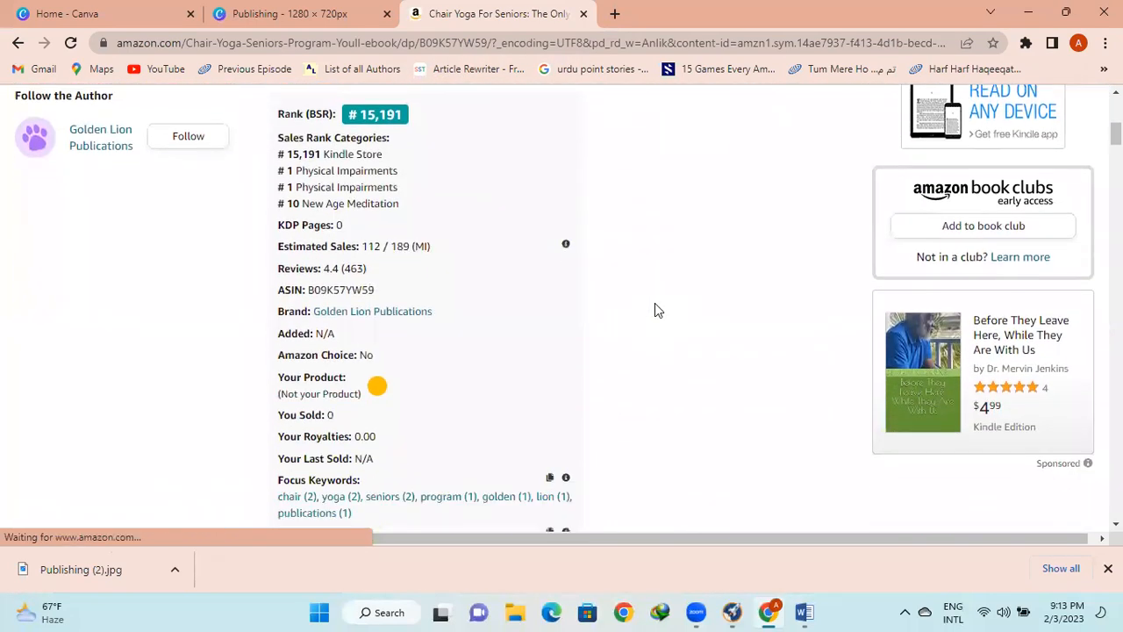
pyautogui.scroll(1, 654, 311)
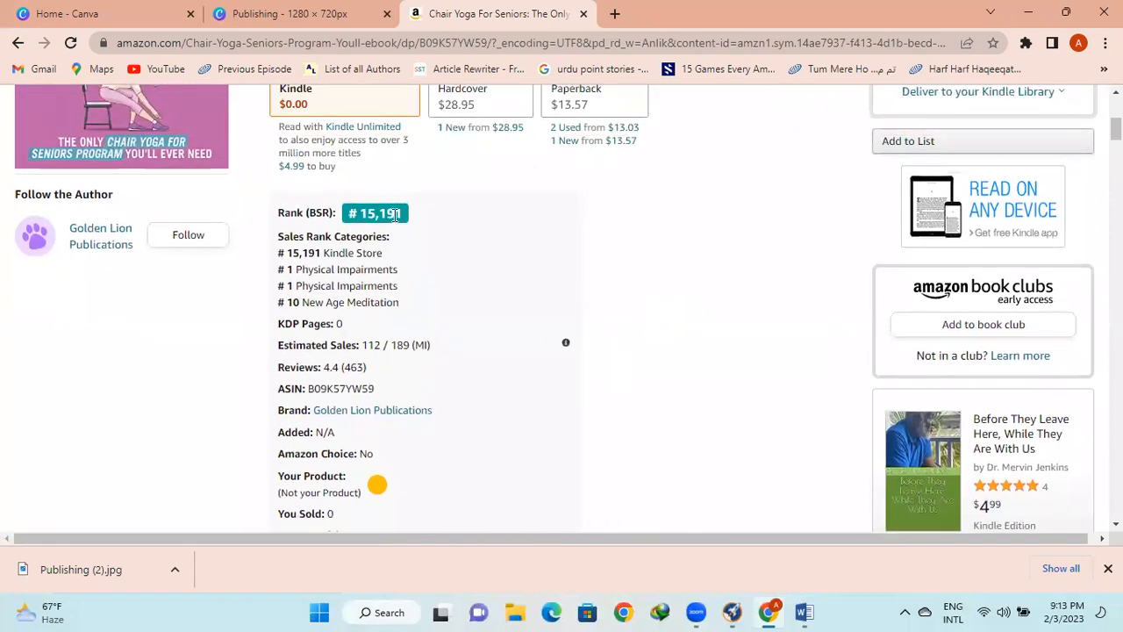
pyautogui.moveTo(402, 213); pyautogui.dragTo(357, 218)
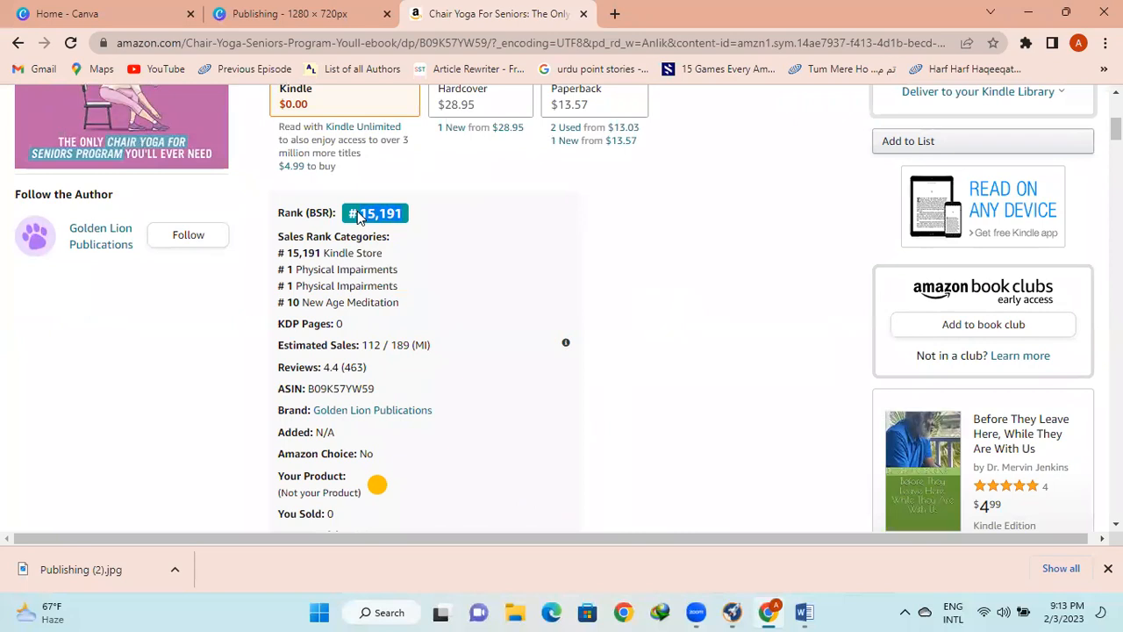
# - Search Google for "bsr calculator" in a new tab and open TCK Publishing's Amazon Book Sales Calculator at its input form
pyautogui.click(614, 14)
pyautogui.write('bsr')
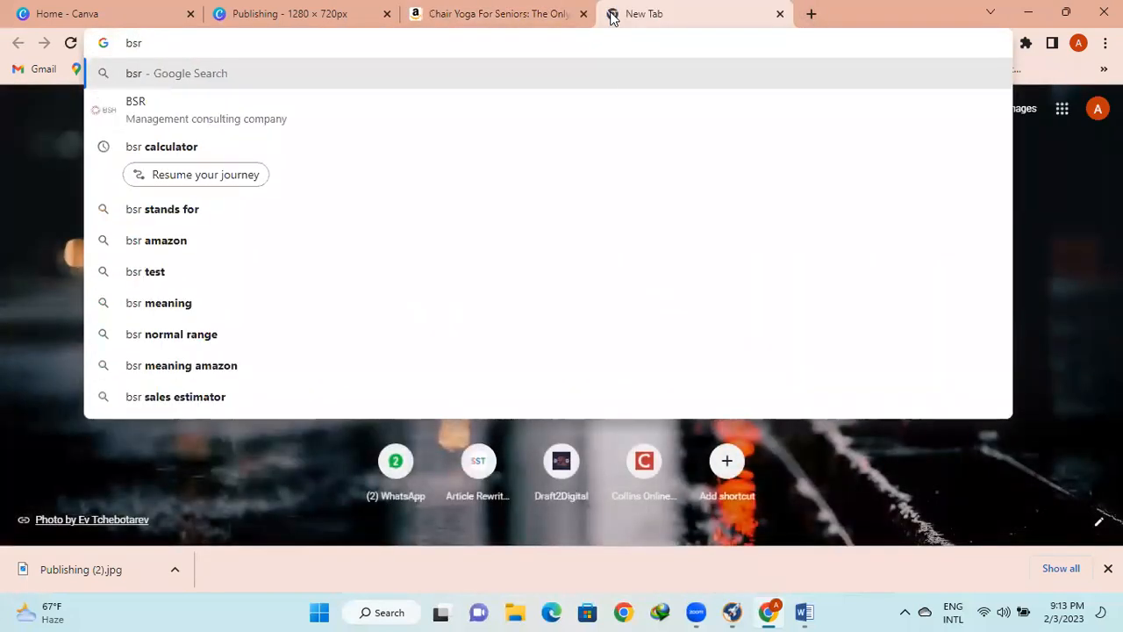
pyautogui.click(319, 104)
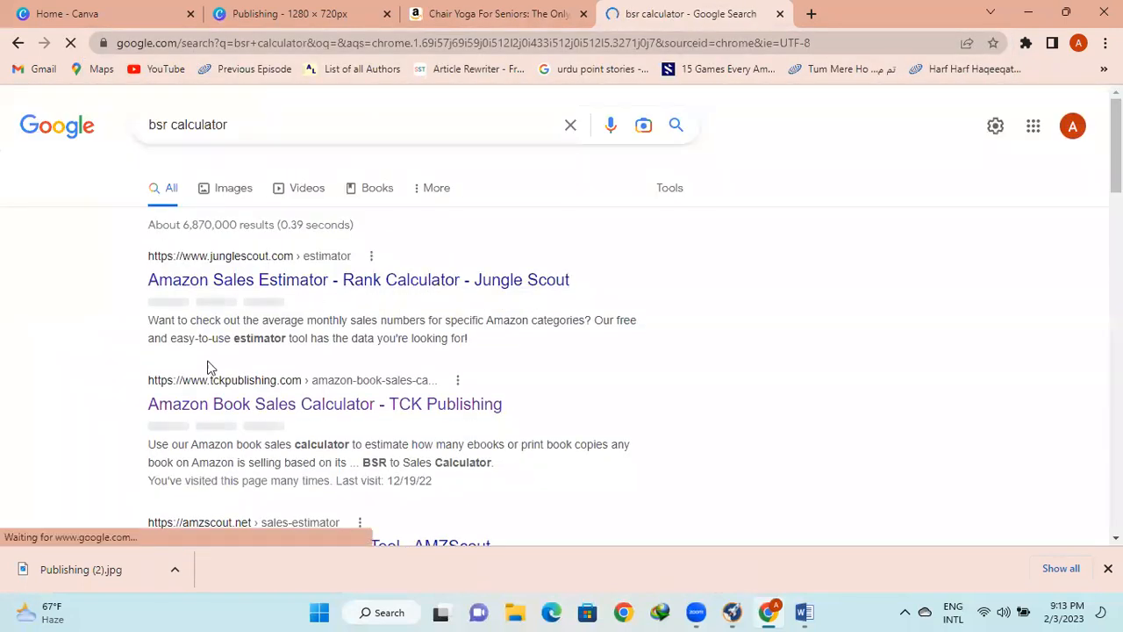
pyautogui.click(265, 413)
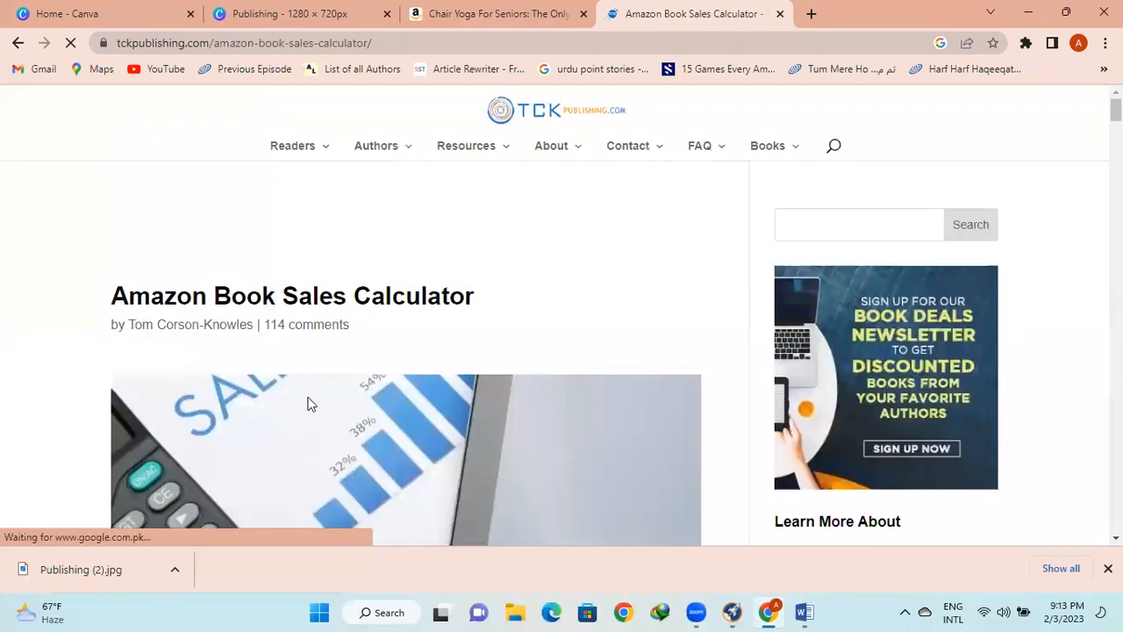
pyautogui.scroll(-6, 54, 450)
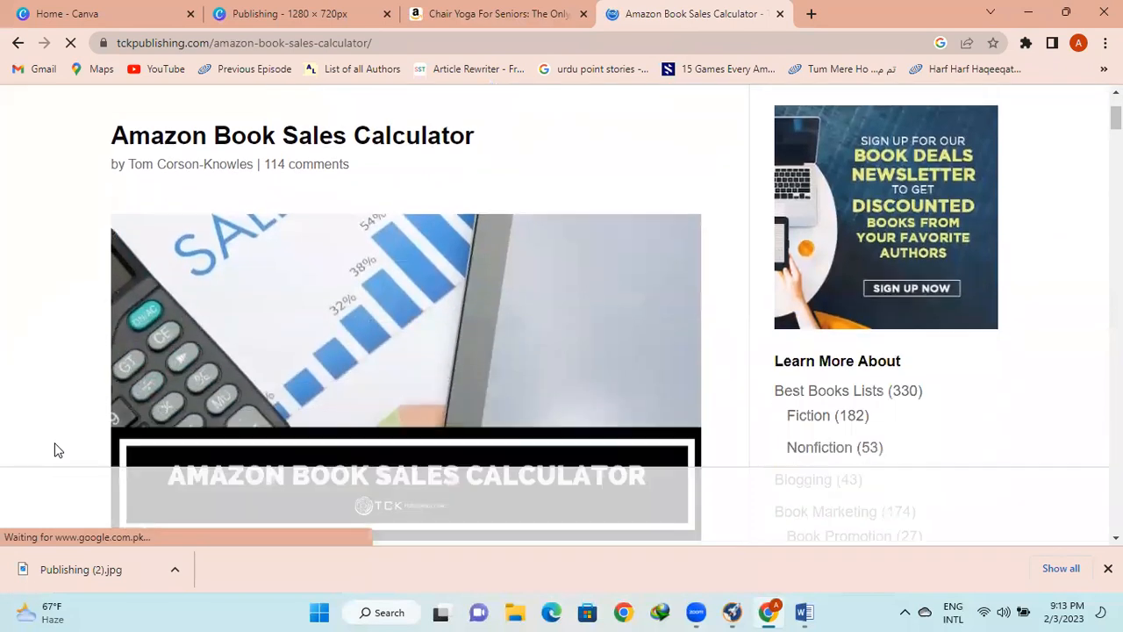
pyautogui.scroll(-5, 54, 450)
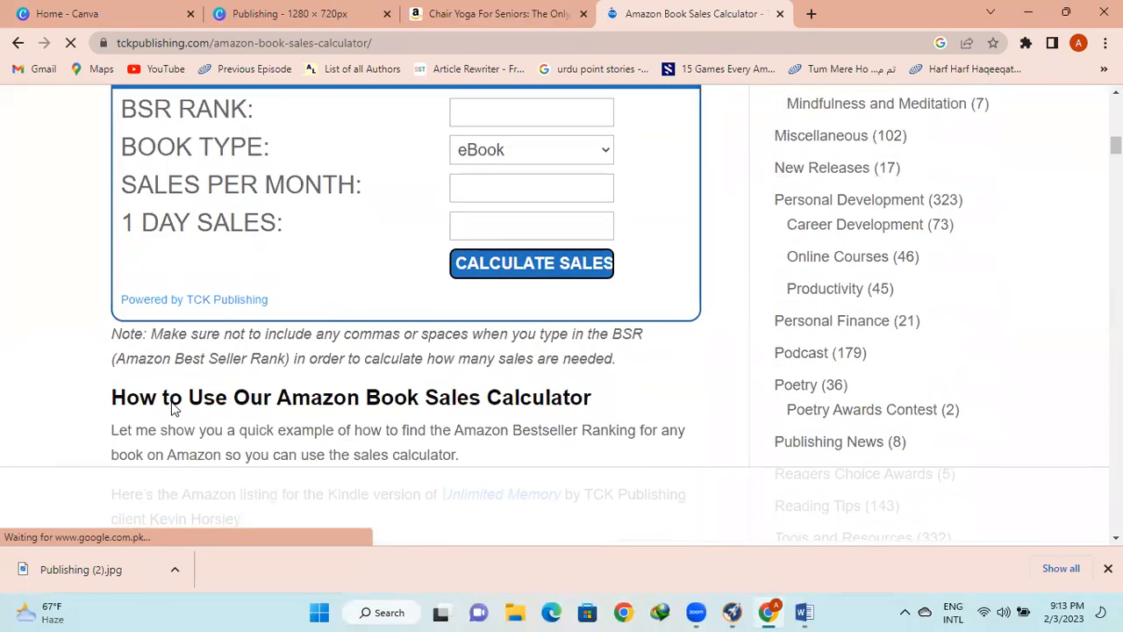
# - Calculate eBook sales for a BSR rank of 15191, entered without the comma, and dismiss the newsletter pop-up
pyautogui.click(520, 118)
pyautogui.write('15,191')
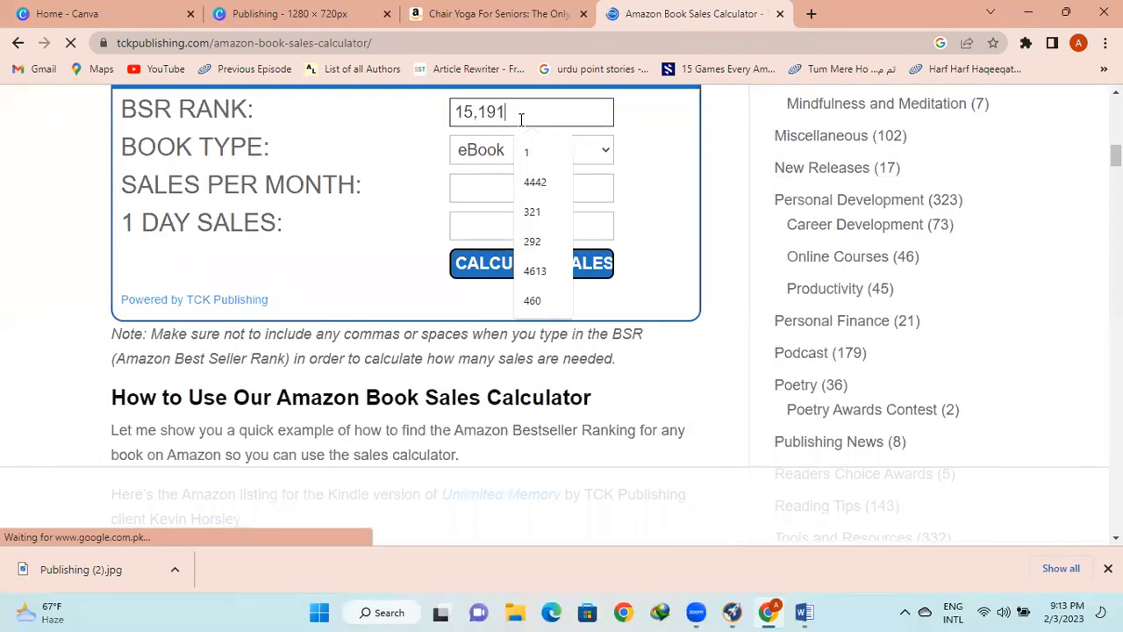
pyautogui.click(481, 112)
pyautogui.press('BackSpace')
pyautogui.click(531, 275)
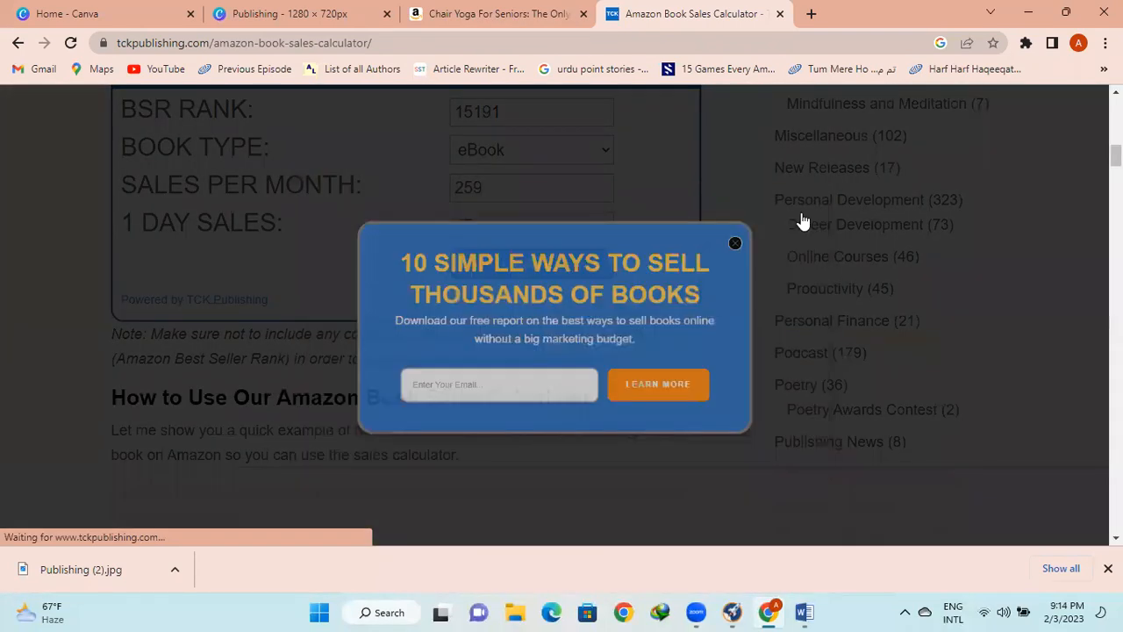
pyautogui.click(802, 221)
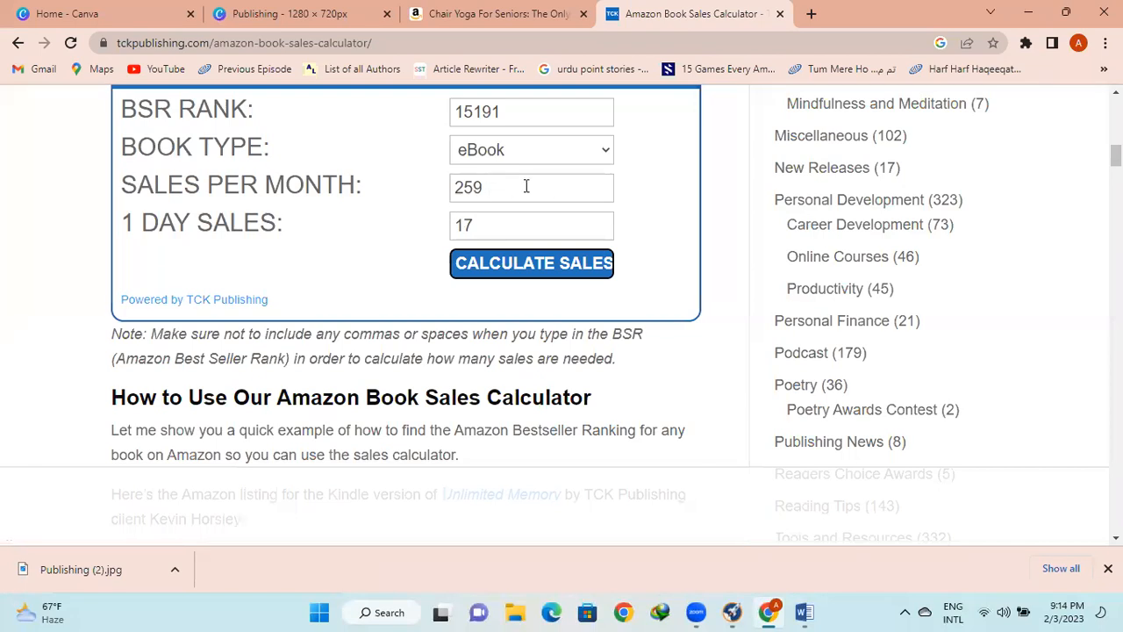
# - Go back to the Chair Yoga For Seniors Amazon page and review its rank, estimated sales and title details
pyautogui.click(476, 13)
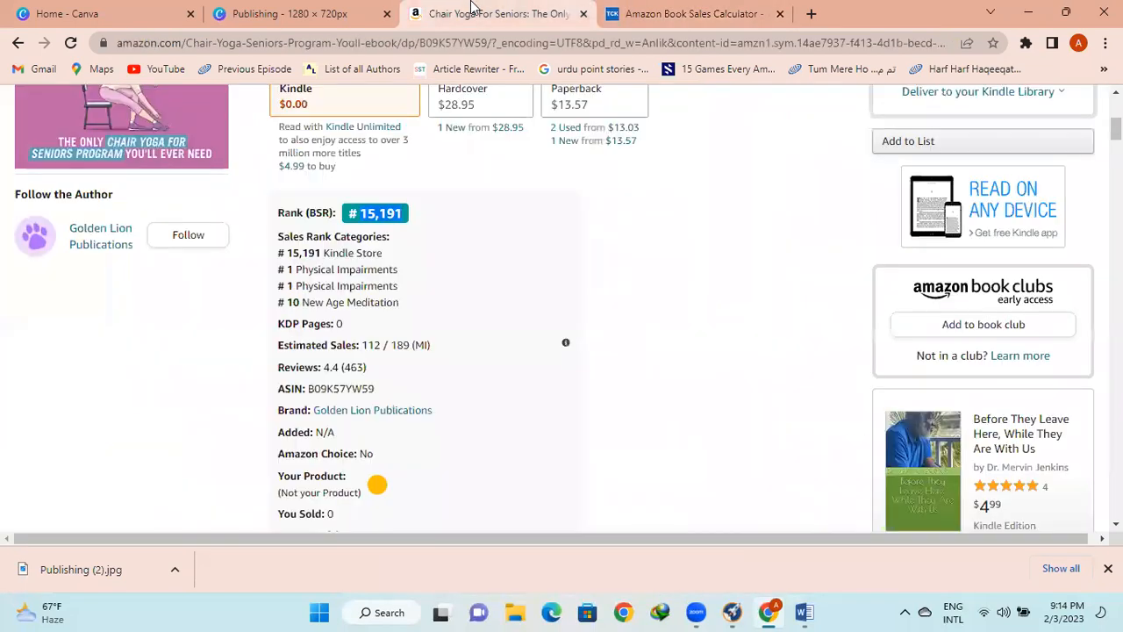
pyautogui.scroll(2, 745, 369)
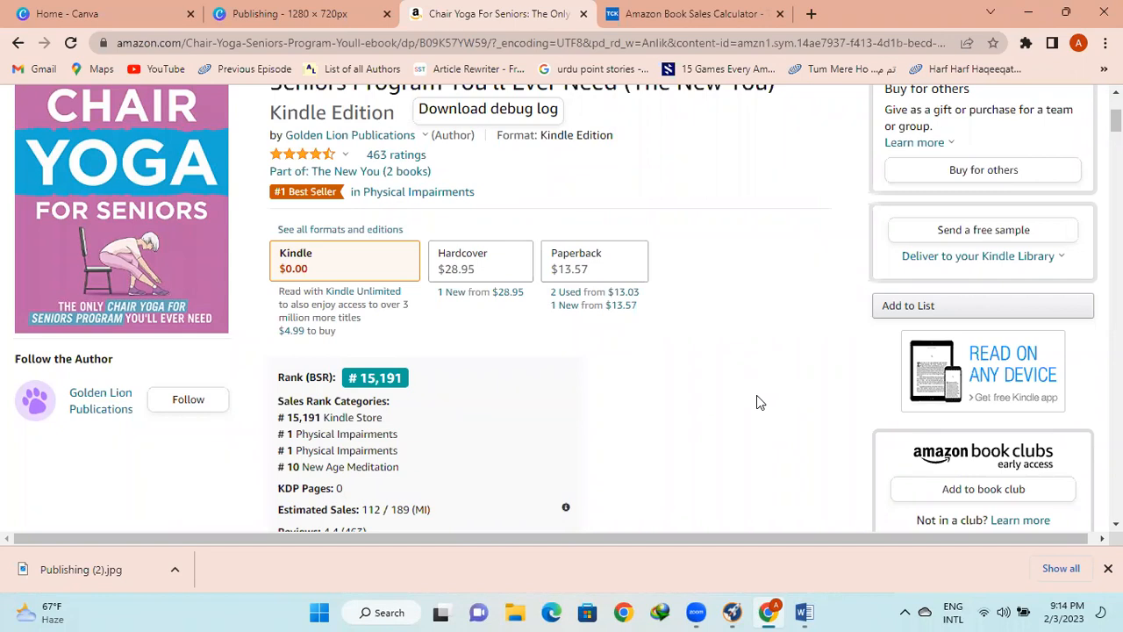
pyautogui.scroll(3, 757, 395)
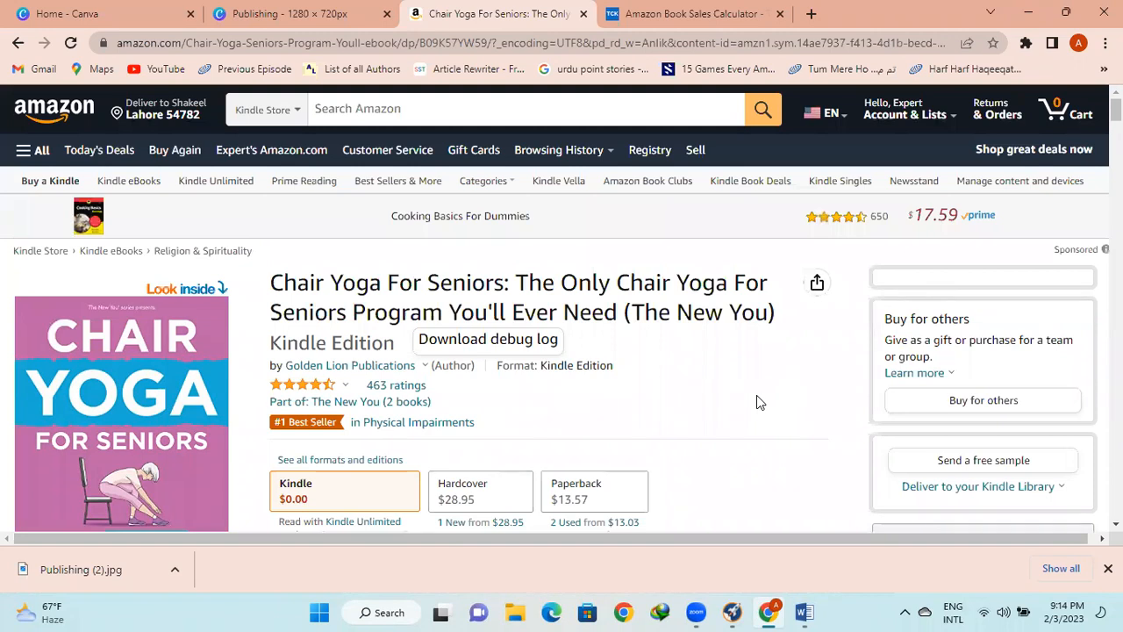
# - Switch to Publisher Rocket and look through the yoga eBook competitors in the Competition Analyzer
pyautogui.click(737, 611)
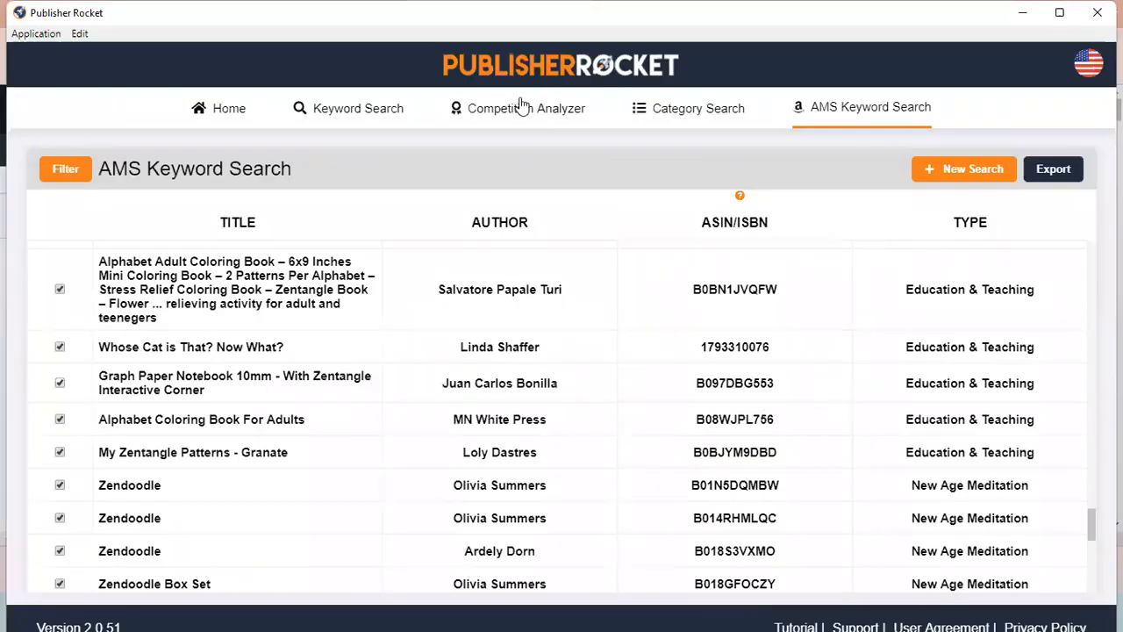
pyautogui.click(553, 123)
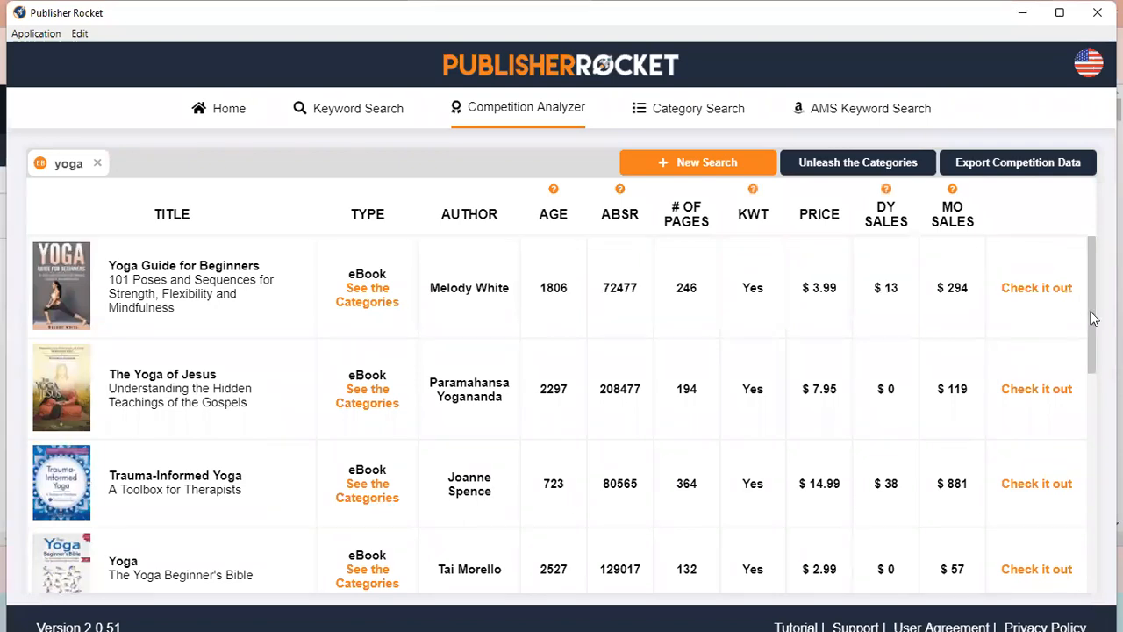
pyautogui.scroll(-5, 1094, 318)
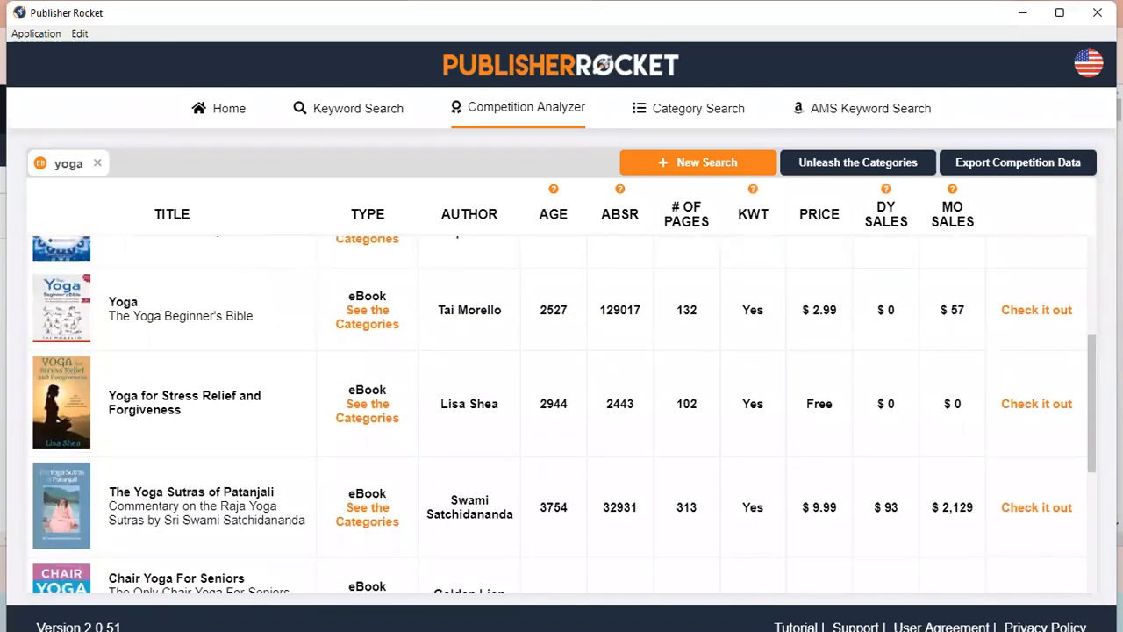